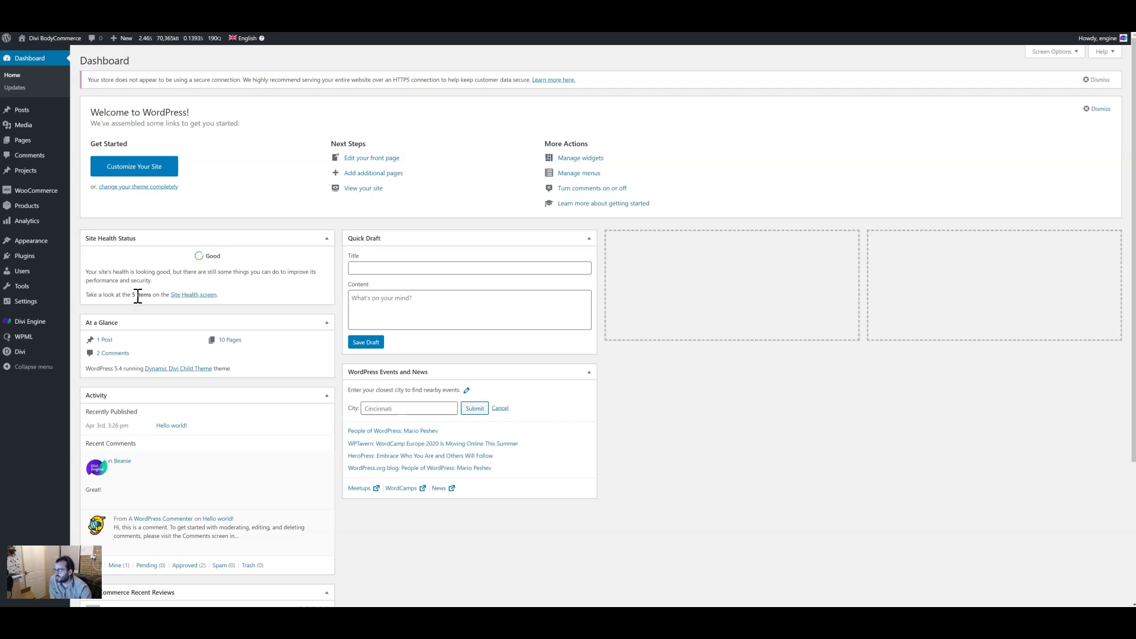
Step: Examine the Variation category page on the storefront and how its products are listed
click(234, 18)
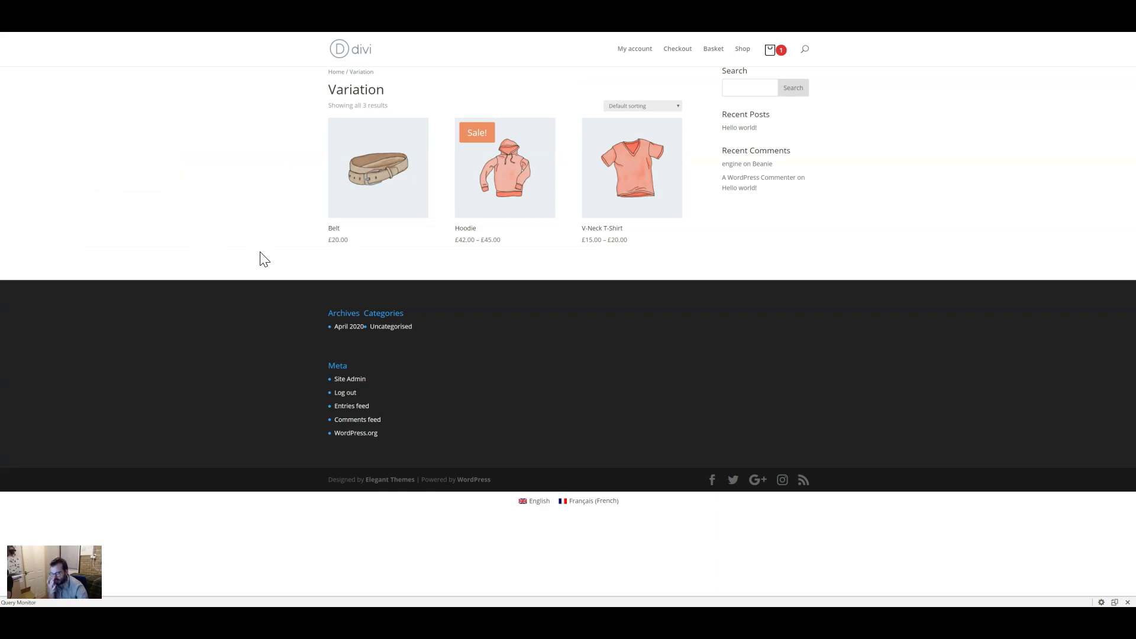
drag(389, 92, 330, 92)
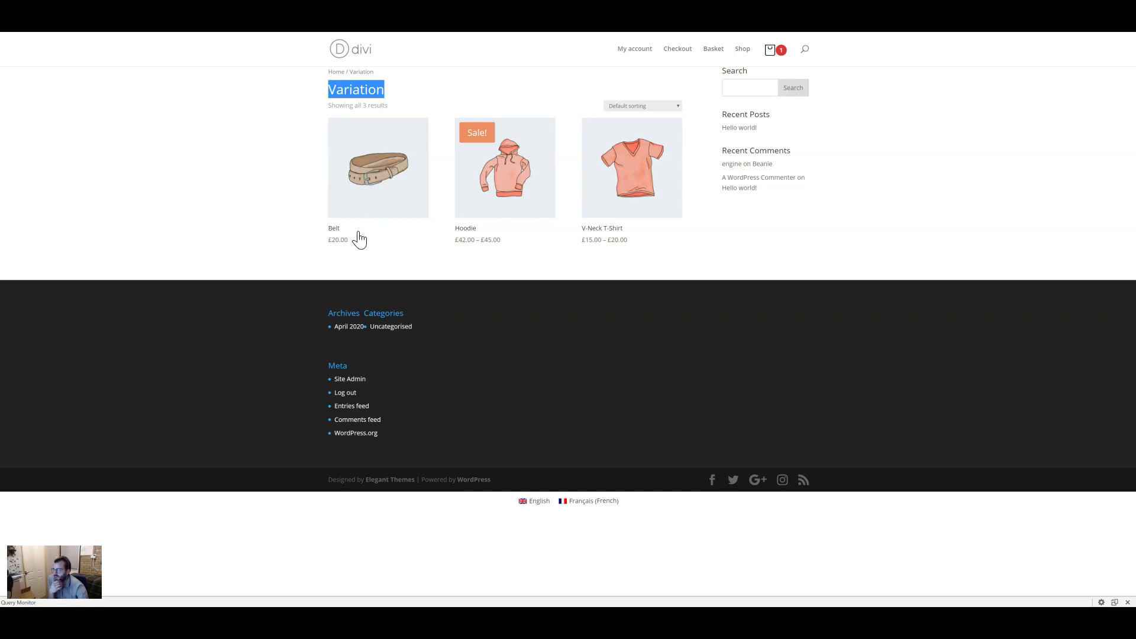
click(412, 208)
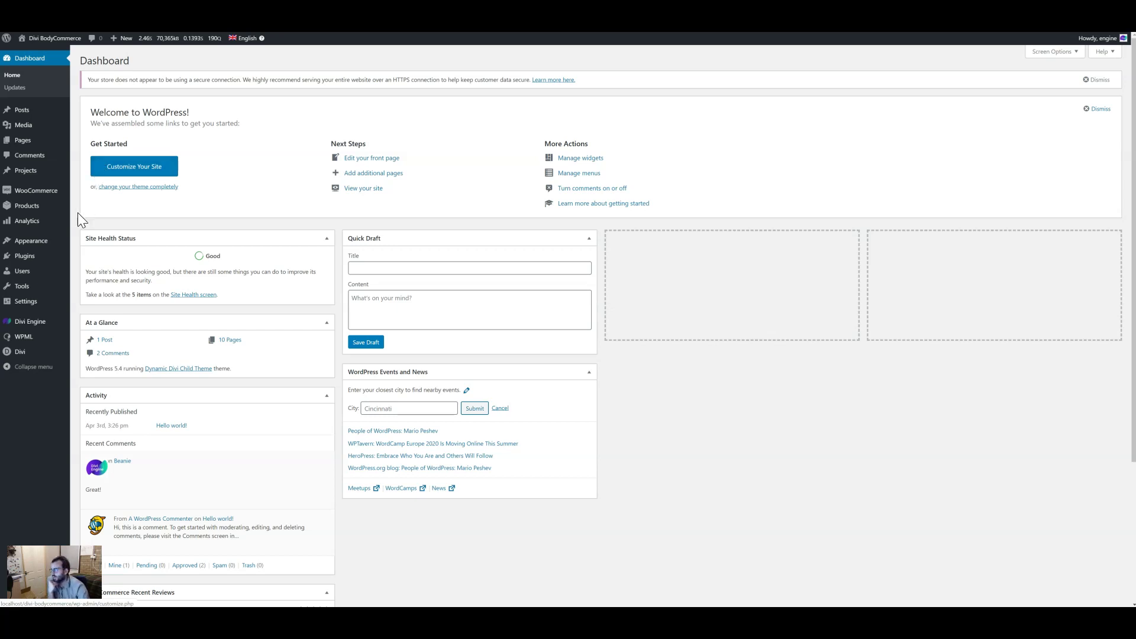
Step: Create a new Divi Library layout named "Custom Loop Layout - list" with the layout type Section
mouse_move(35, 353)
click(111, 403)
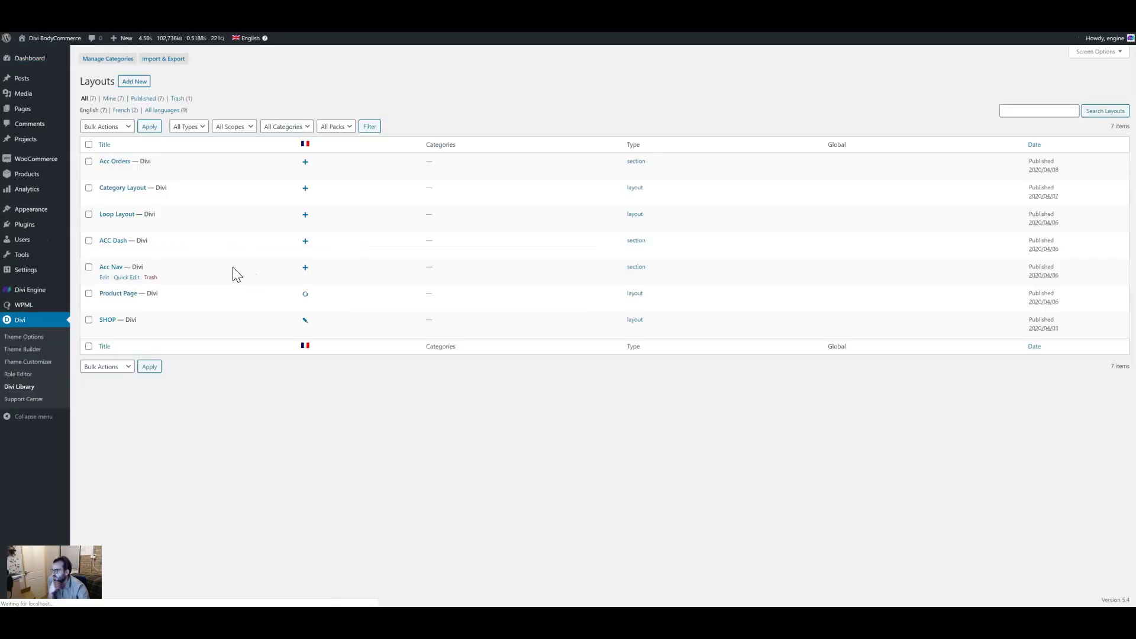
click(127, 81)
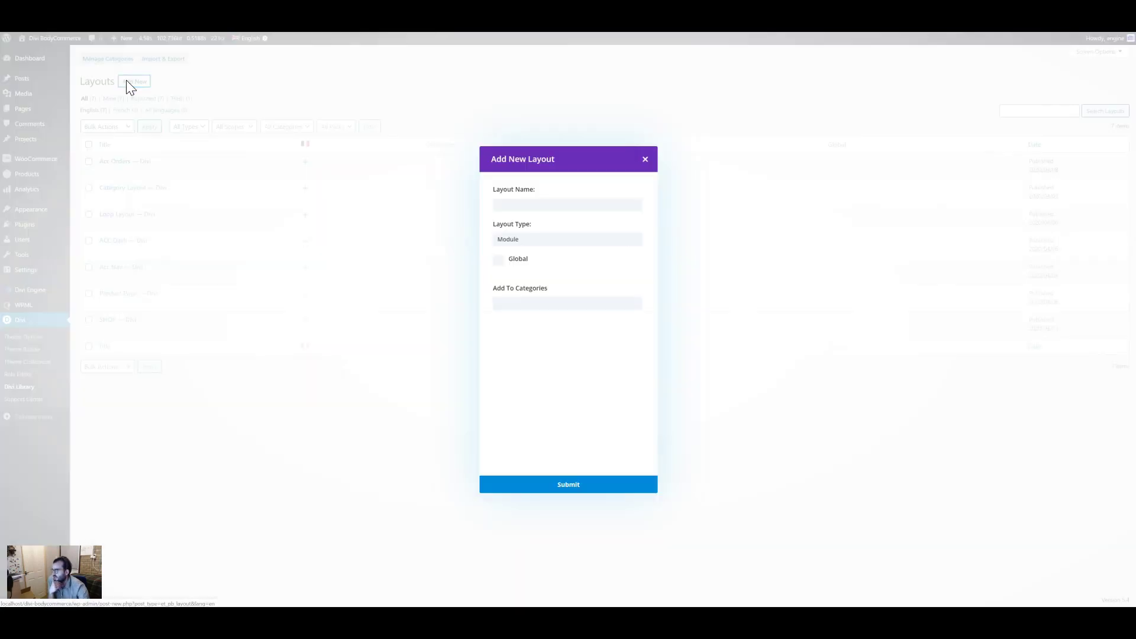
click(557, 207)
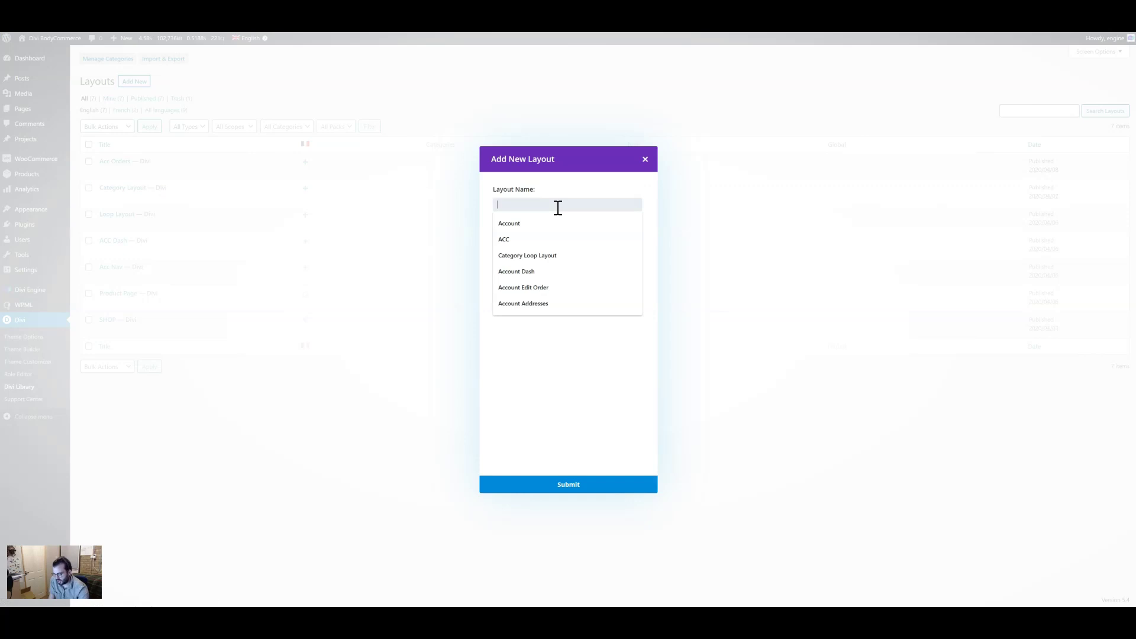
text(Custom Loop Layout - list)
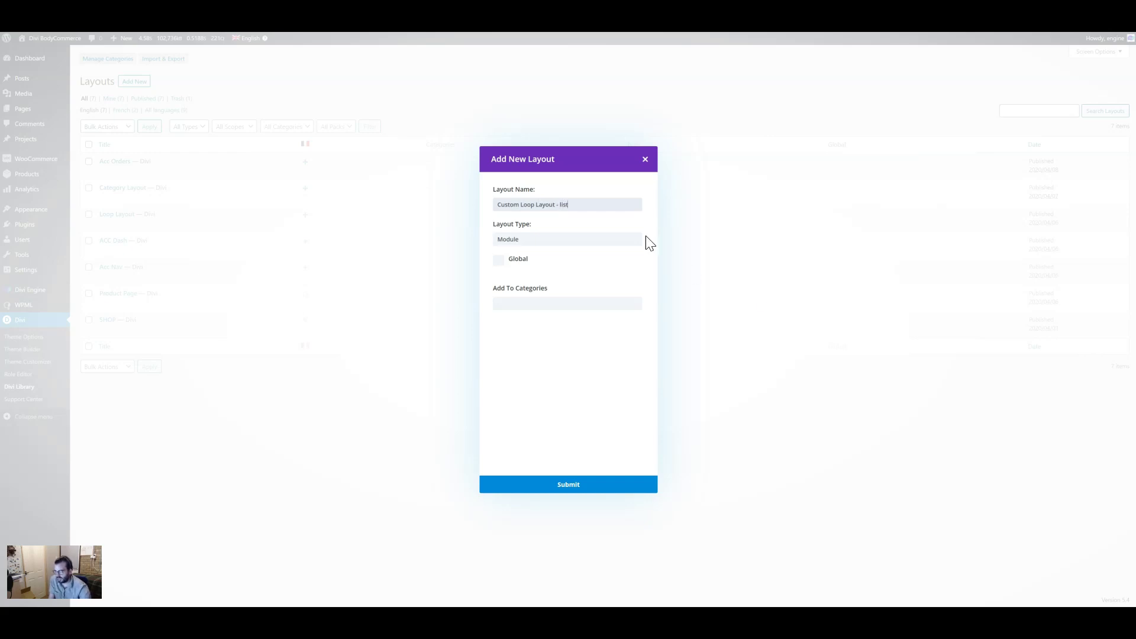
click(555, 243)
click(554, 300)
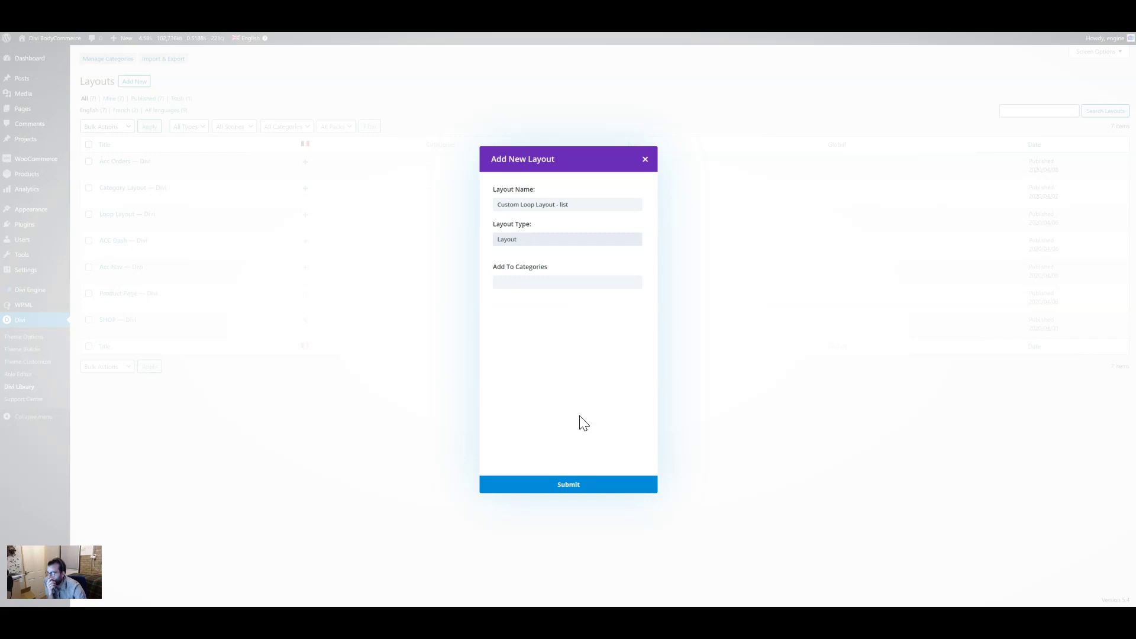
click(545, 242)
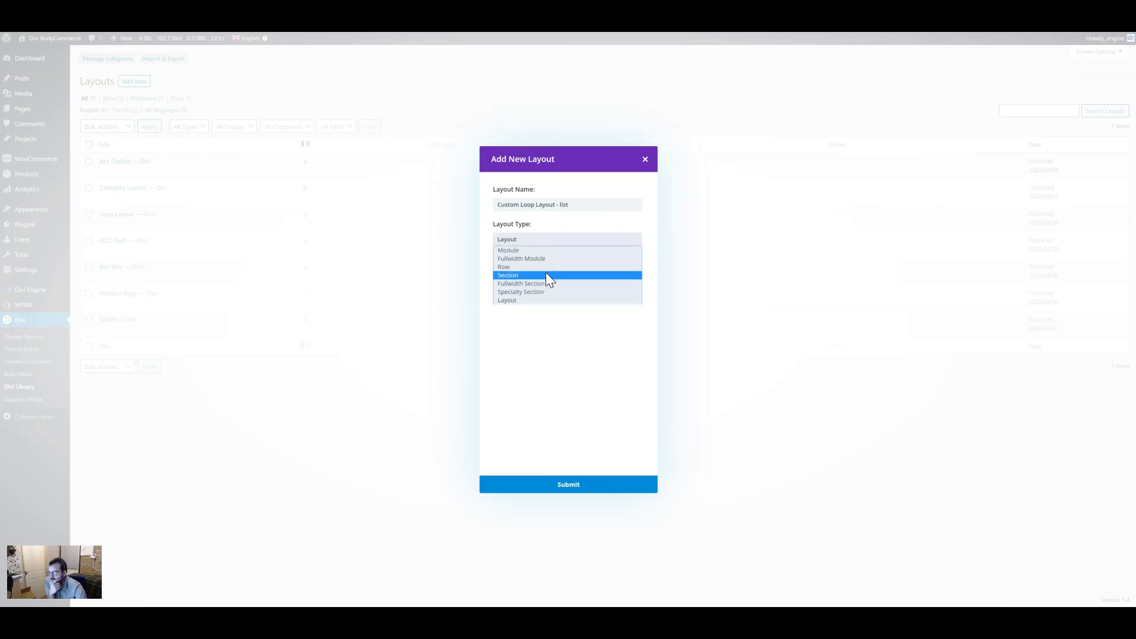
click(547, 275)
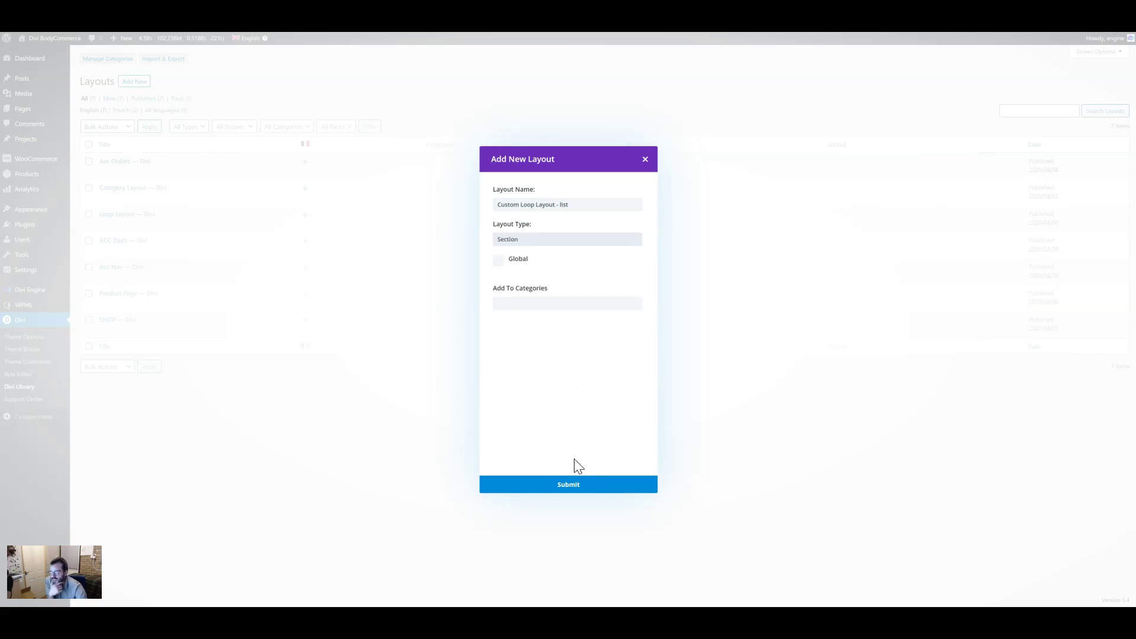
click(575, 489)
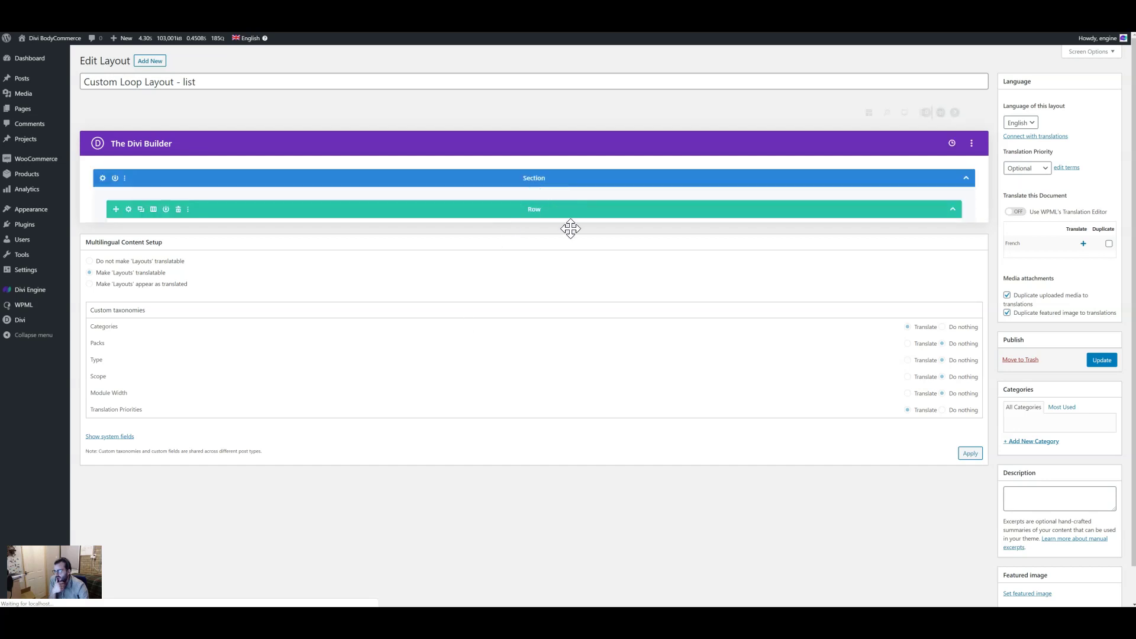
Step: Give the empty row a two-column structure of one third and two thirds
click(534, 245)
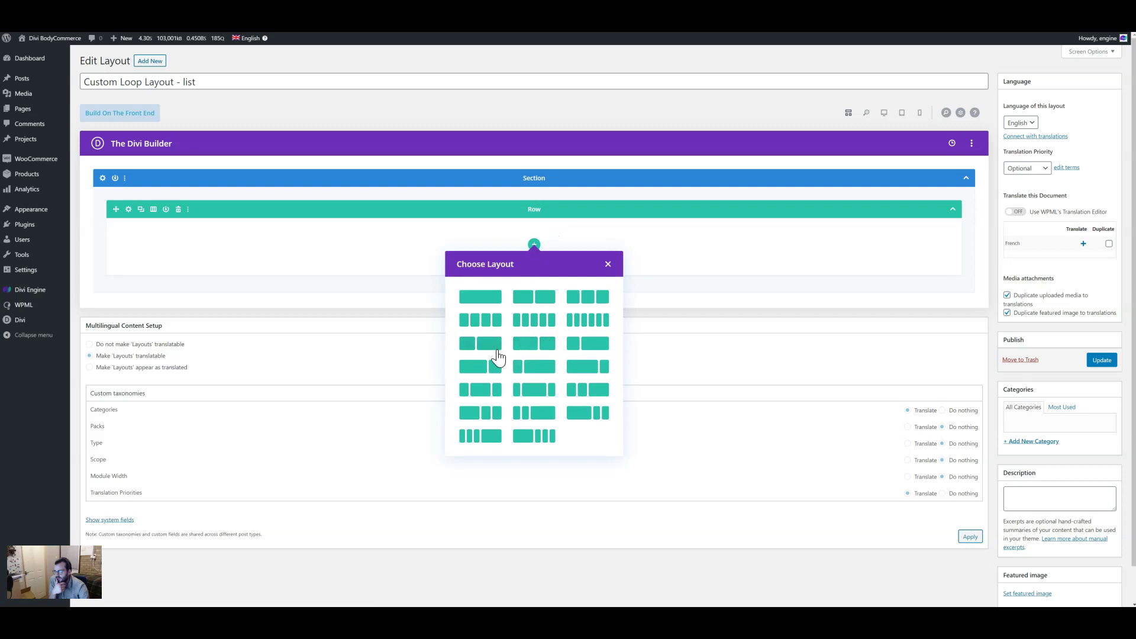
click(583, 345)
text(gall)
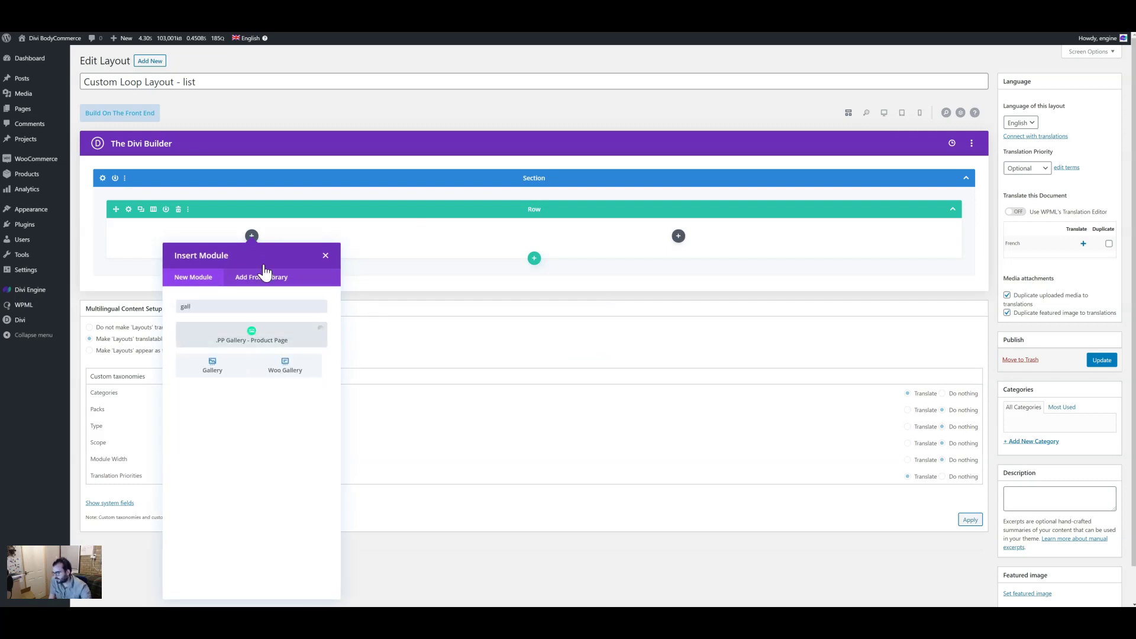
click(243, 344)
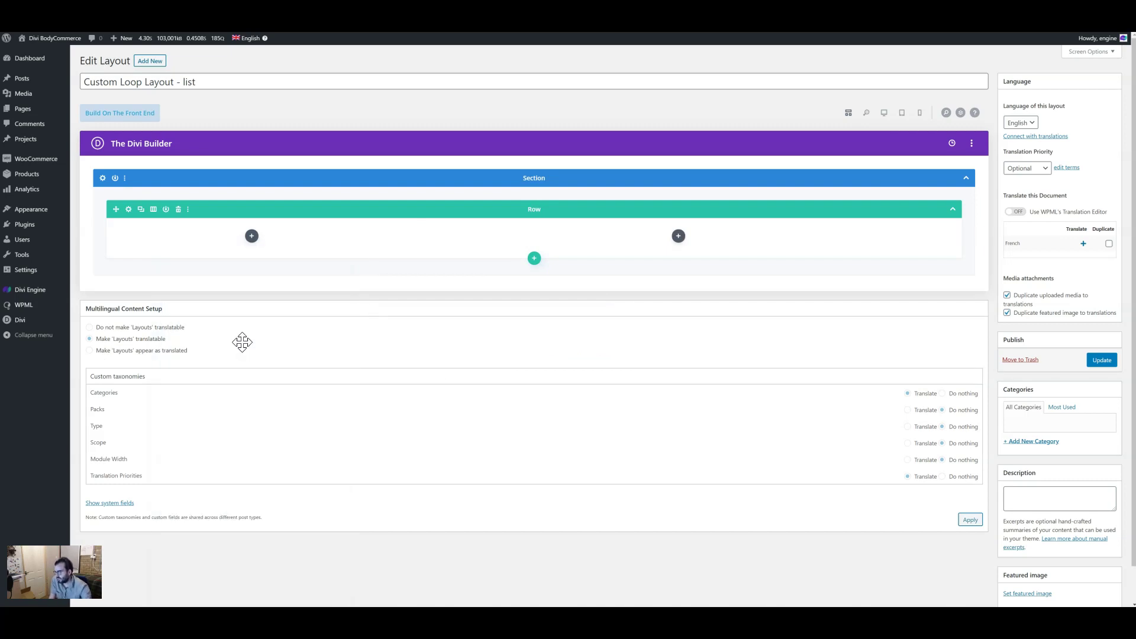
click(273, 241)
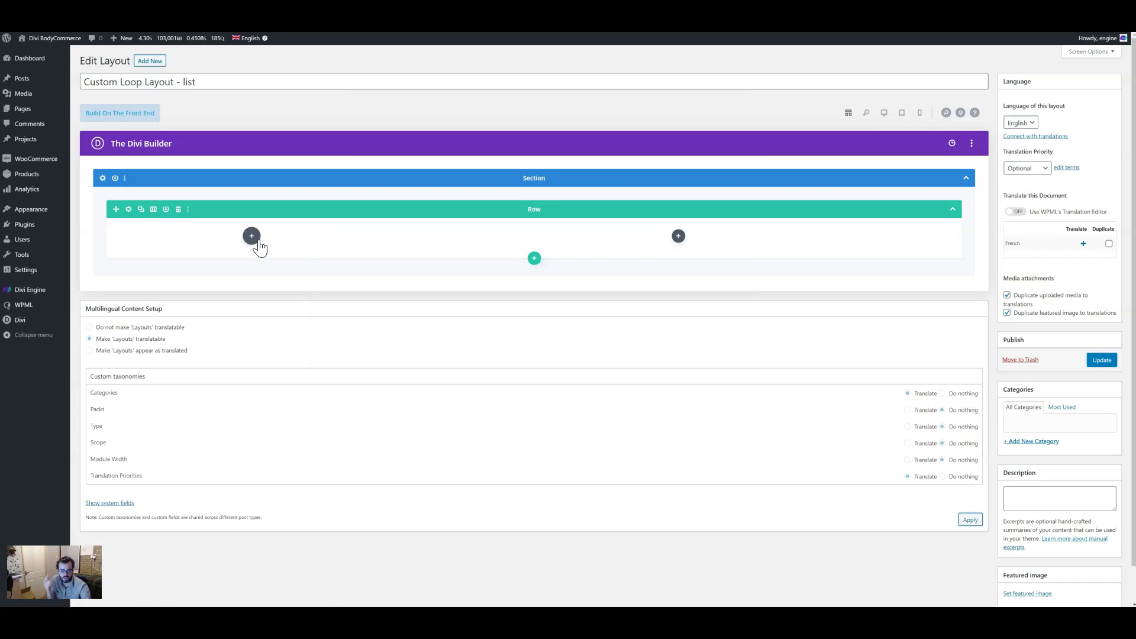
Step: Insert a .LL Thumbnail - Loop Layout module in the one-third column with image style Image Only (no overlay)
click(253, 239)
text(gall)
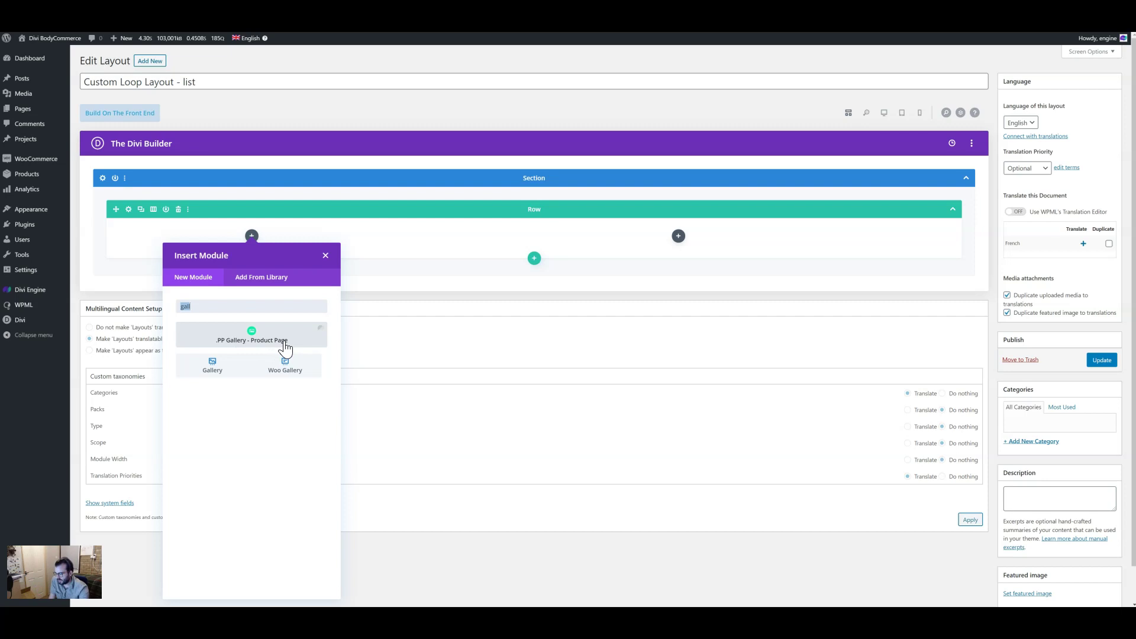
text(thum)
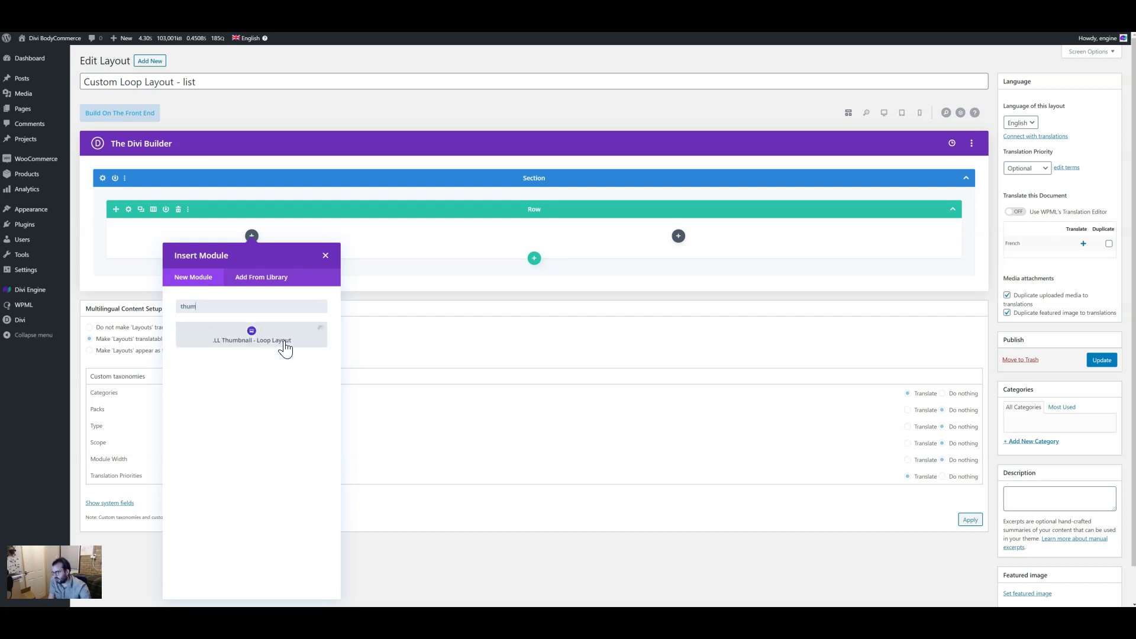
click(244, 345)
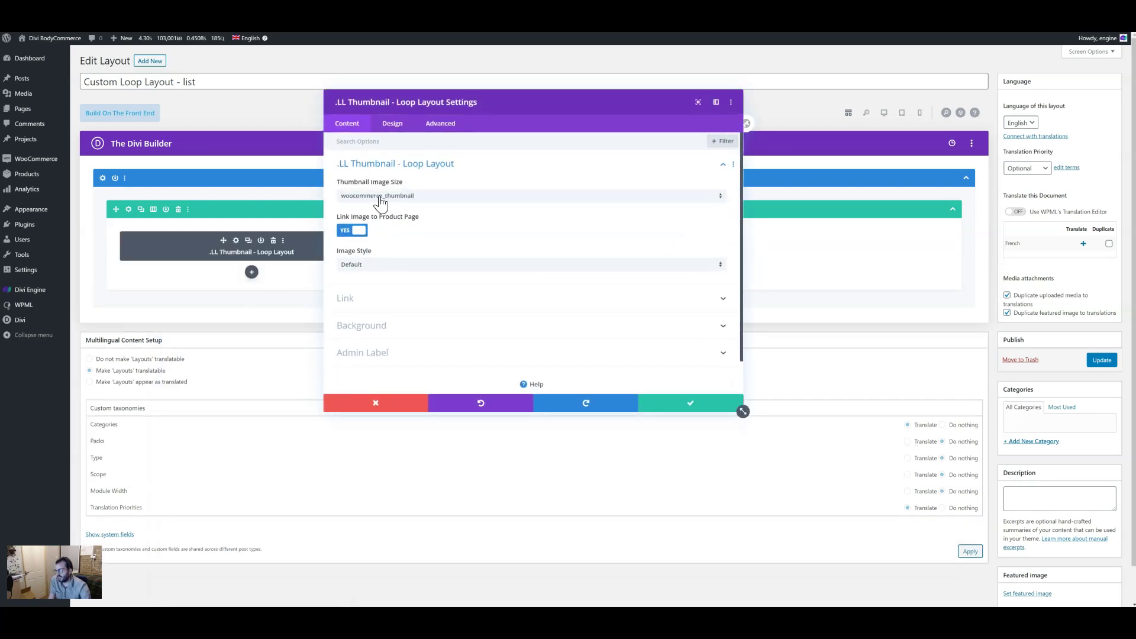
click(363, 270)
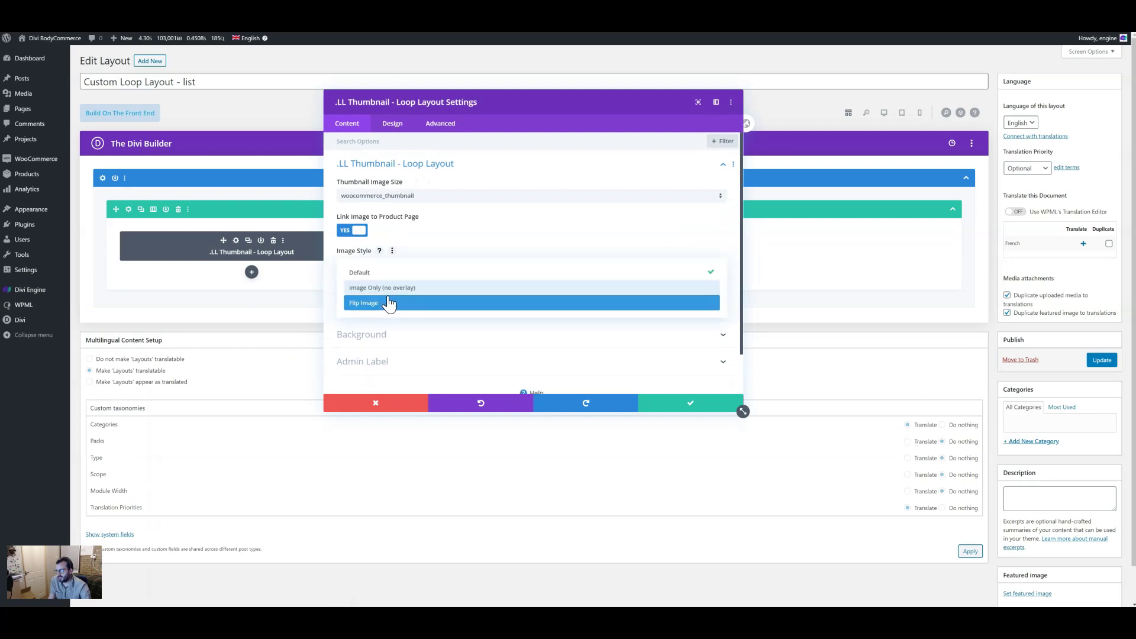
click(392, 289)
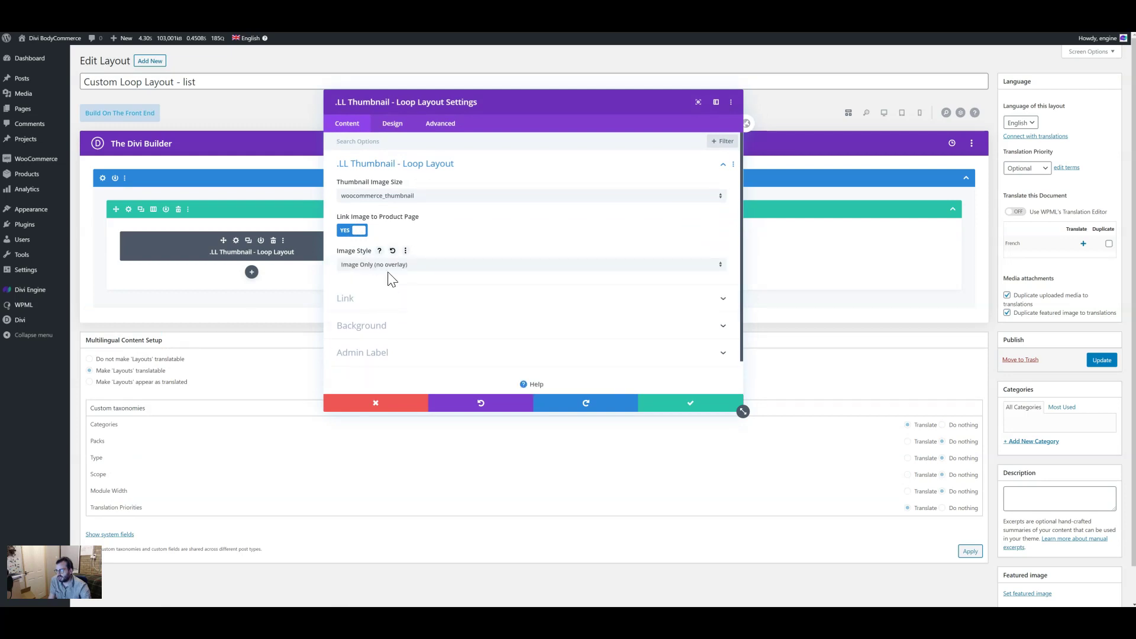
click(686, 407)
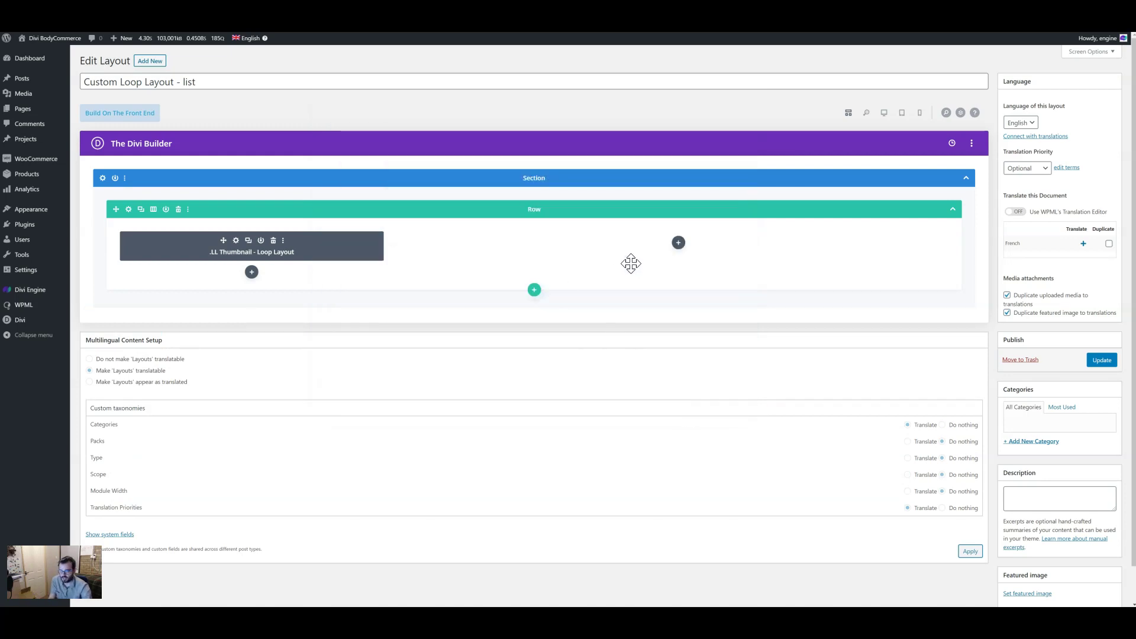
Step: Insert a .PL Title module in the two-thirds column with HTML tag h3 and the title linked to the product page
click(681, 250)
text(tit)
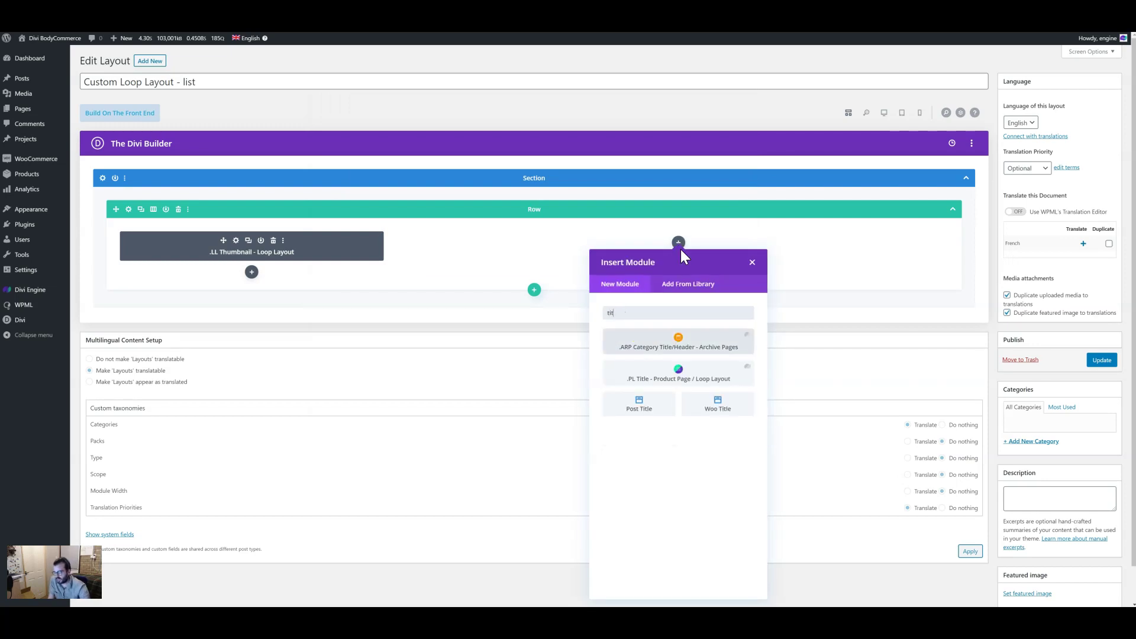
click(674, 379)
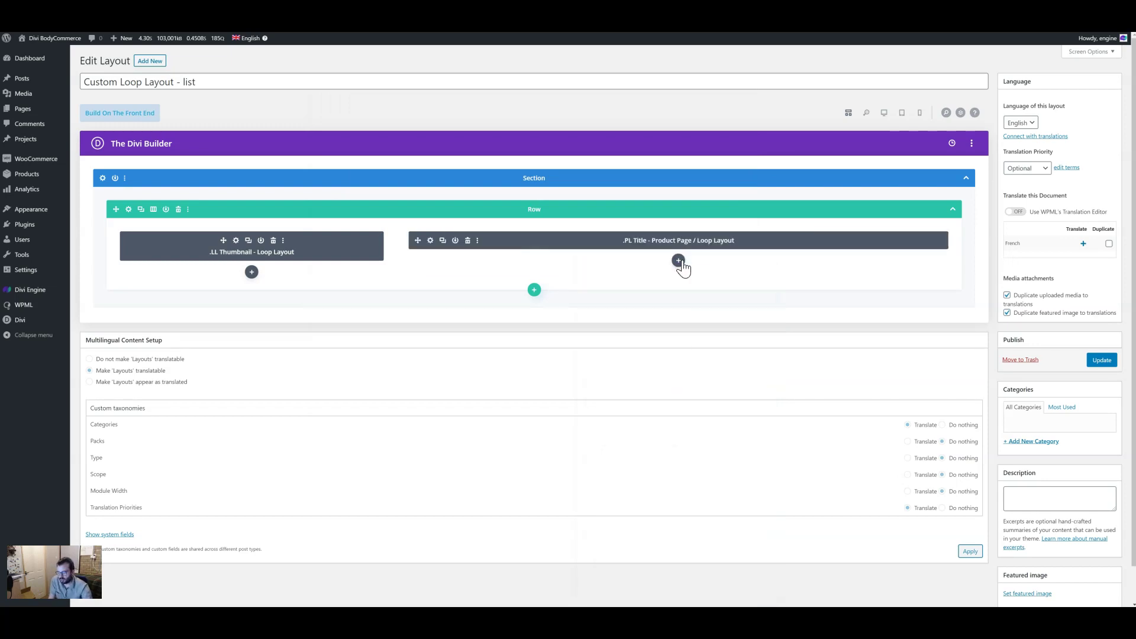
click(418, 196)
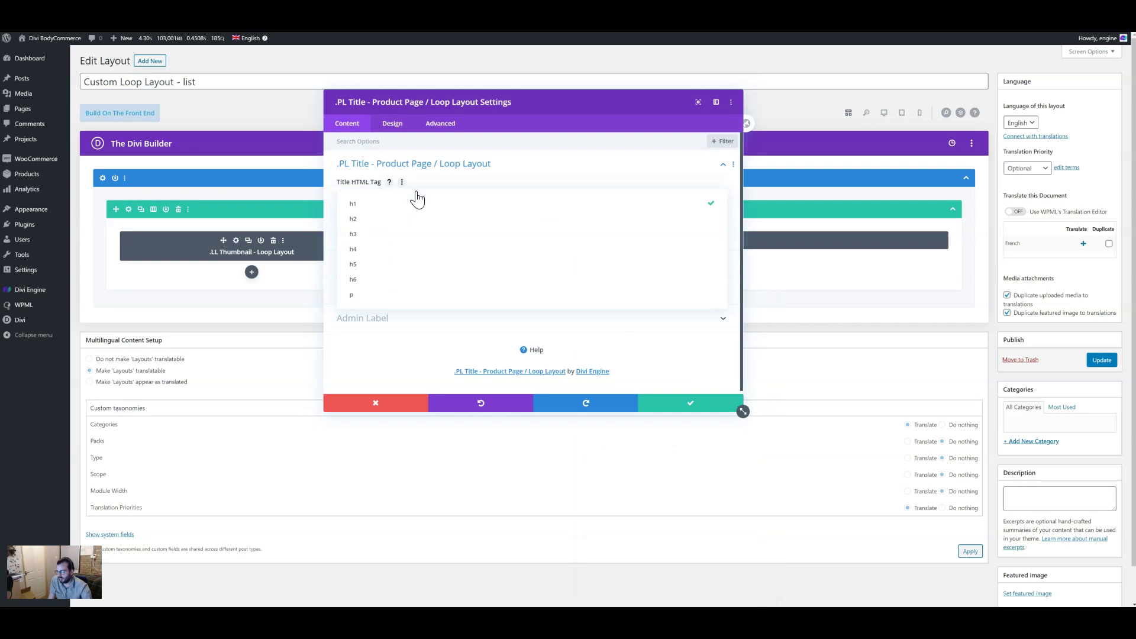
click(396, 232)
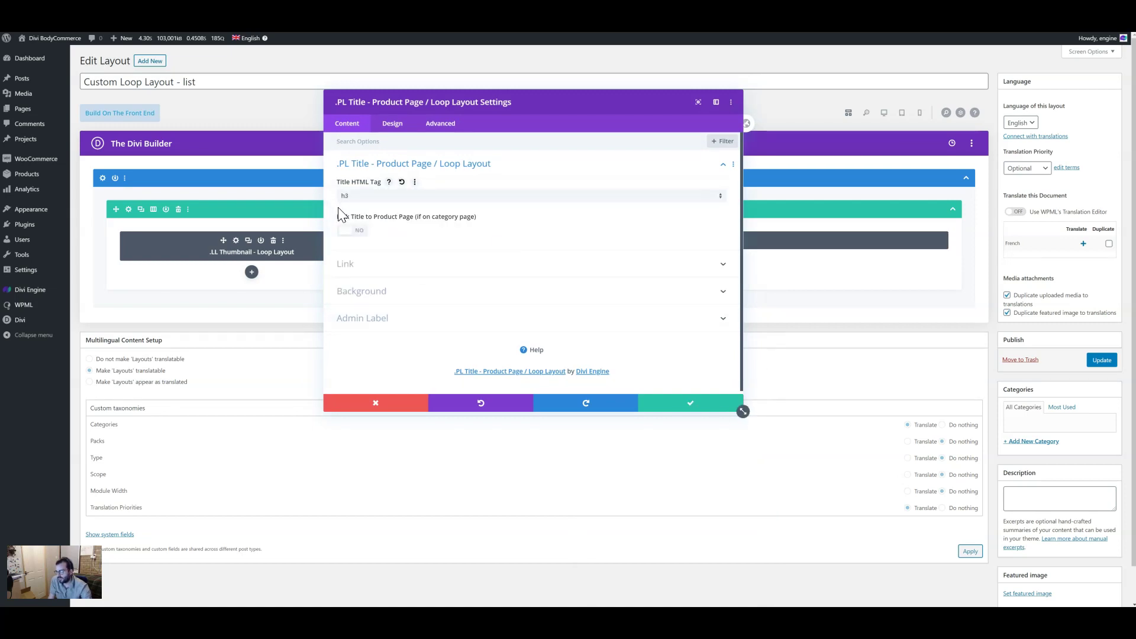
click(352, 230)
click(698, 409)
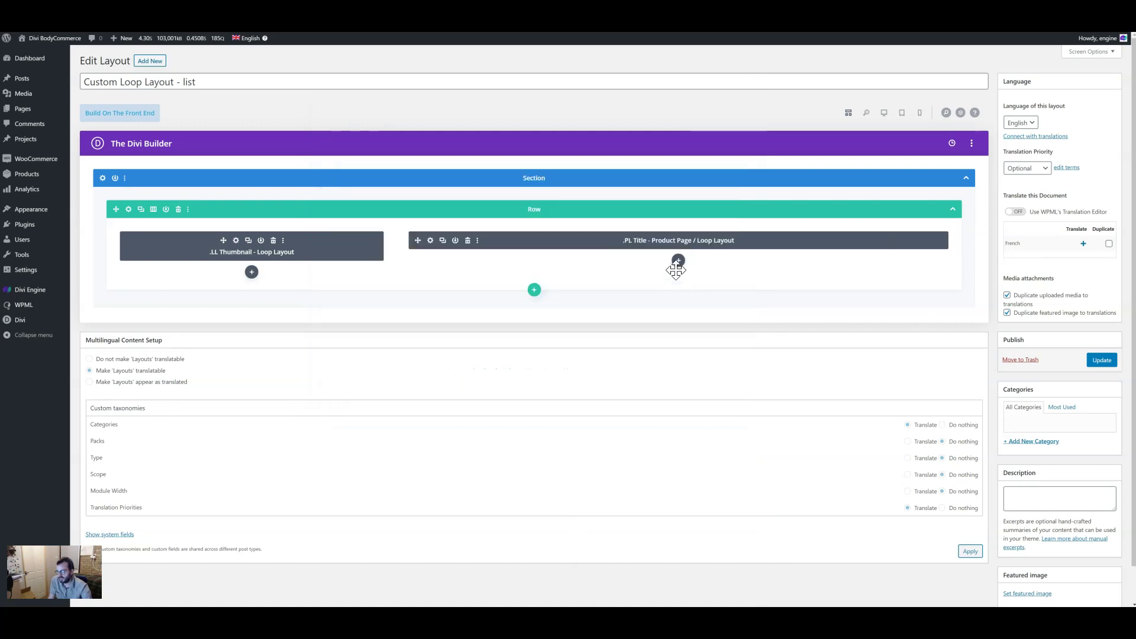
Step: Insert a .PL Price - Product Page / Loop Layout module below the title module with its default settings
click(678, 260)
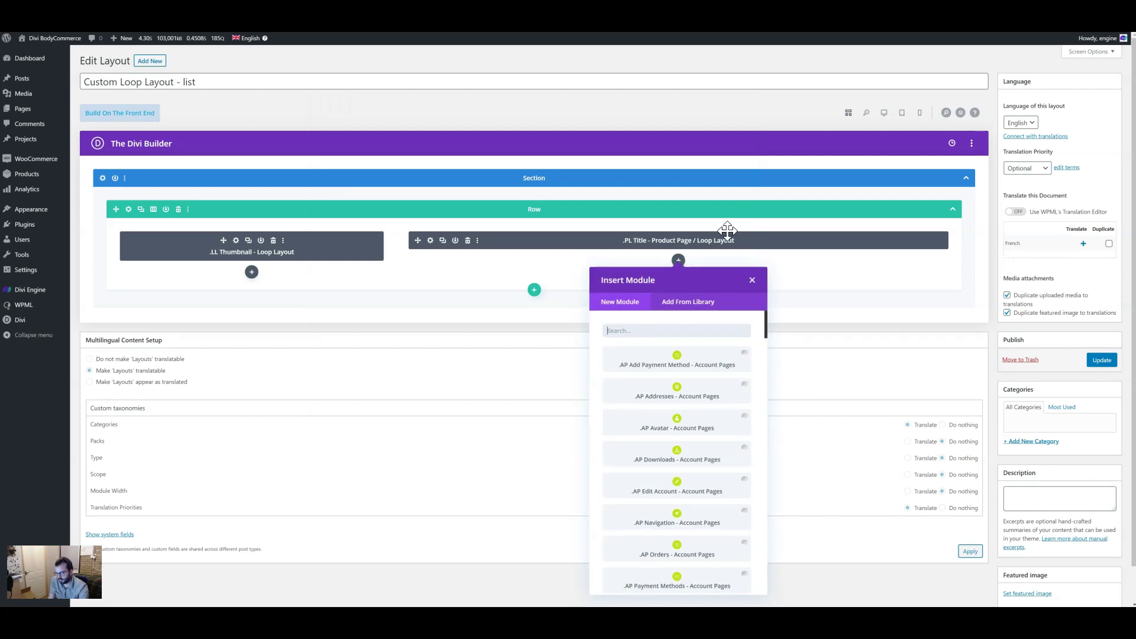
text(pl t)
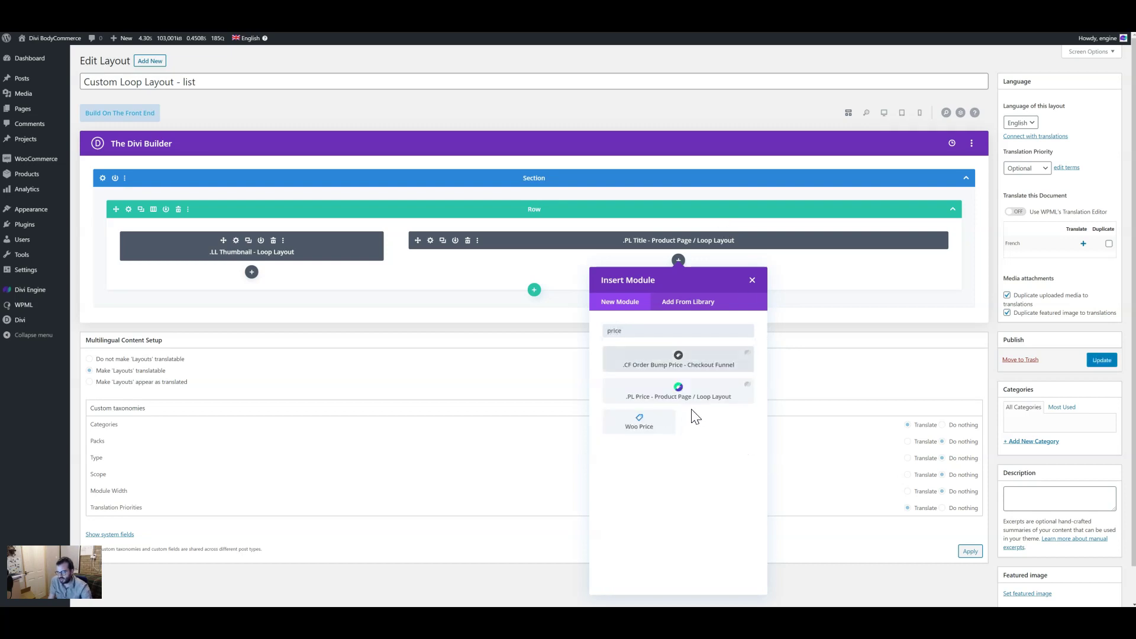
click(685, 398)
click(667, 404)
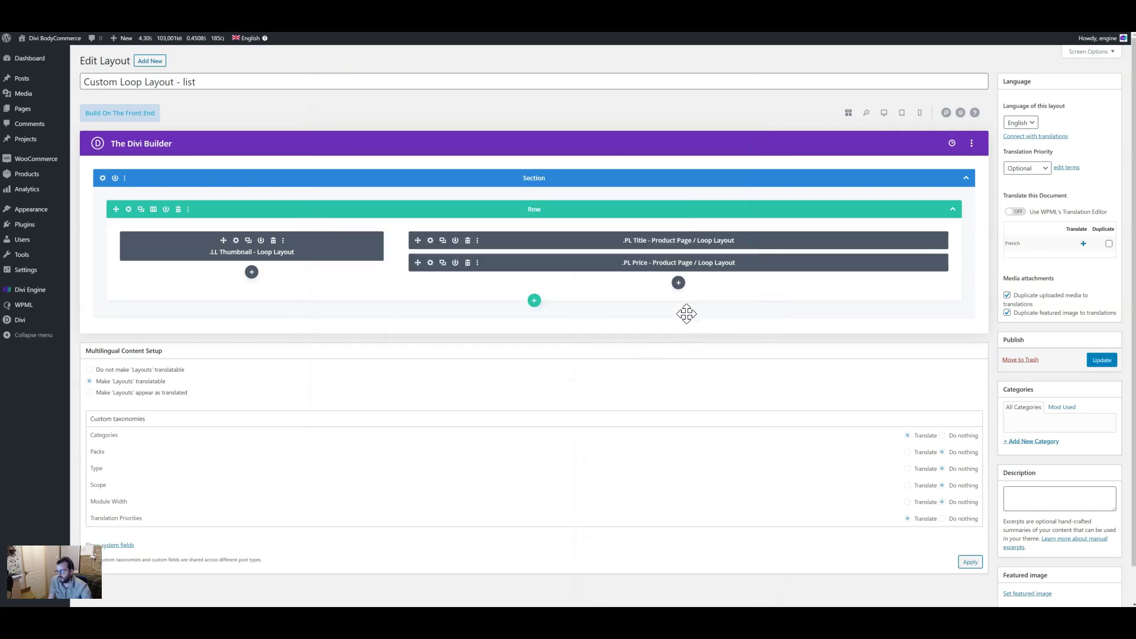
Step: Insert a .PL Add To Cart module below the price module with variation options enabled on the archive page
click(679, 285)
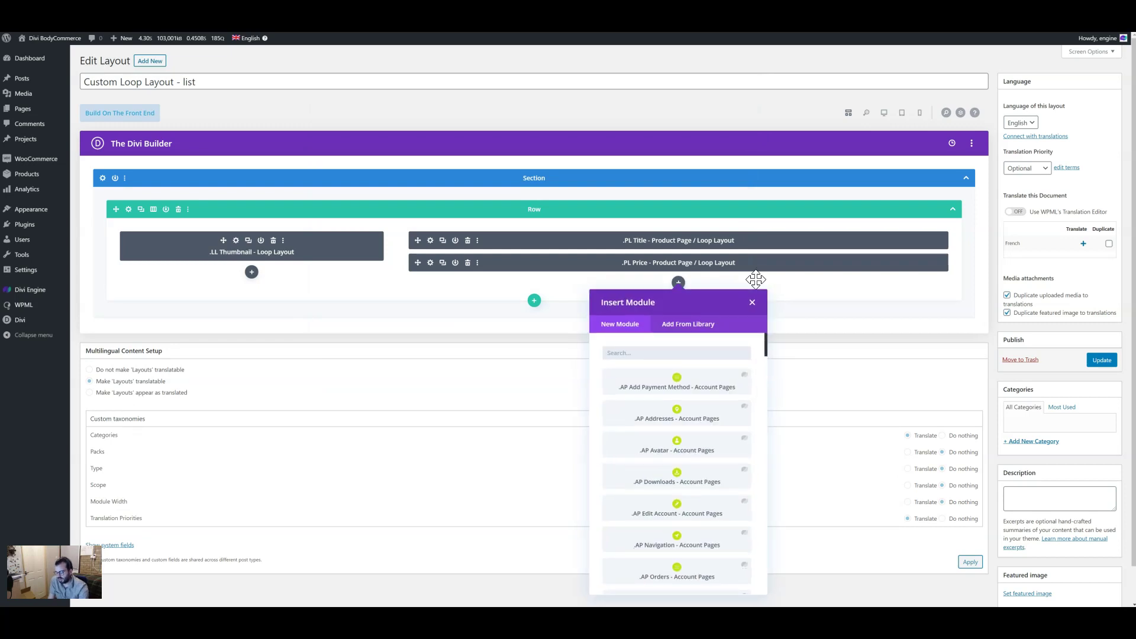
click(705, 482)
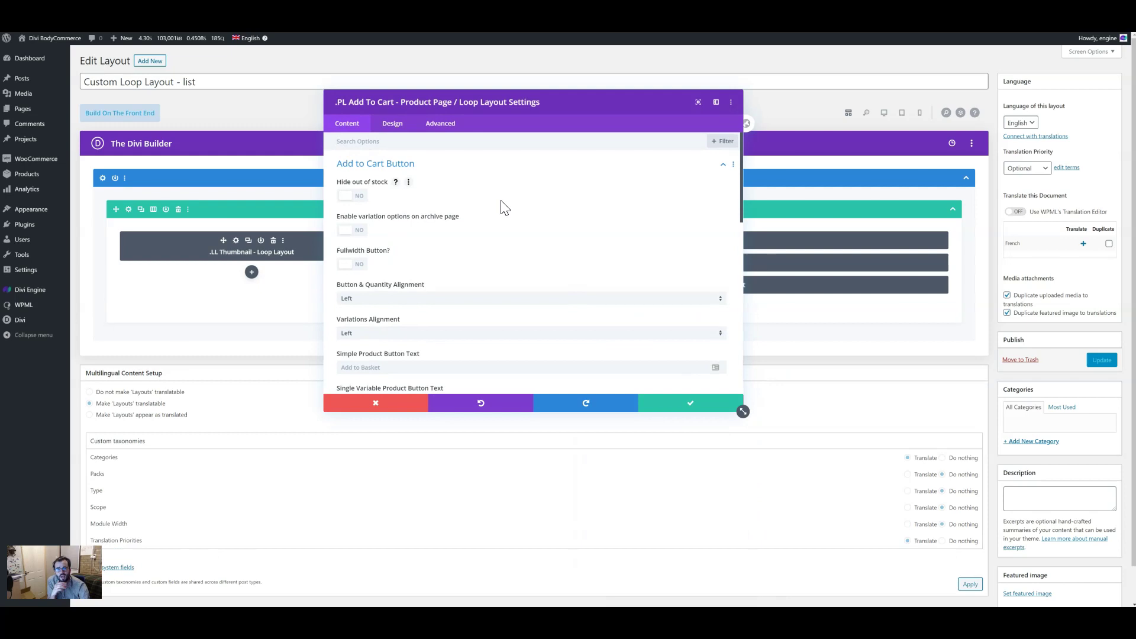
click(352, 232)
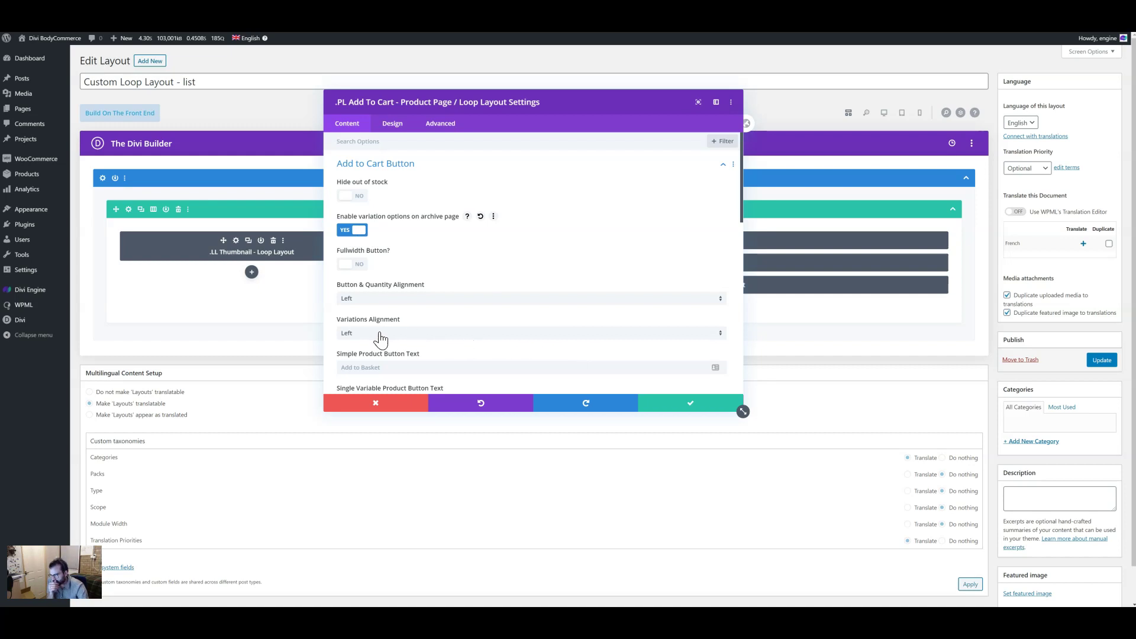
scroll(578, 325, down, 3)
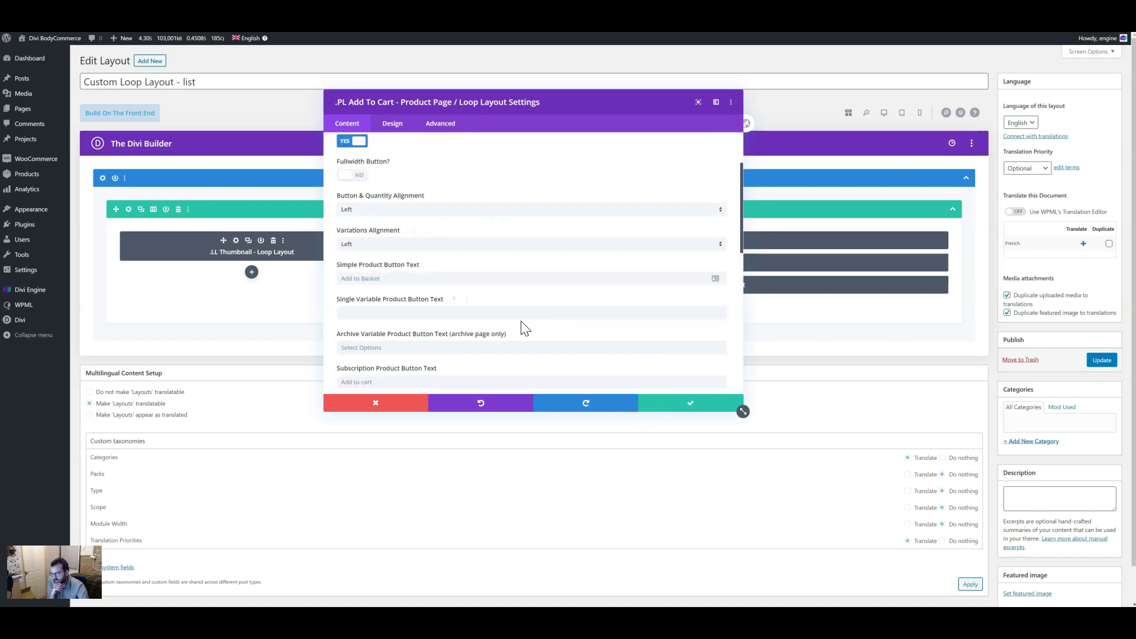
scroll(408, 335, down, 2)
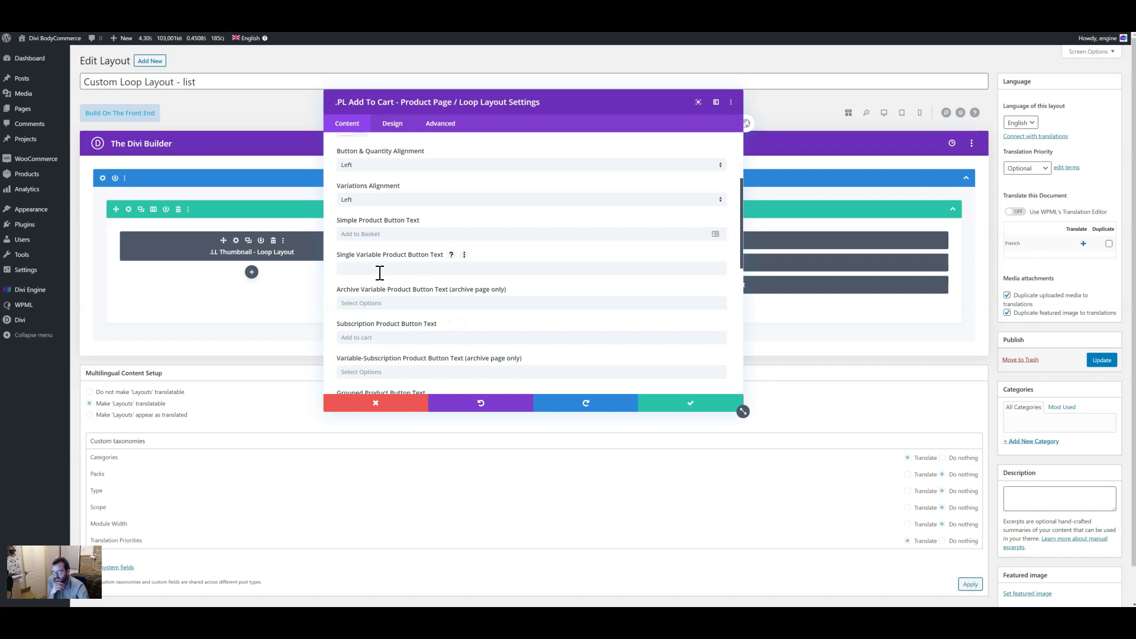
scroll(532, 302, down, 2)
click(675, 402)
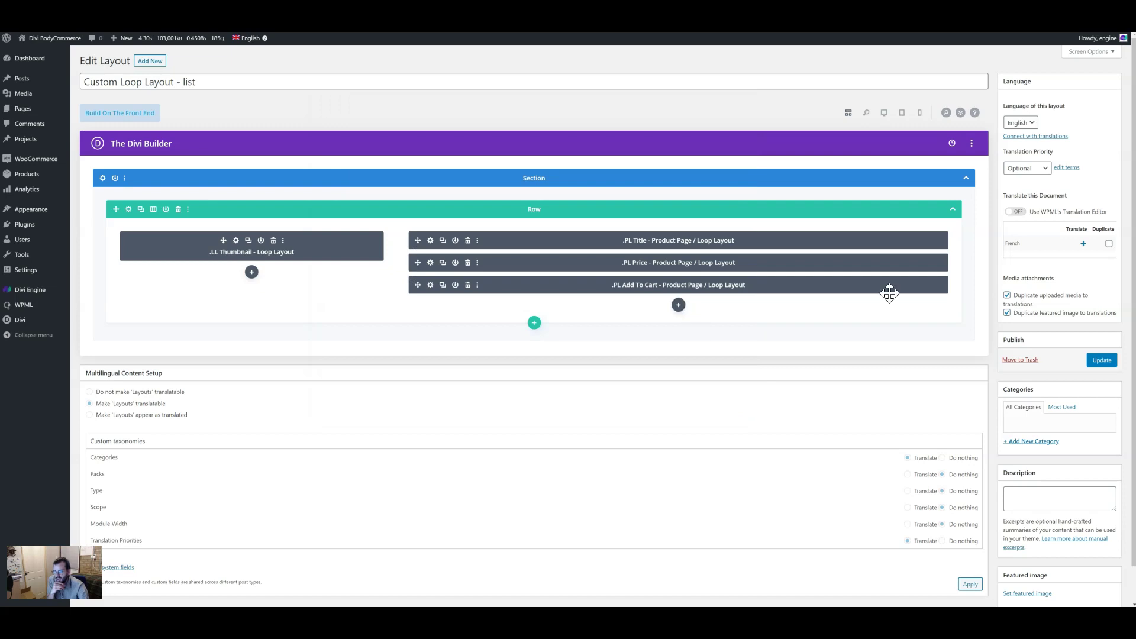
Step: Insert a .PL Short Description module in the two-thirds column above the add to cart module and save the layout
click(679, 306)
text(des)
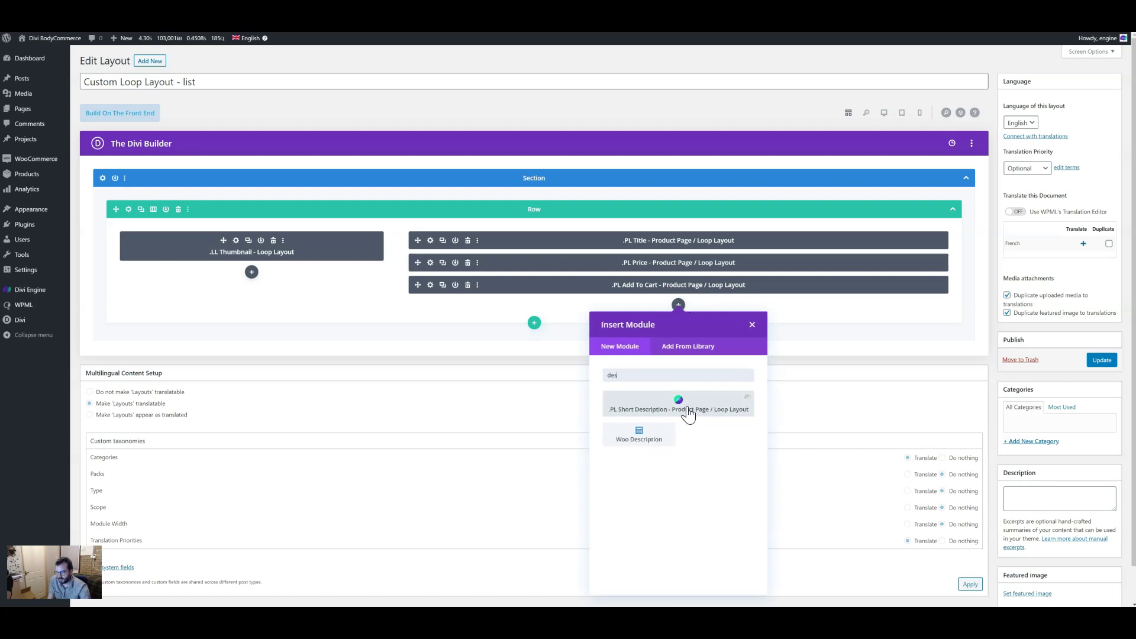
click(688, 414)
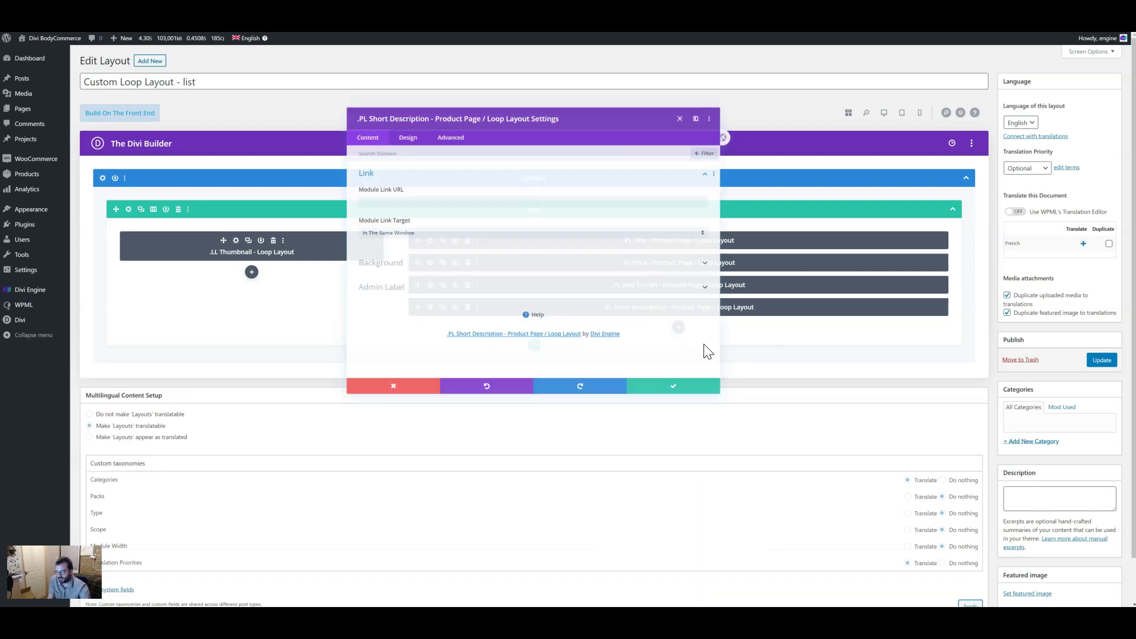
click(692, 405)
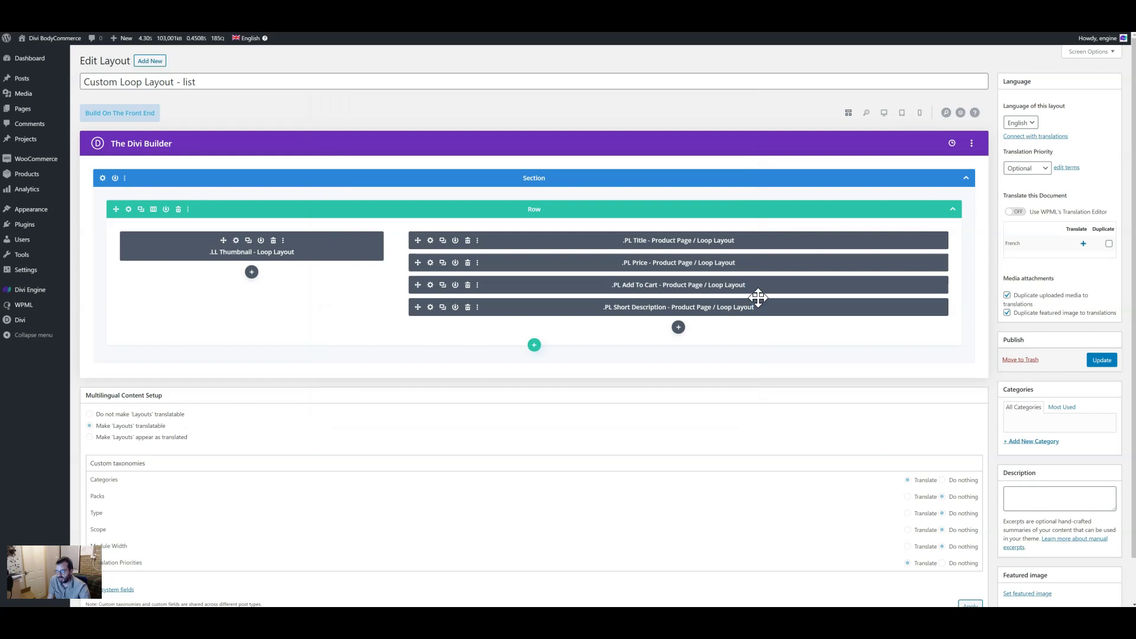
drag(765, 310, 765, 261)
click(1109, 363)
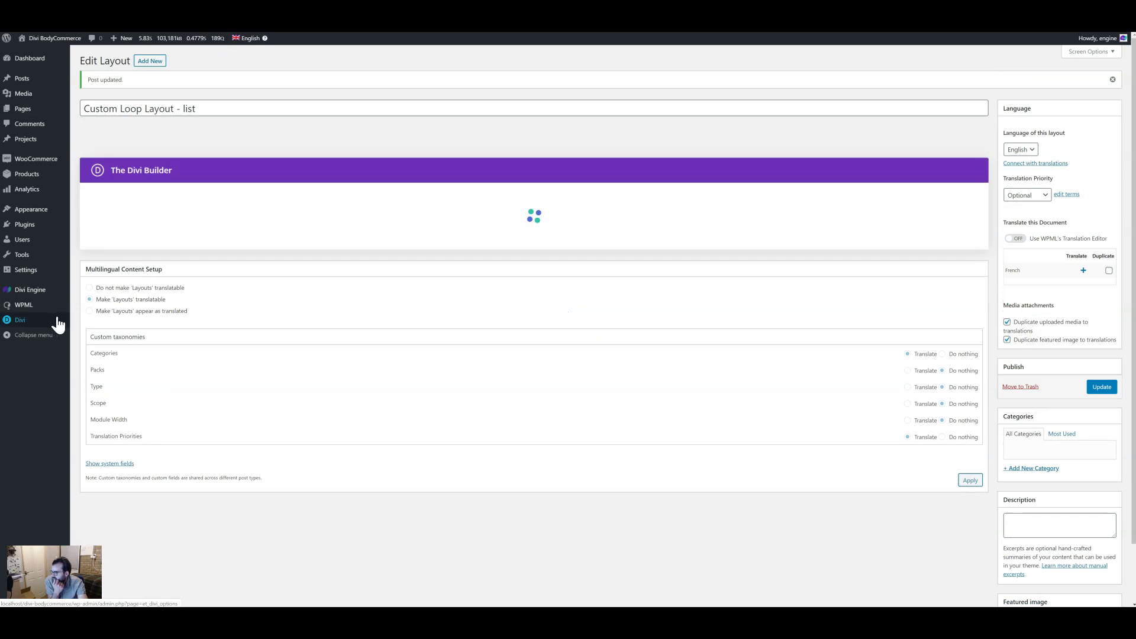
Step: Create a new library layout named List Category Page with the layout type Layout
mouse_move(59, 325)
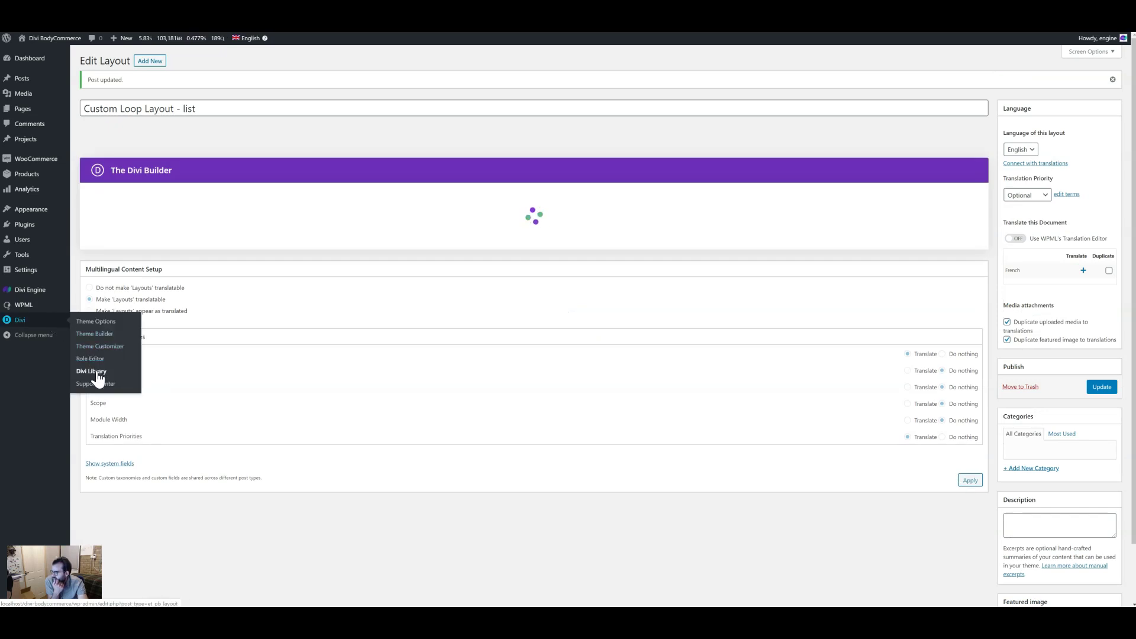
click(150, 61)
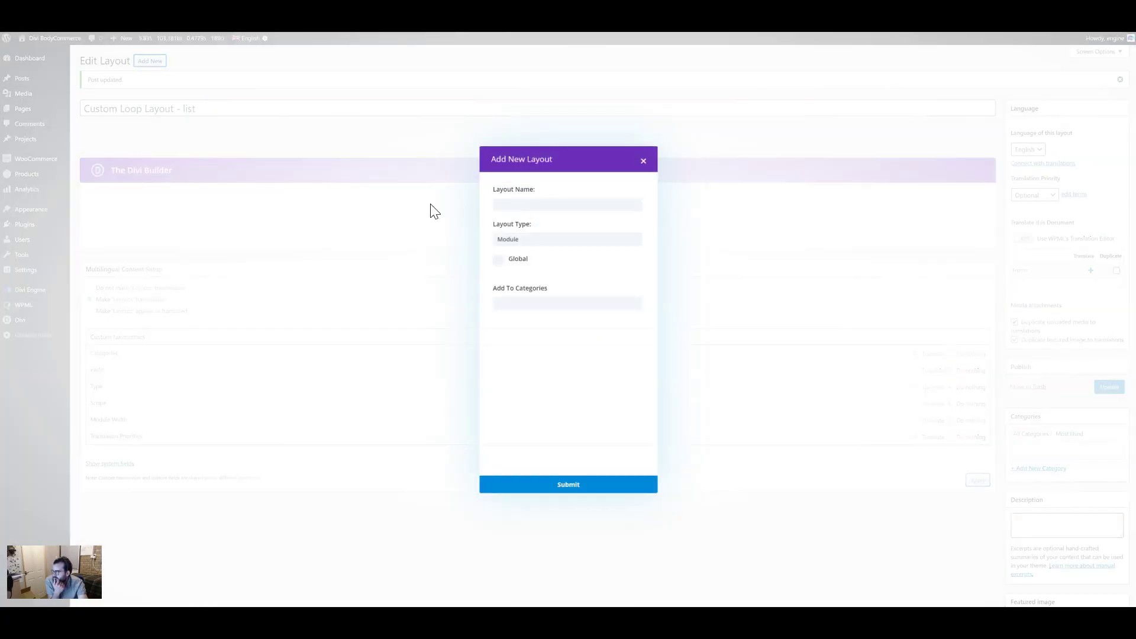
click(528, 205)
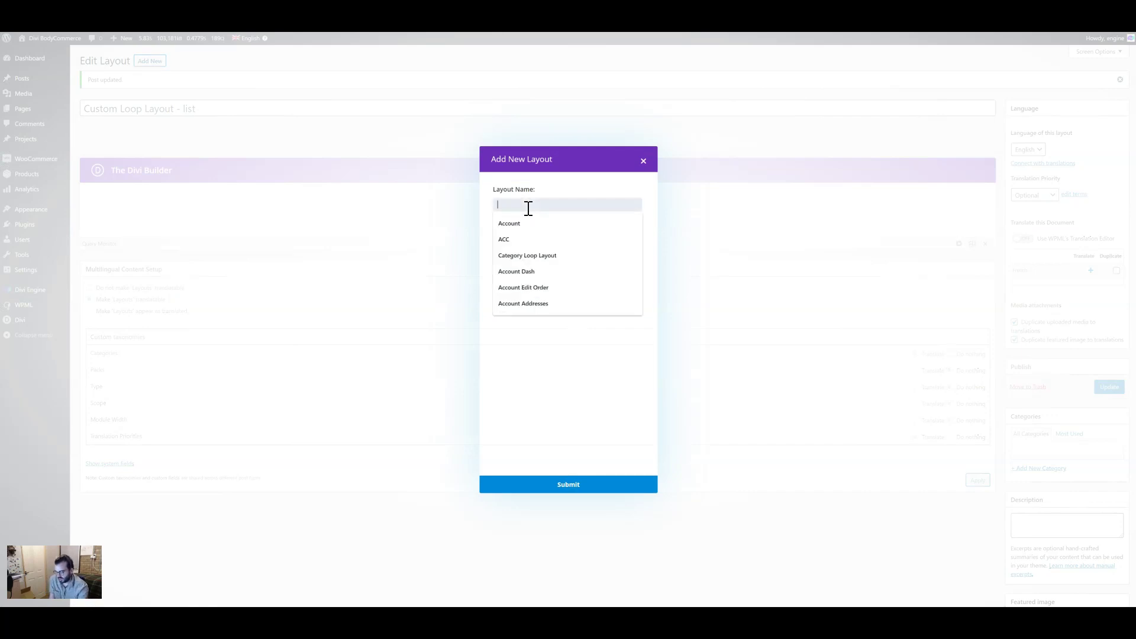
text(List Category Page)
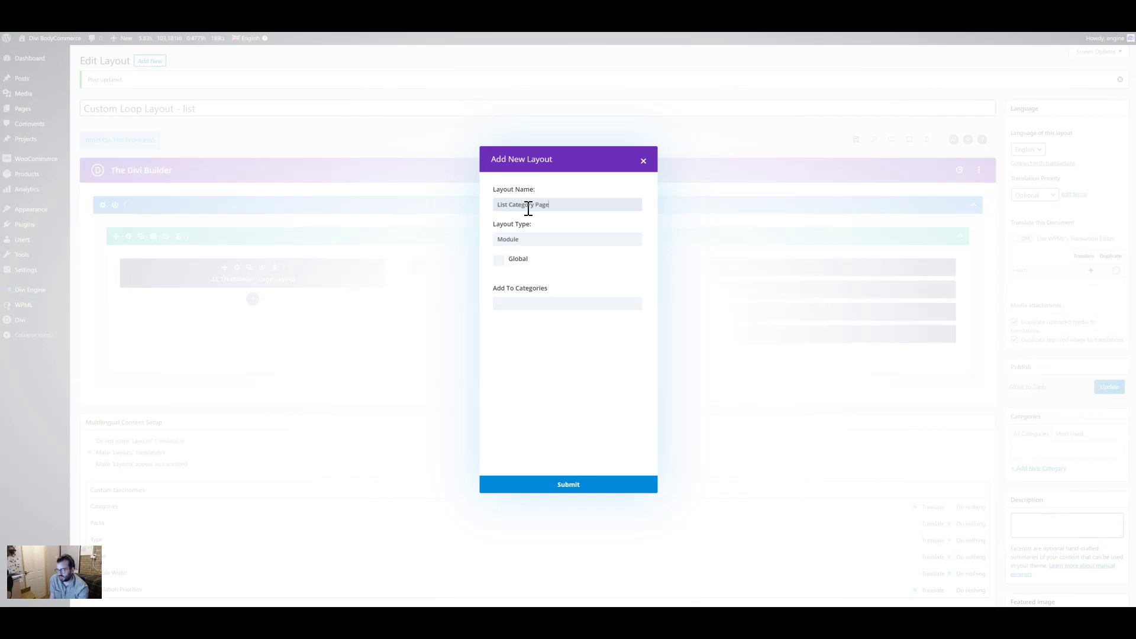
click(553, 239)
click(582, 304)
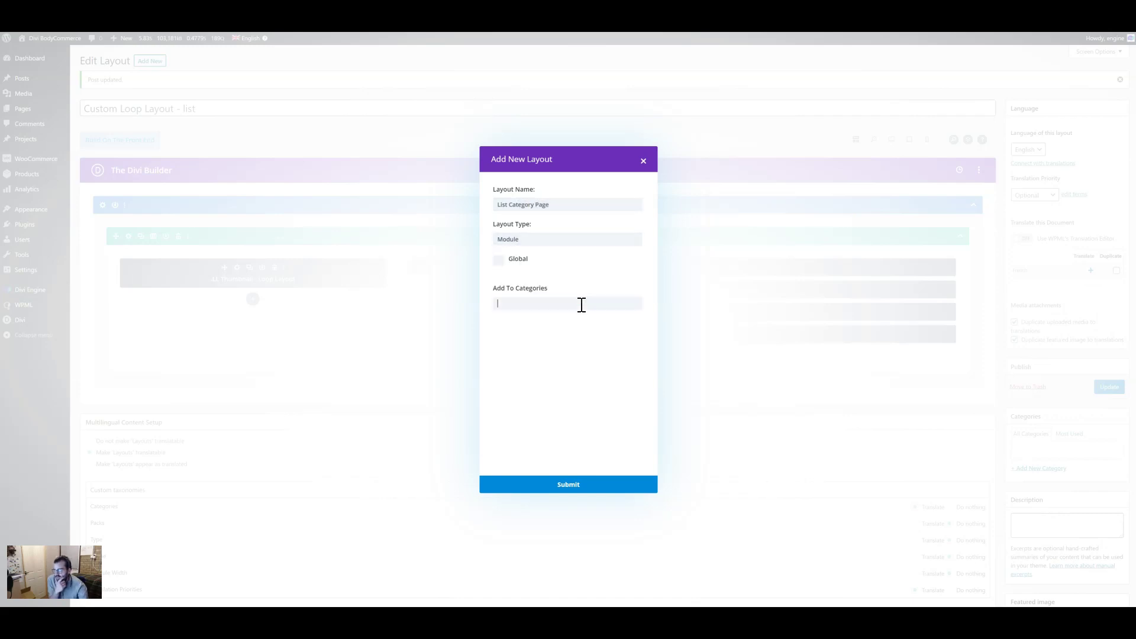
click(576, 241)
click(563, 300)
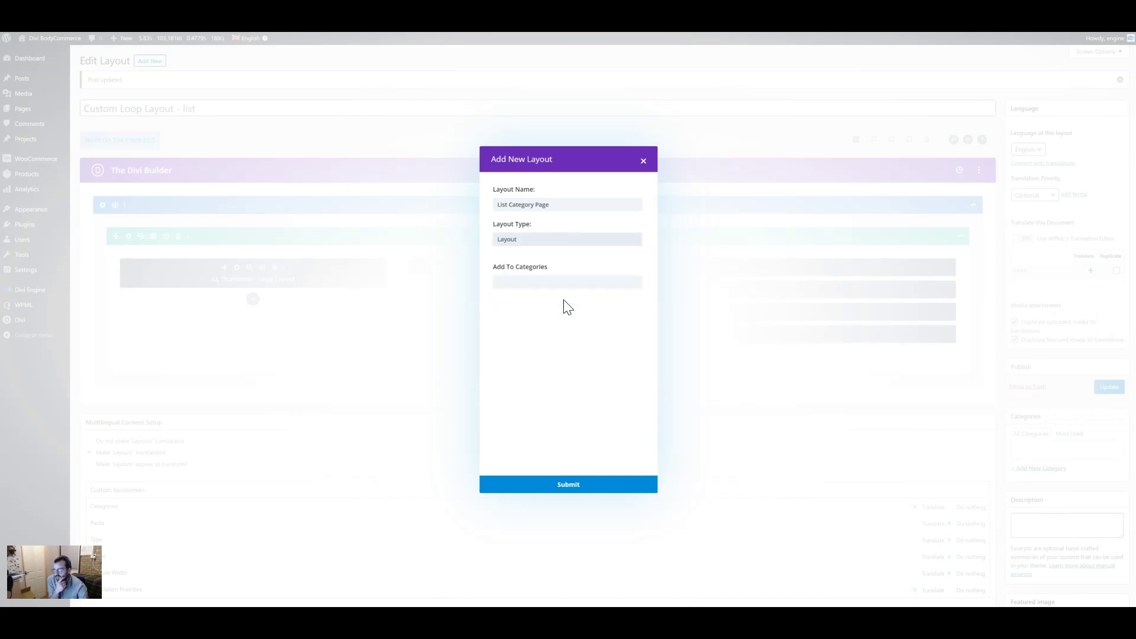
click(584, 488)
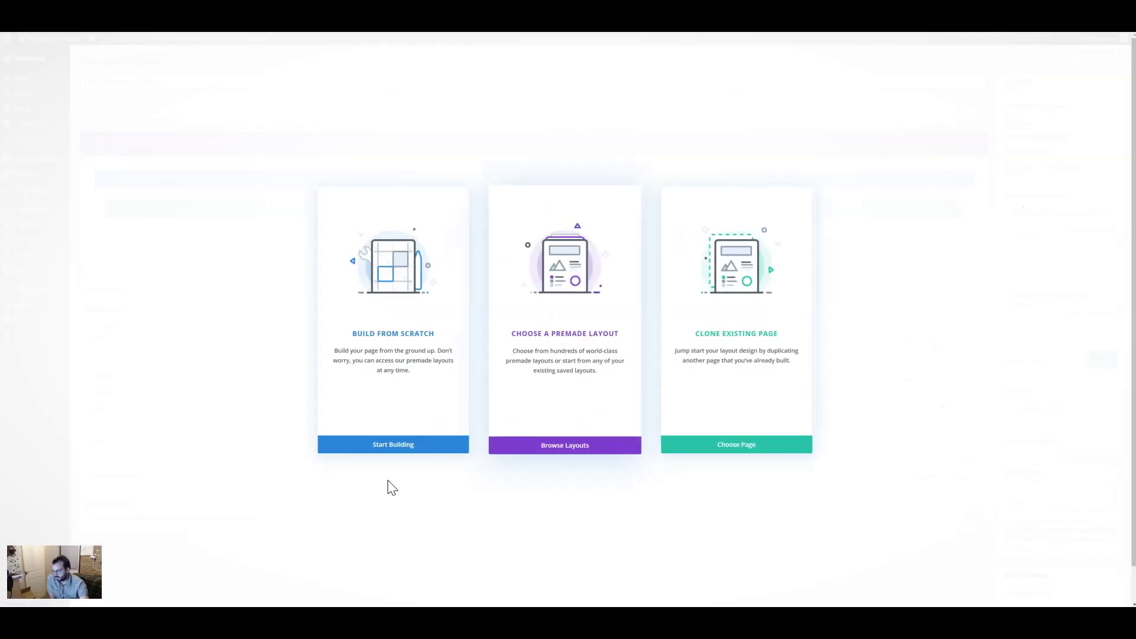
Step: Build the page from scratch with a single-column row containing an .ARP Product Loop - Archive Pages module
click(396, 448)
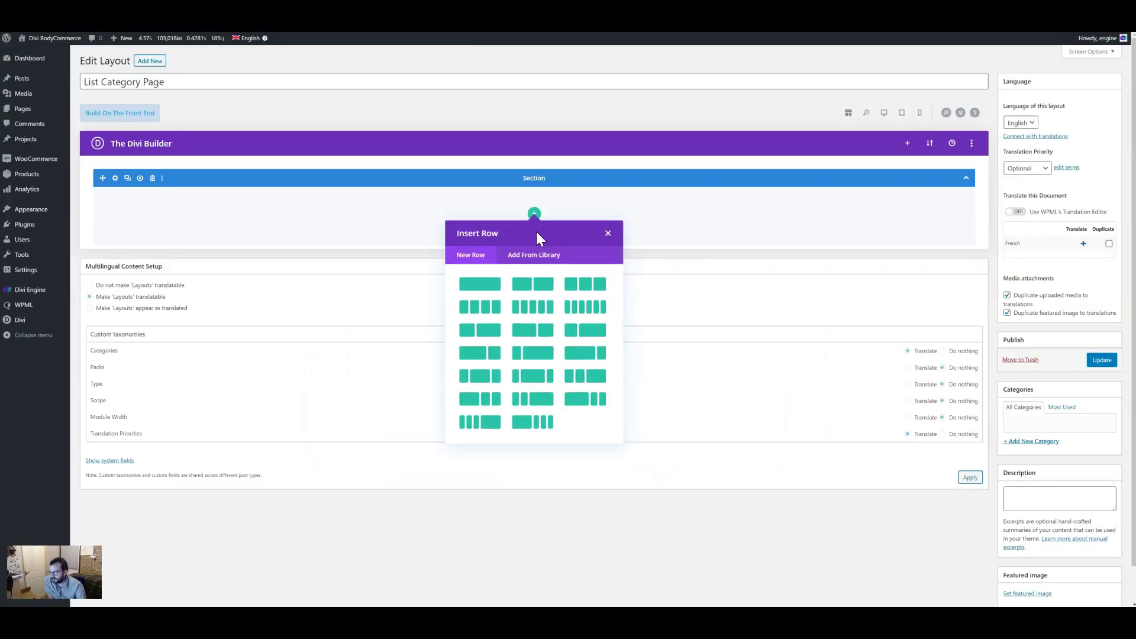
click(489, 284)
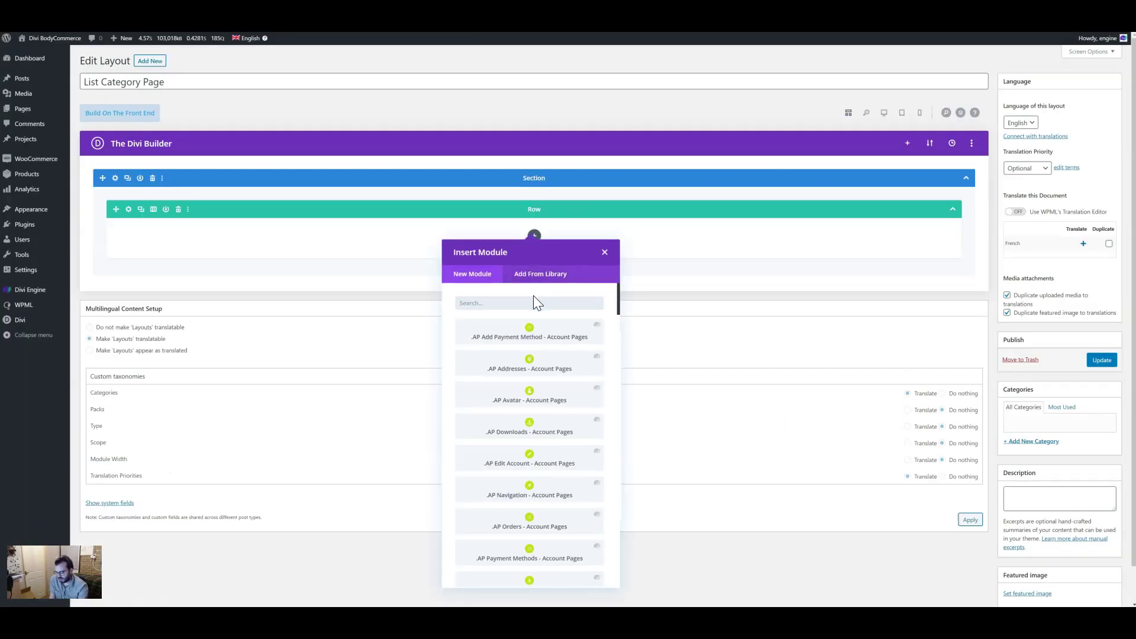
text(loop)
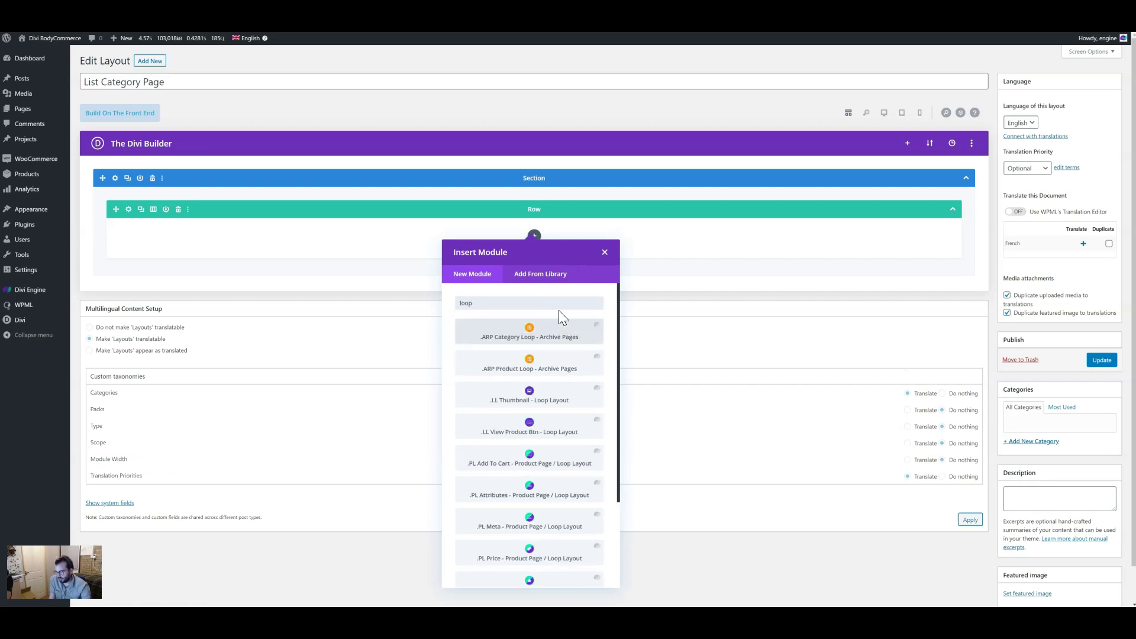
click(516, 377)
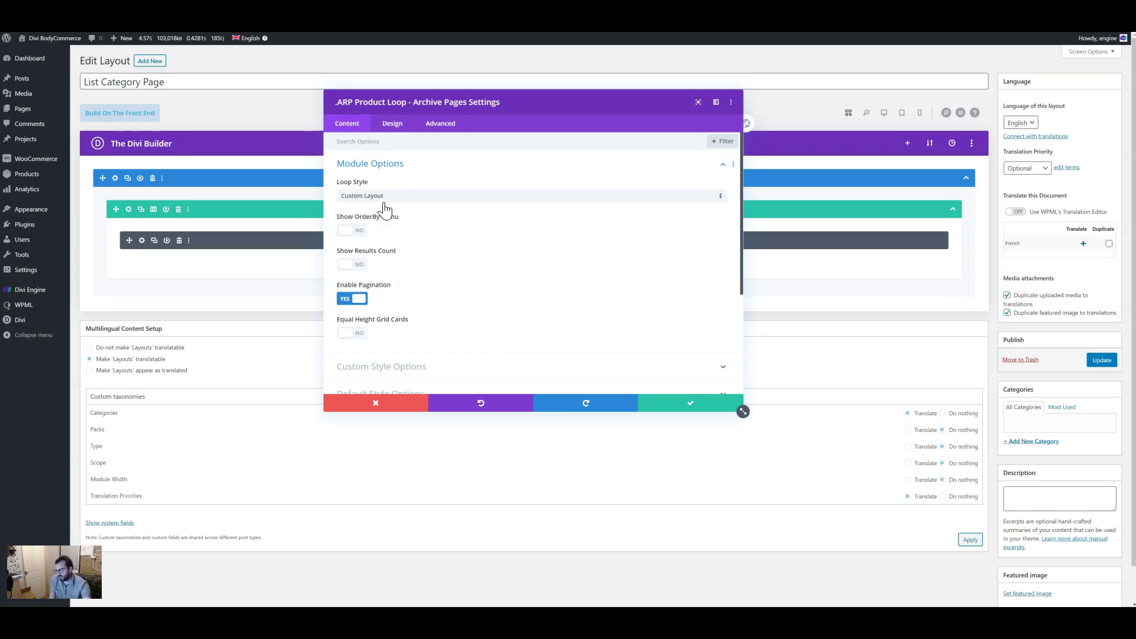
Step: Set the product loop's loop layout to Custom Loop Layout - list, keeping the List layout, and save the category page layout
scroll(382, 236, down, 1)
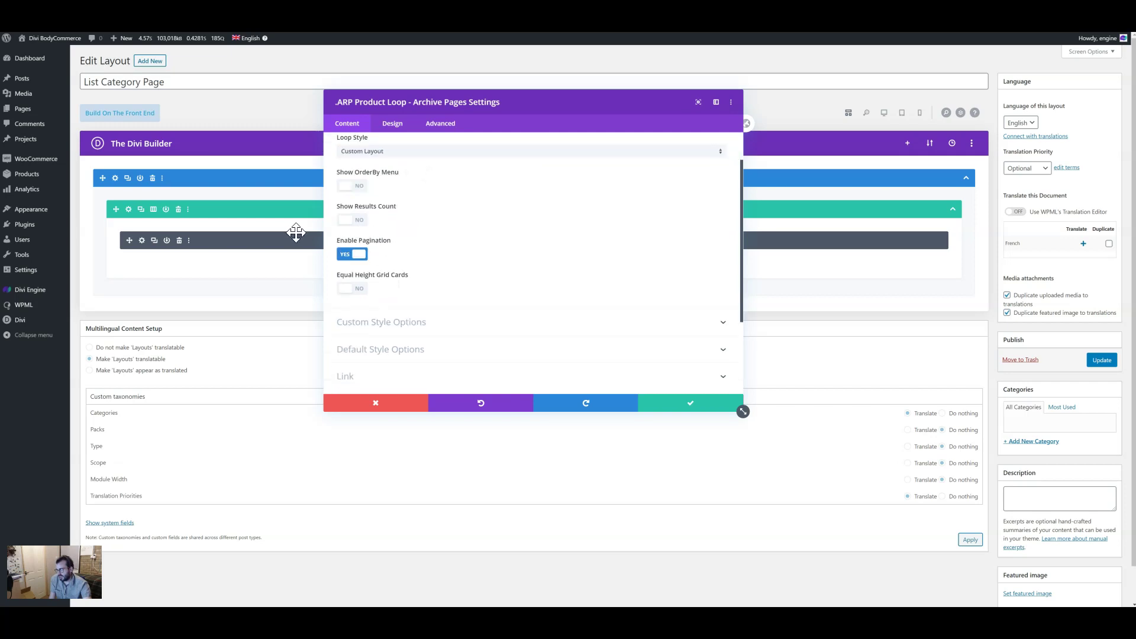
scroll(381, 269, down, 1)
click(398, 287)
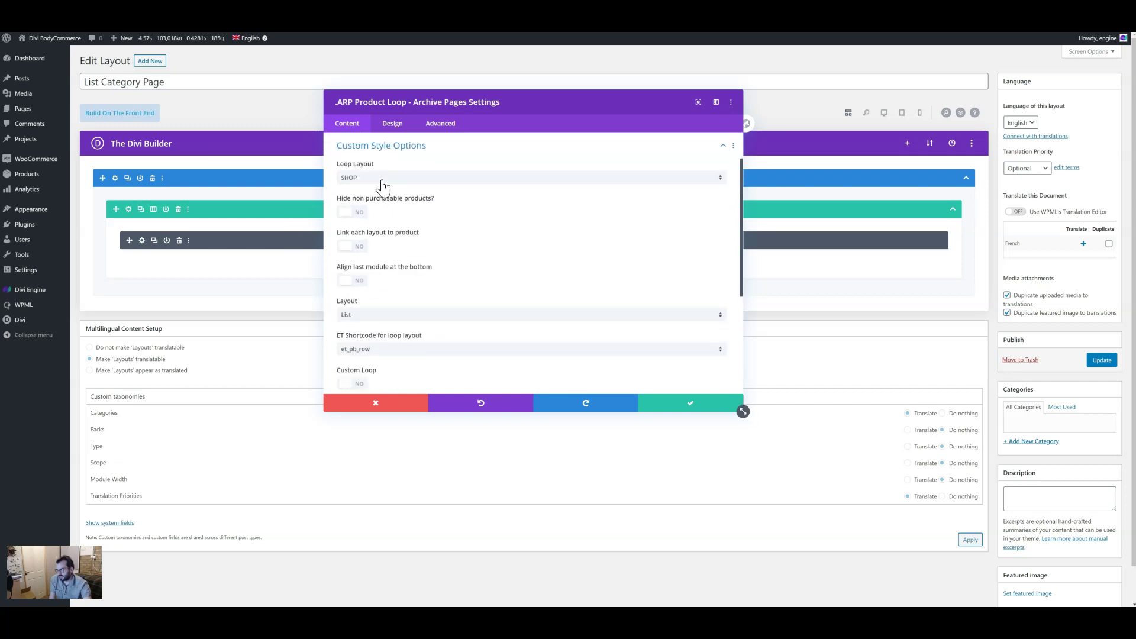
click(364, 179)
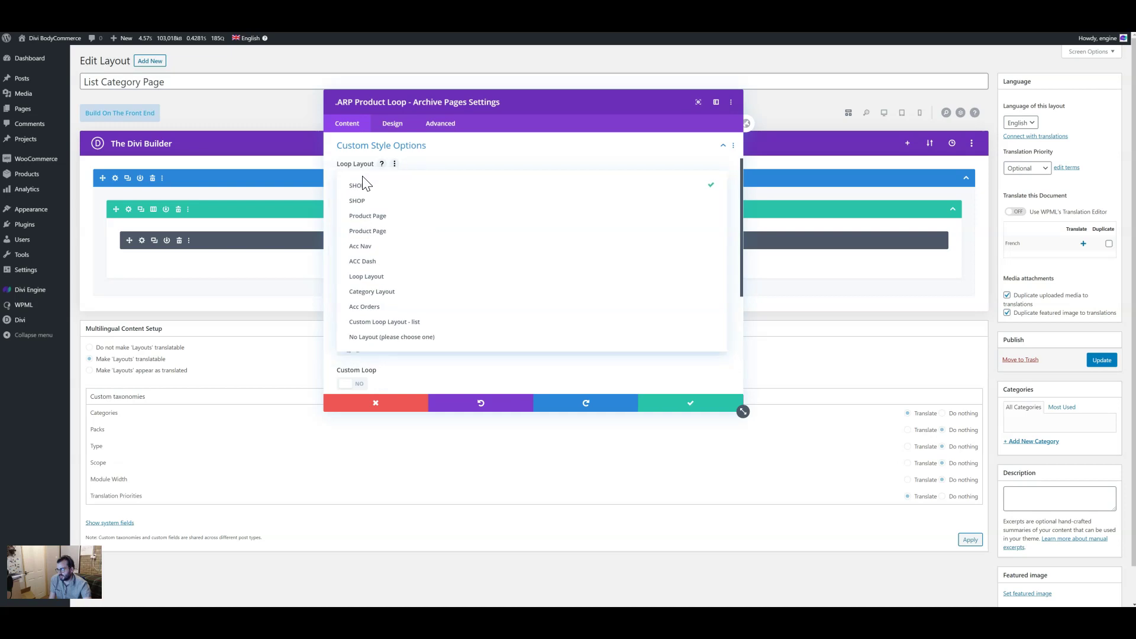
click(413, 323)
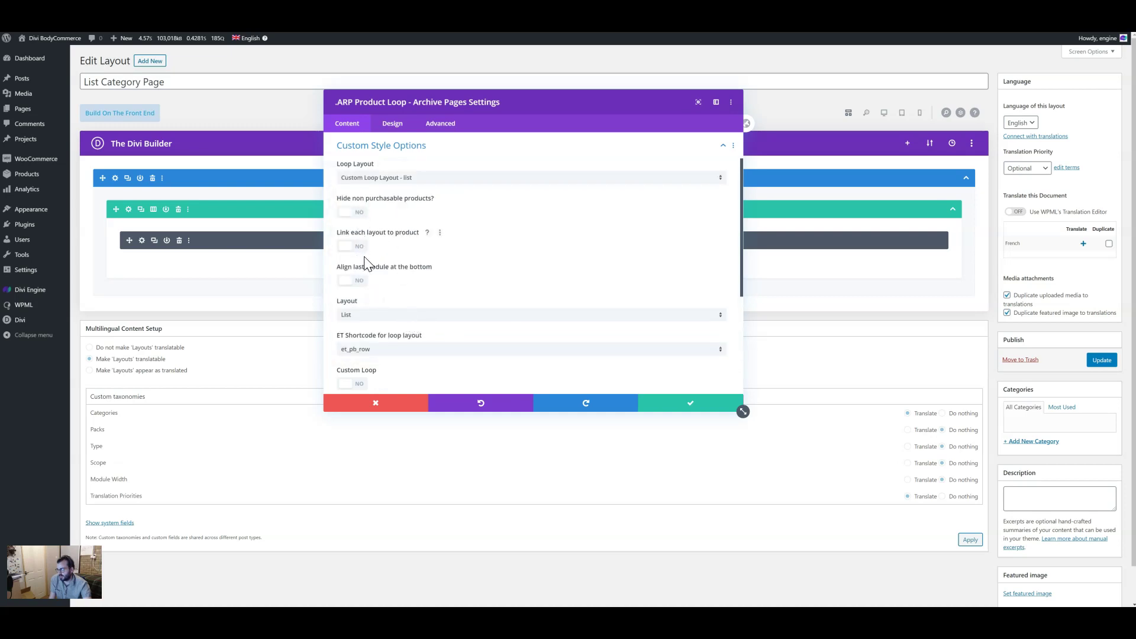
scroll(364, 278, down, 1)
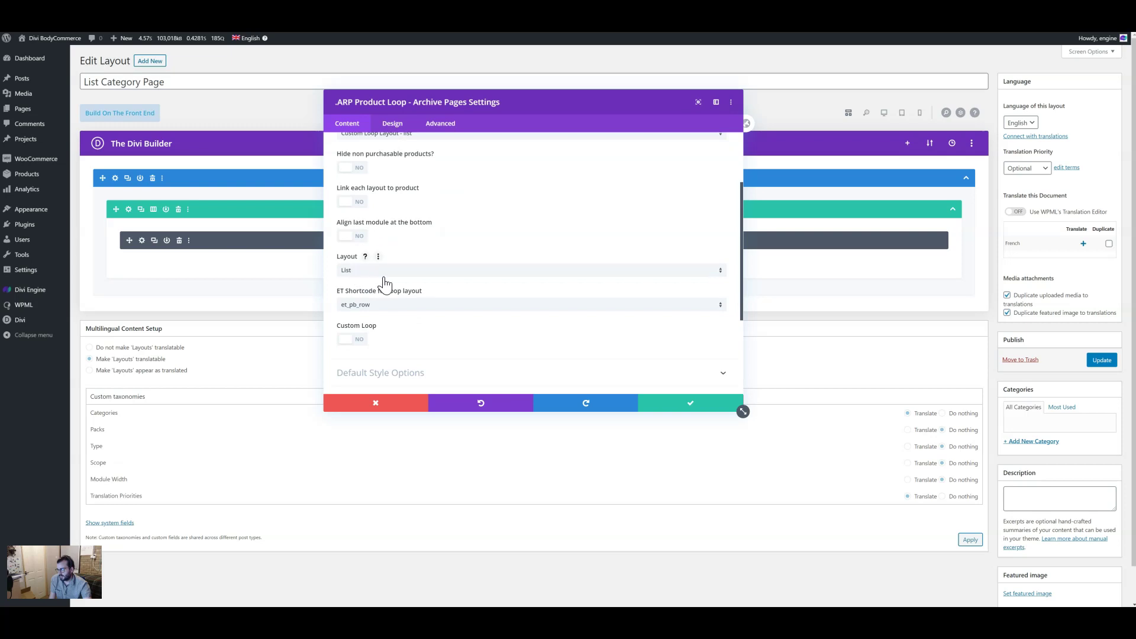
scroll(379, 284, down, 2)
click(670, 407)
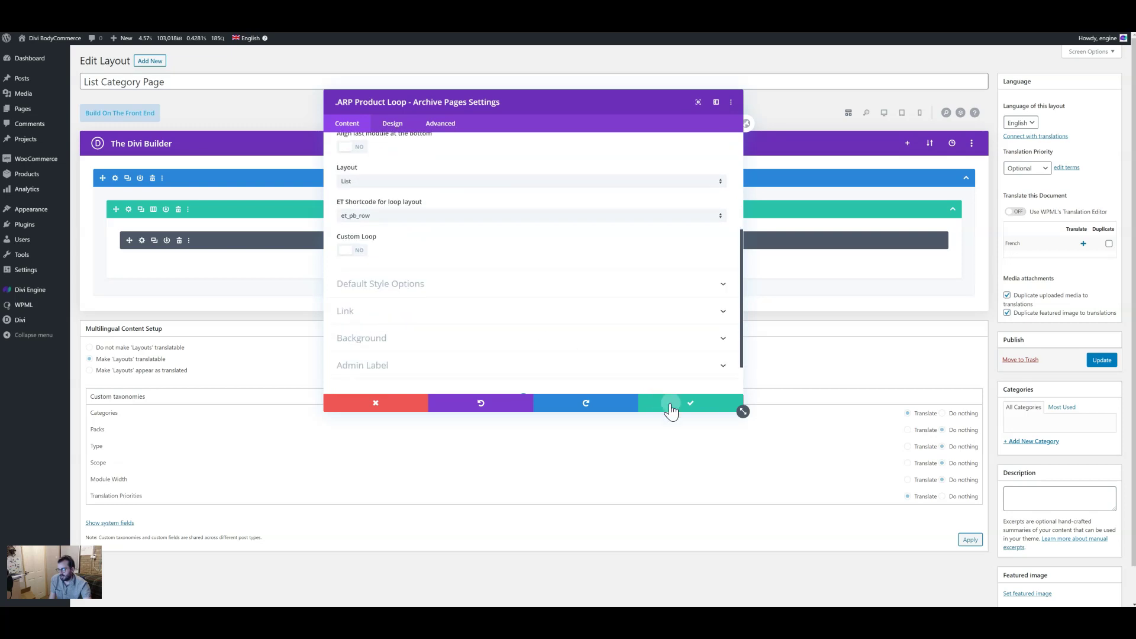
click(1089, 361)
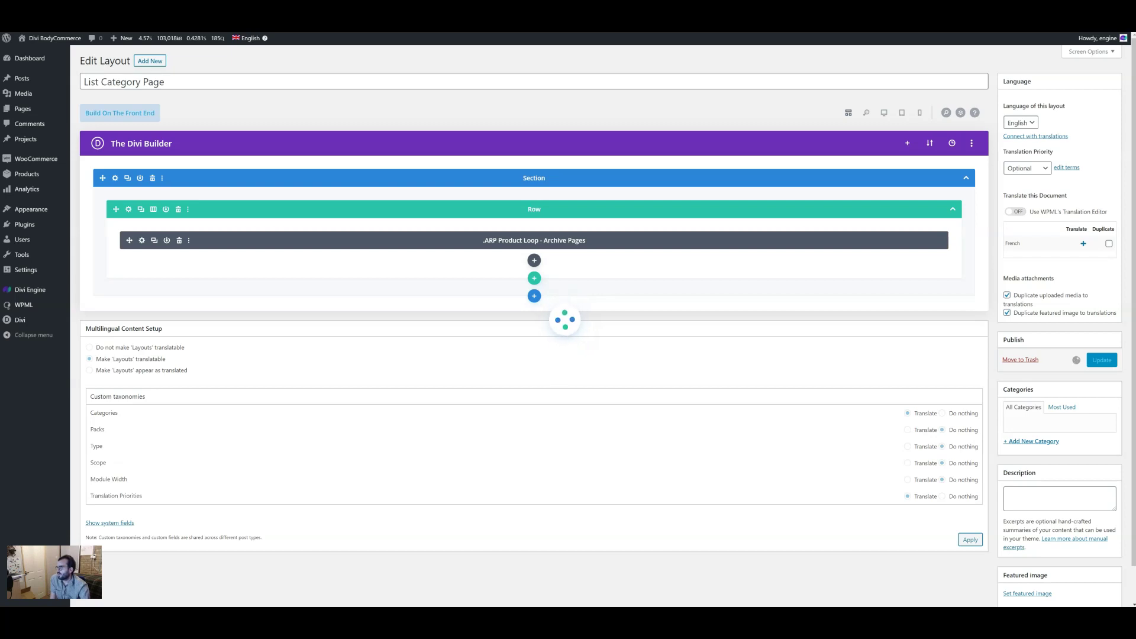
key(ctrl+t)
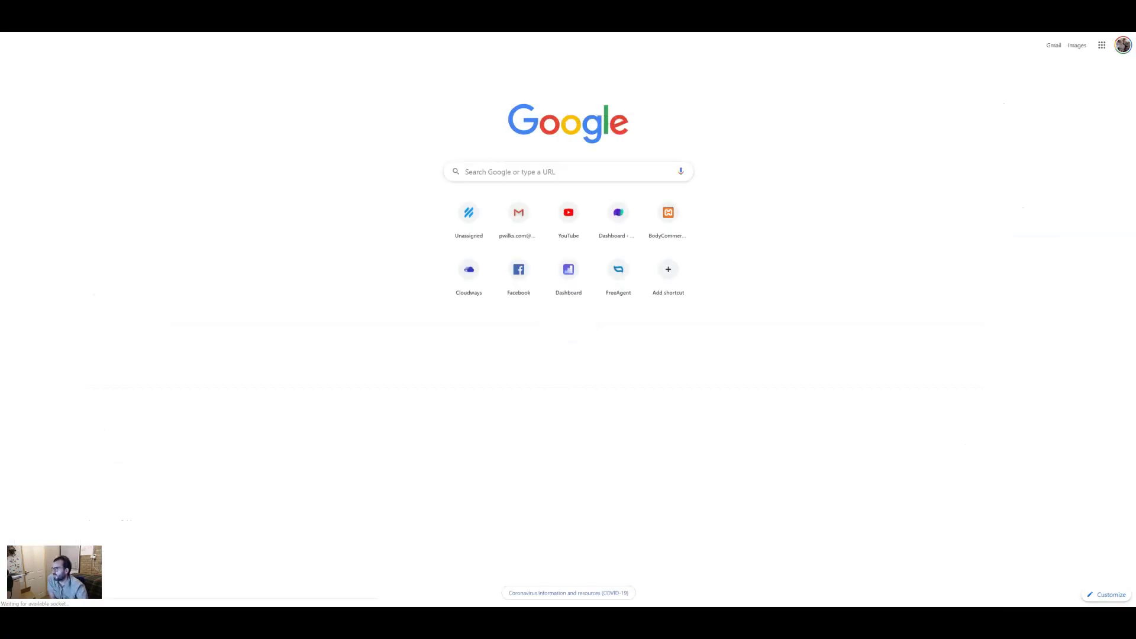
key(ctrl+w)
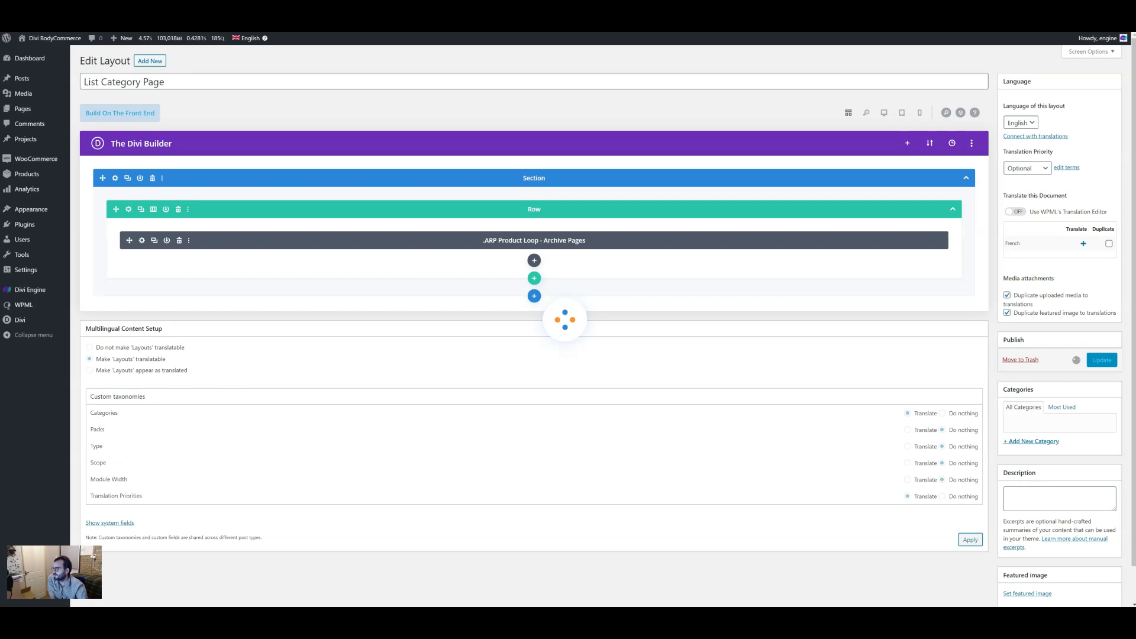
key(F5)
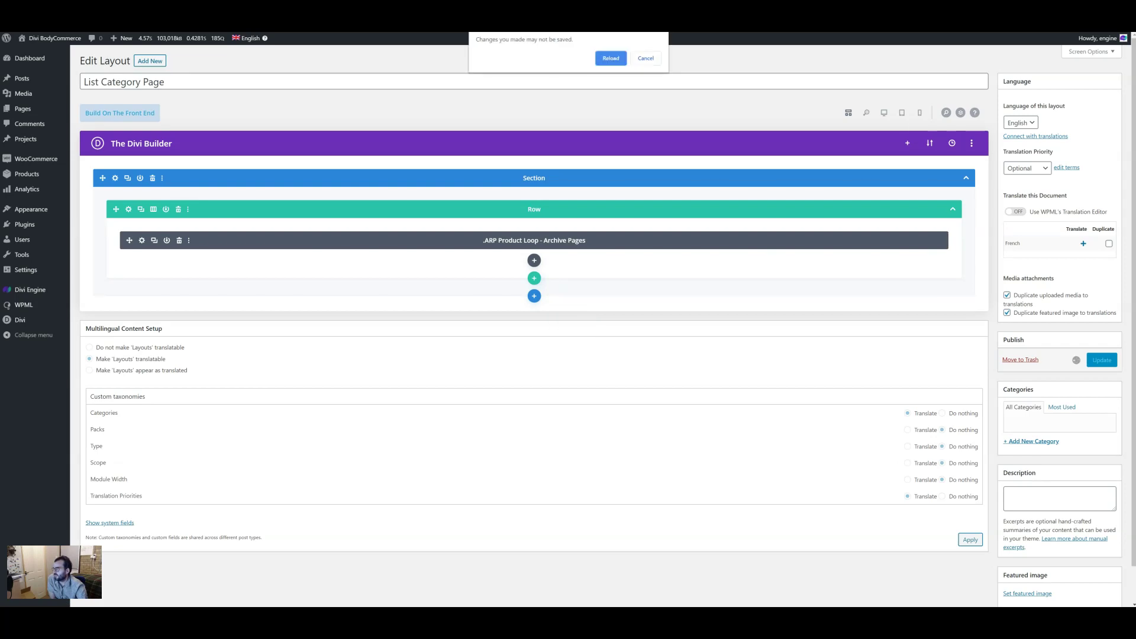
click(645, 58)
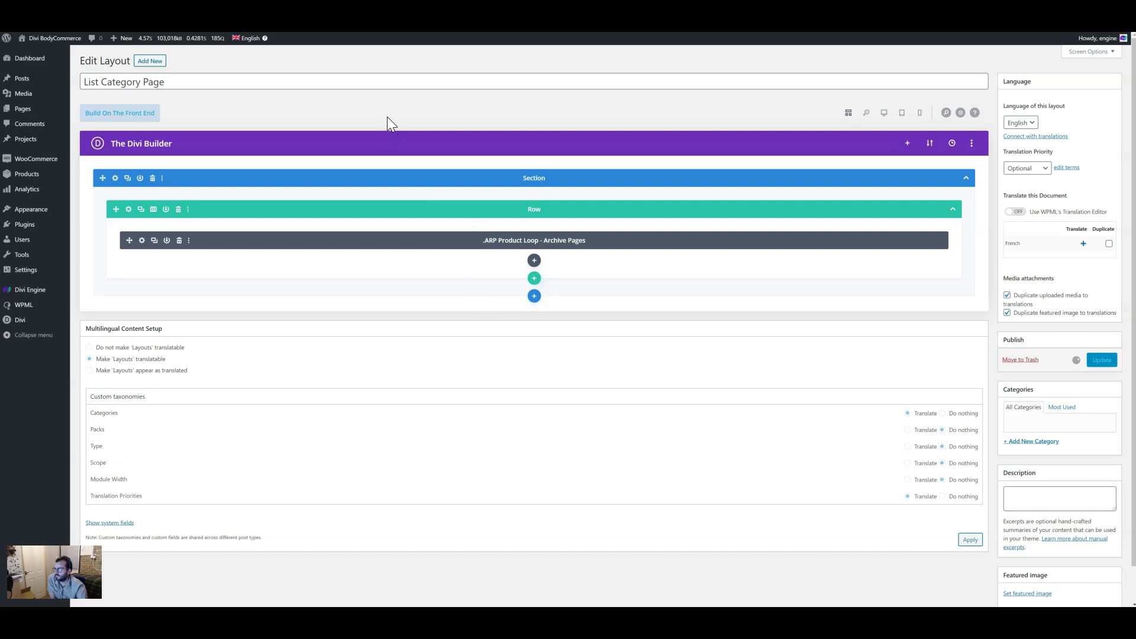
Step: Open the BodyCommerce settings for shop and category pages and view the Variation category page on the storefront
click(29, 58)
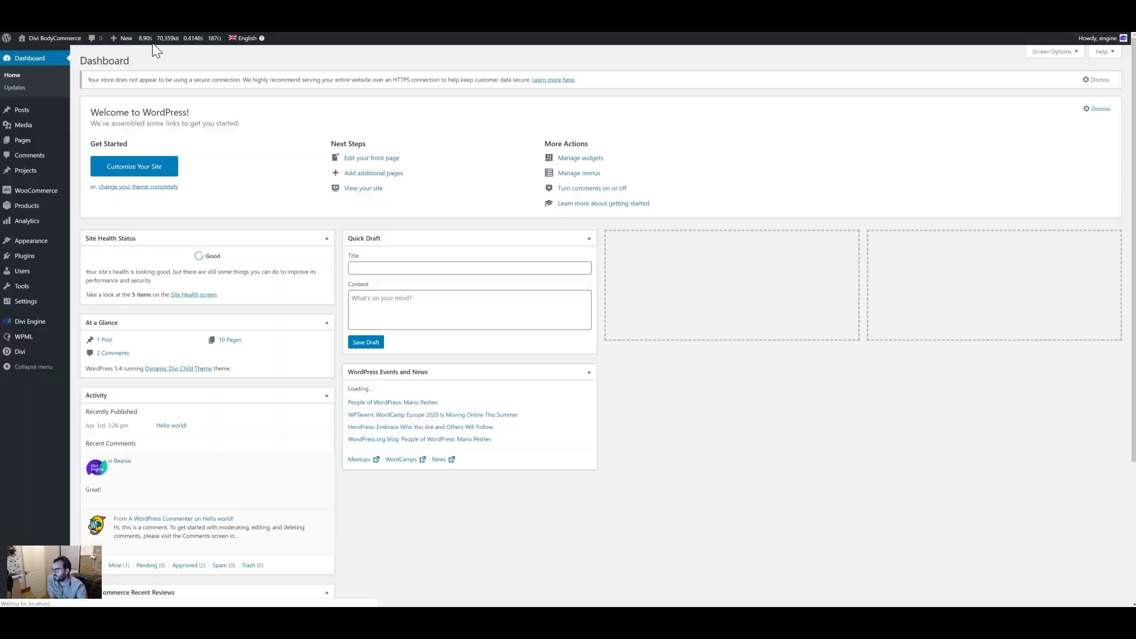
mouse_move(36, 325)
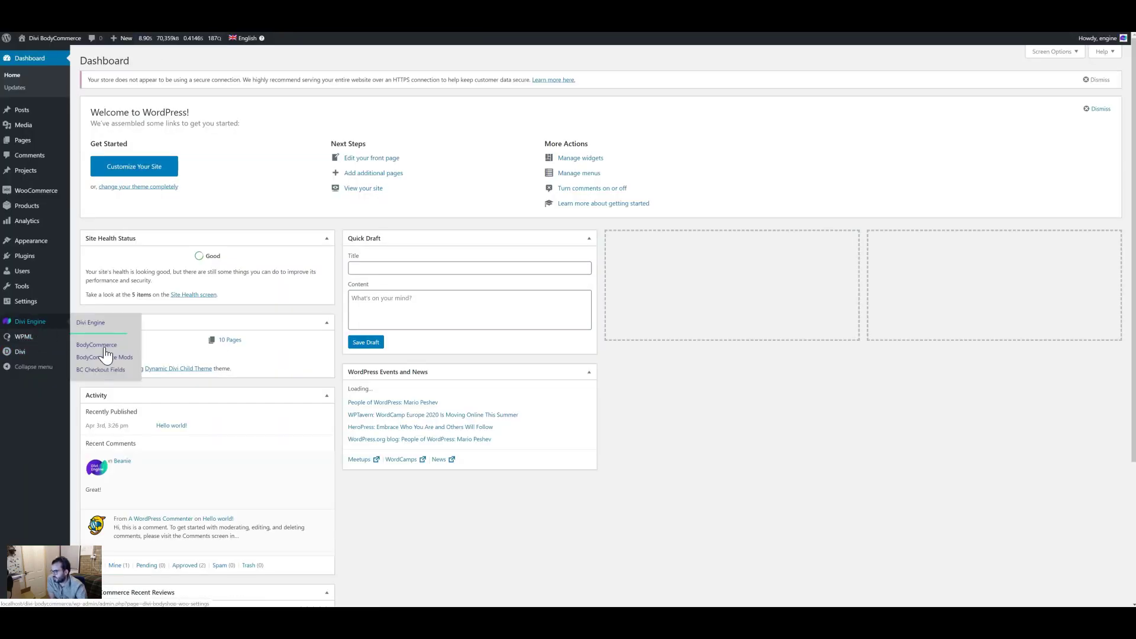
click(95, 346)
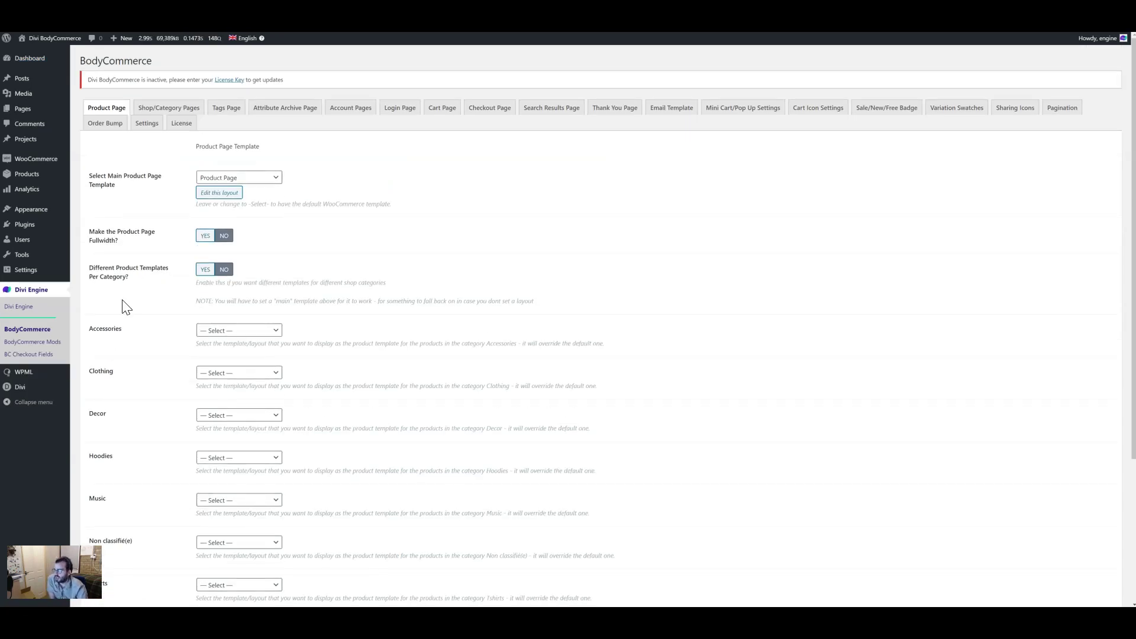
click(152, 115)
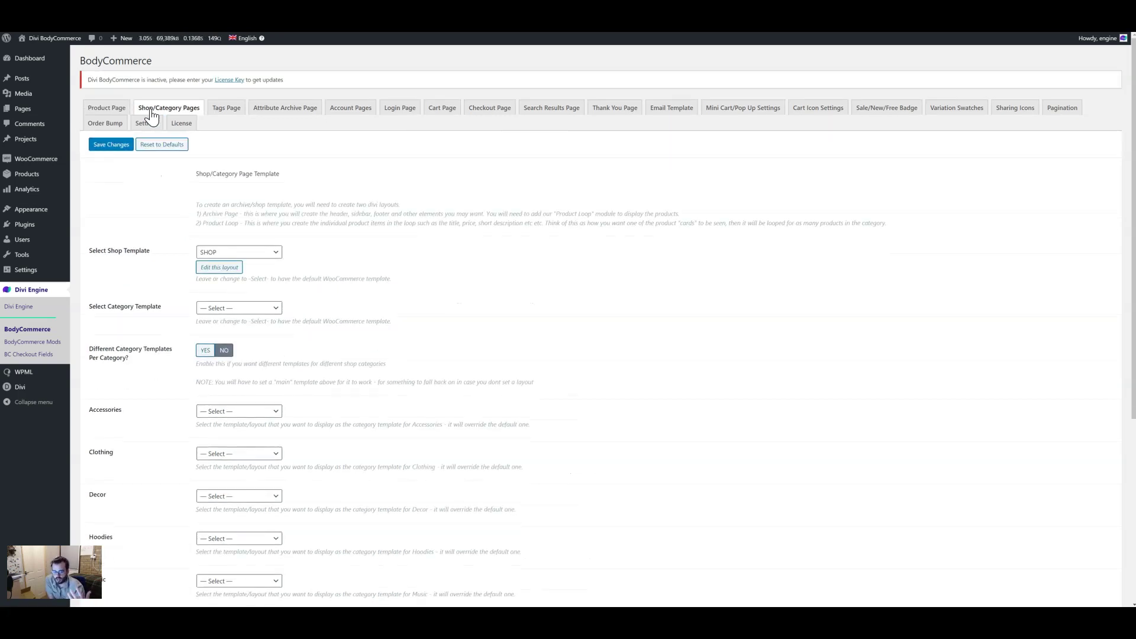
key(ctrl+Tab)
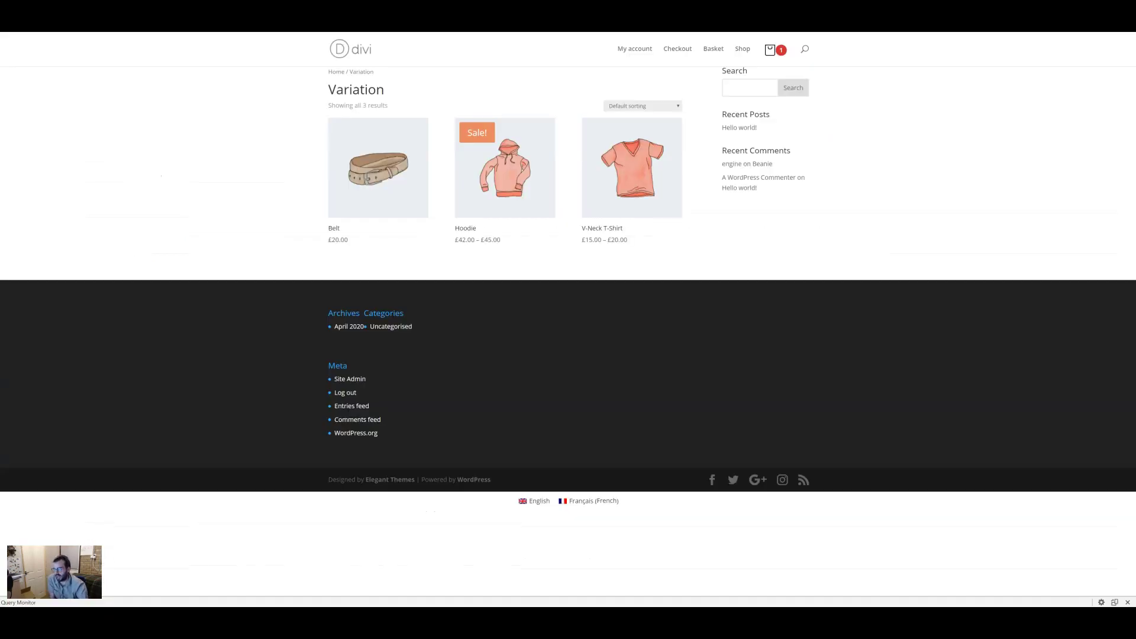
key(ctrl+shift+Tab)
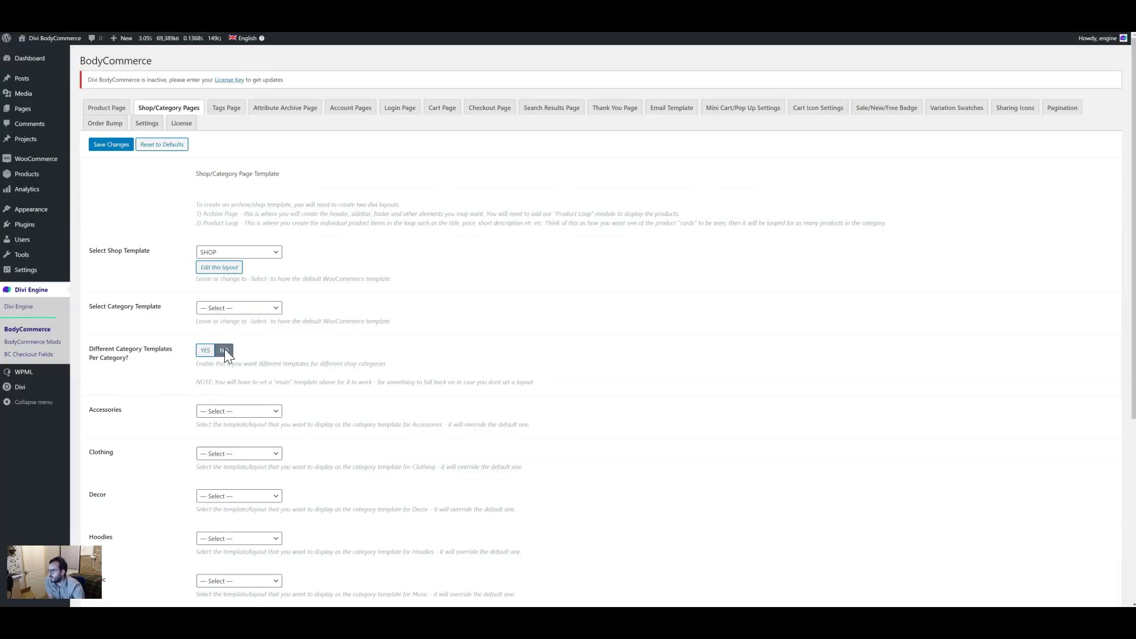
Step: Select Category Layout as the main category template in the shop and category page settings
click(220, 310)
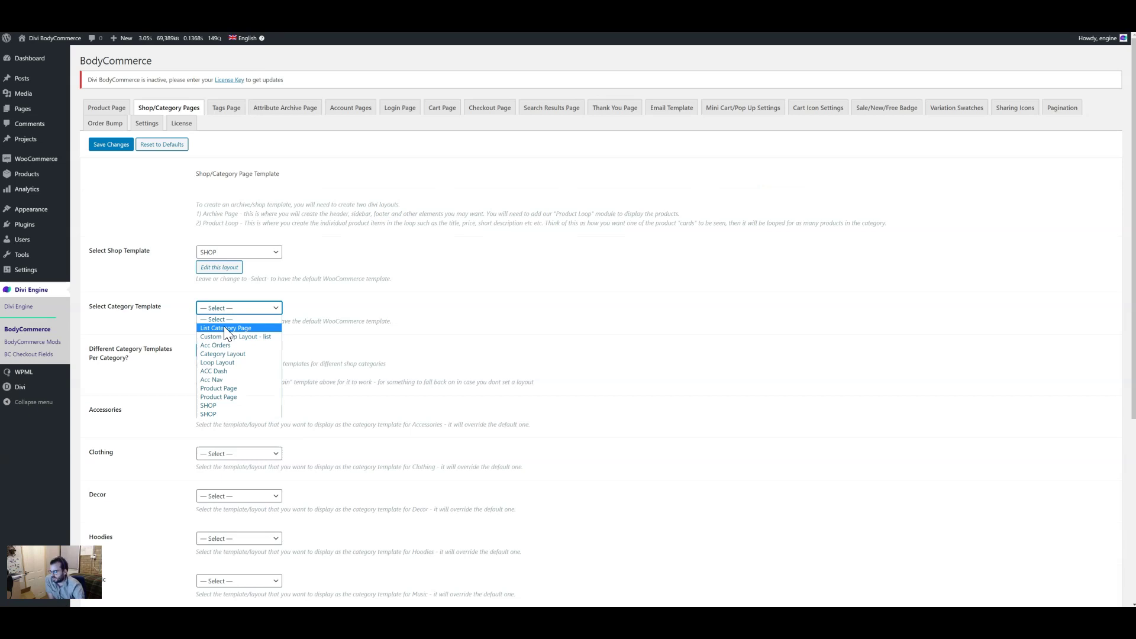
scroll(157, 385, down, 3)
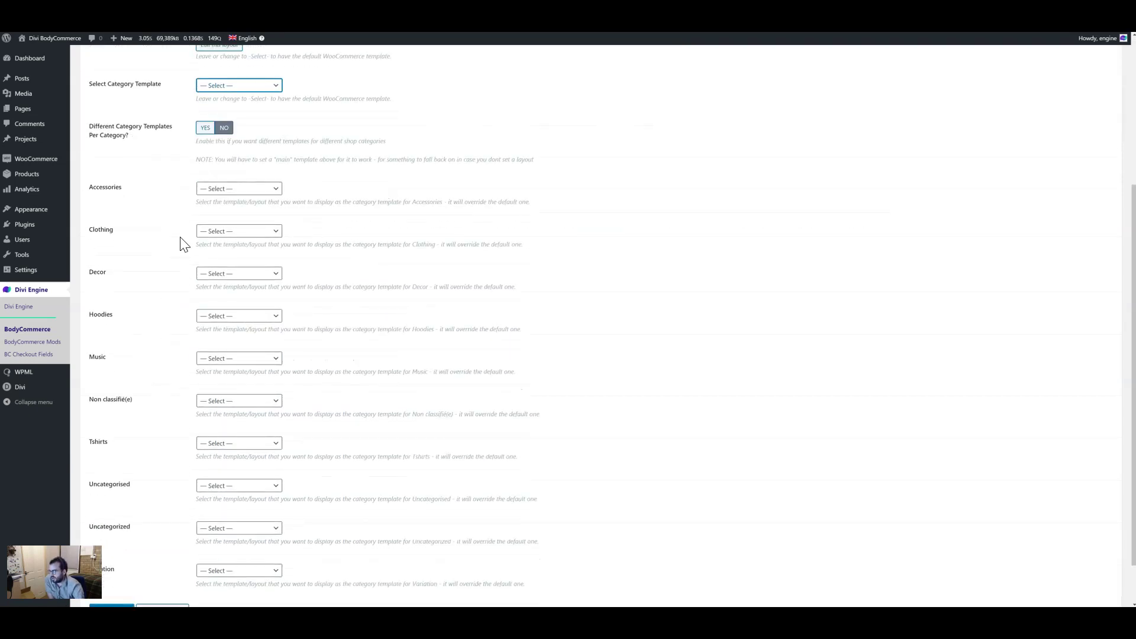
scroll(201, 260, up, 3)
click(218, 264)
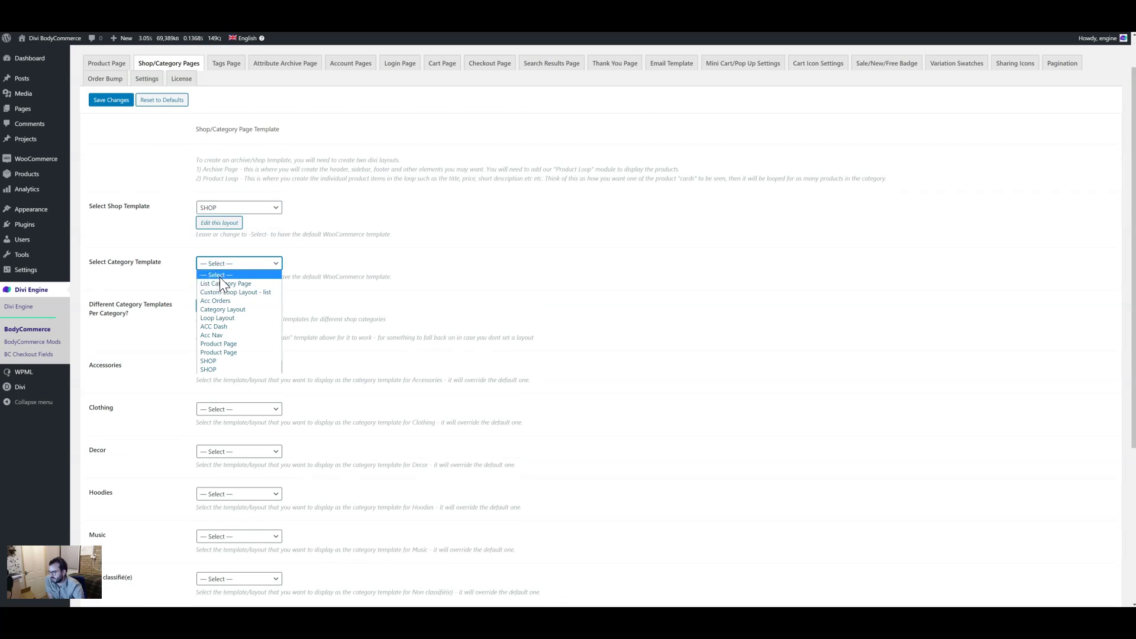
click(242, 318)
Step: Assign List Category Page as the template for the Variation category and save the changes
scroll(177, 362, down, 5)
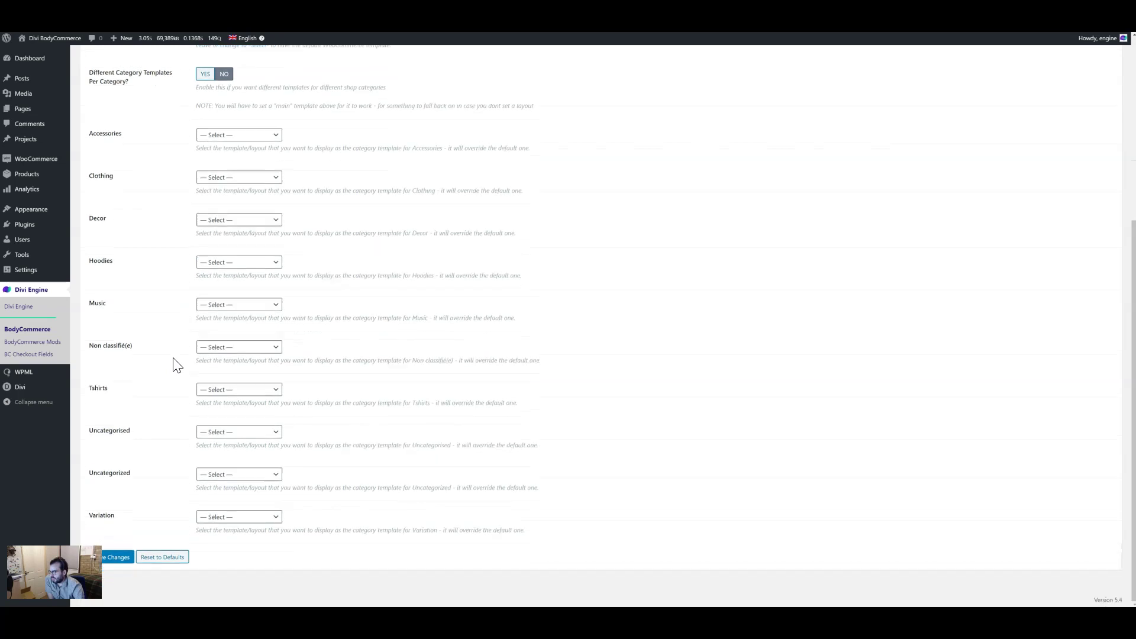
click(237, 517)
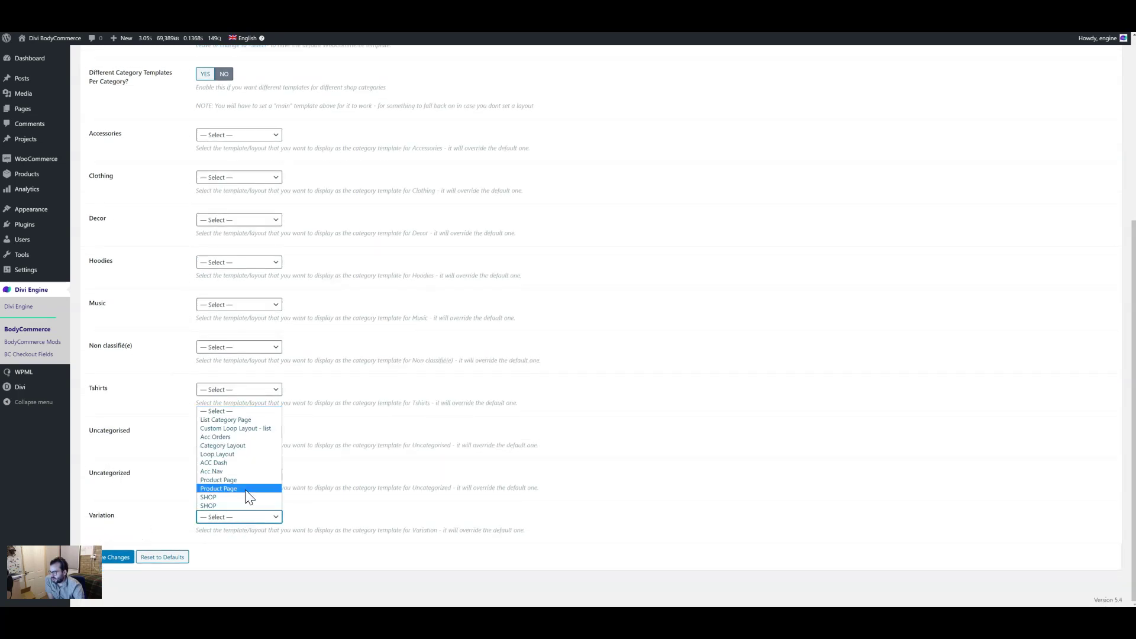
click(247, 436)
click(220, 519)
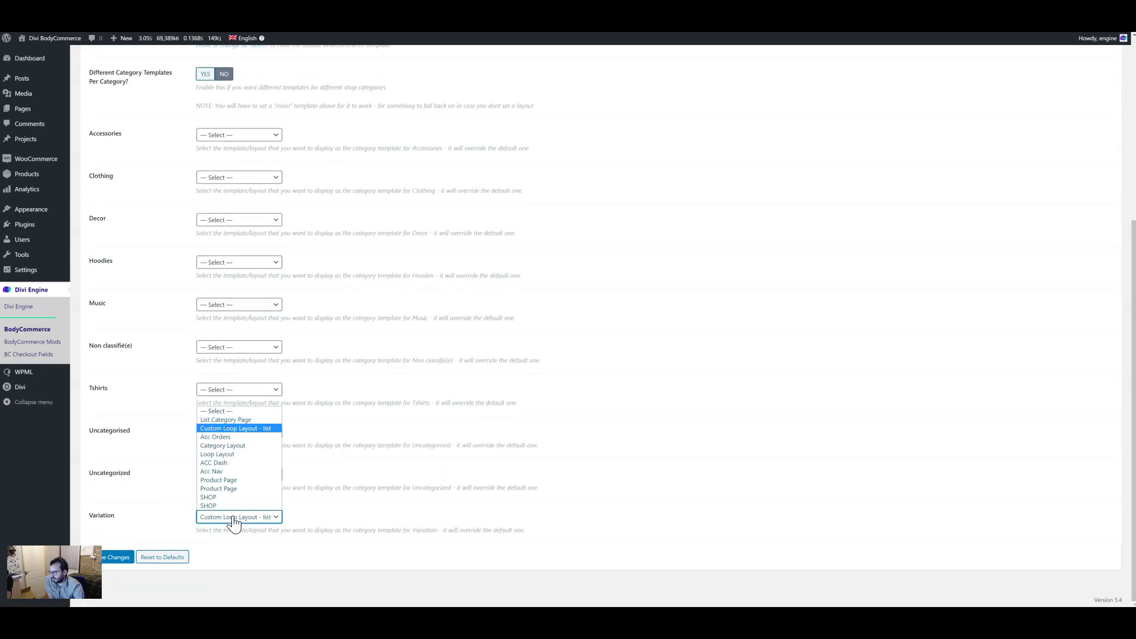
click(252, 422)
click(130, 556)
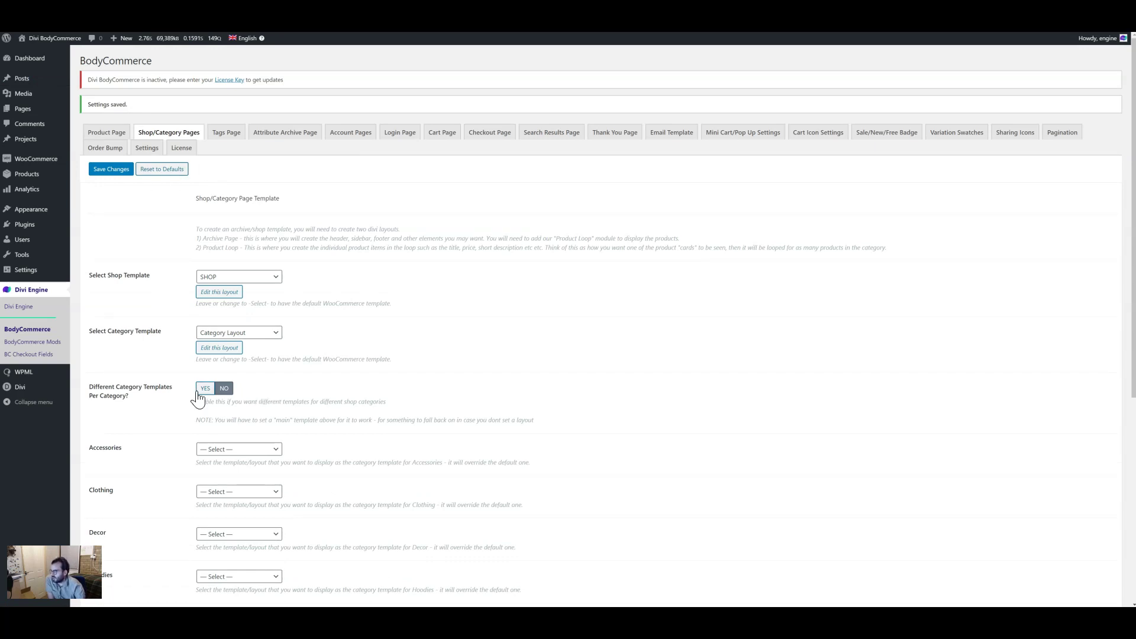
Step: Enable different category templates per category, save the settings, and reload the Variation category page on the storefront
click(205, 389)
key(ctrl+Tab)
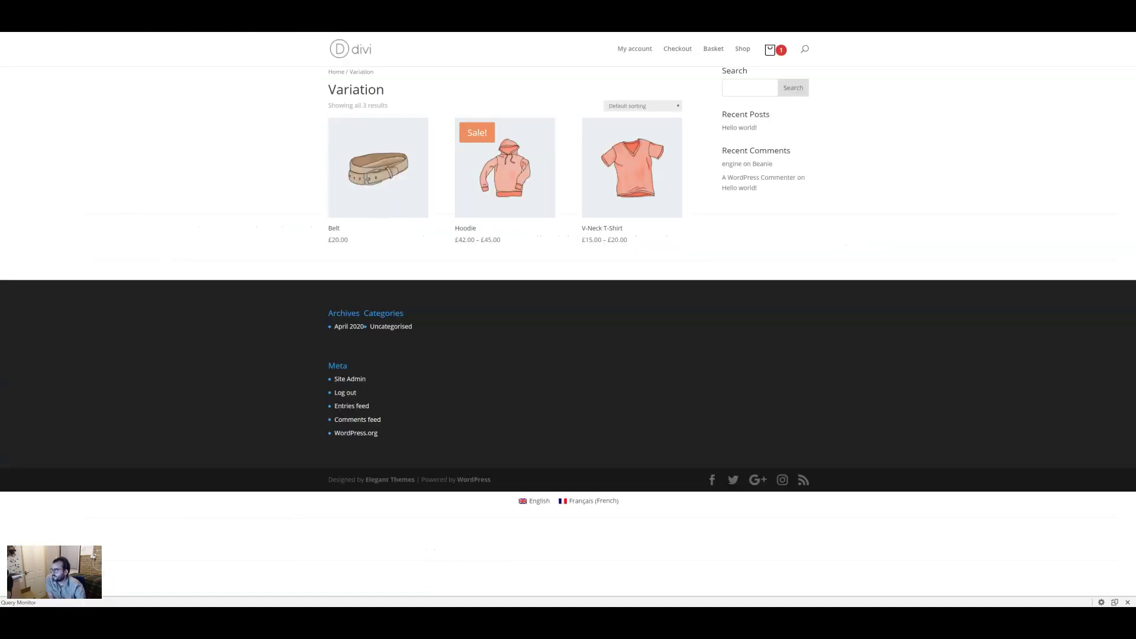
right_click(234, 123)
click(268, 148)
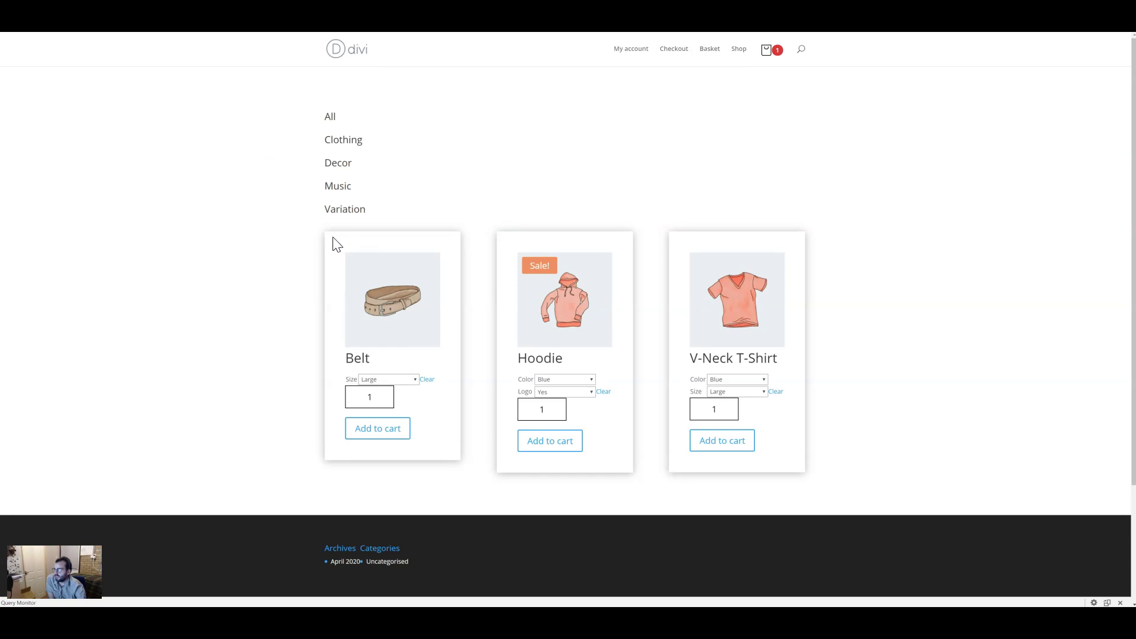
key(ctrl+Tab)
key(ctrl+Tab)
right_click(245, 149)
click(271, 175)
key(ctrl+Tab)
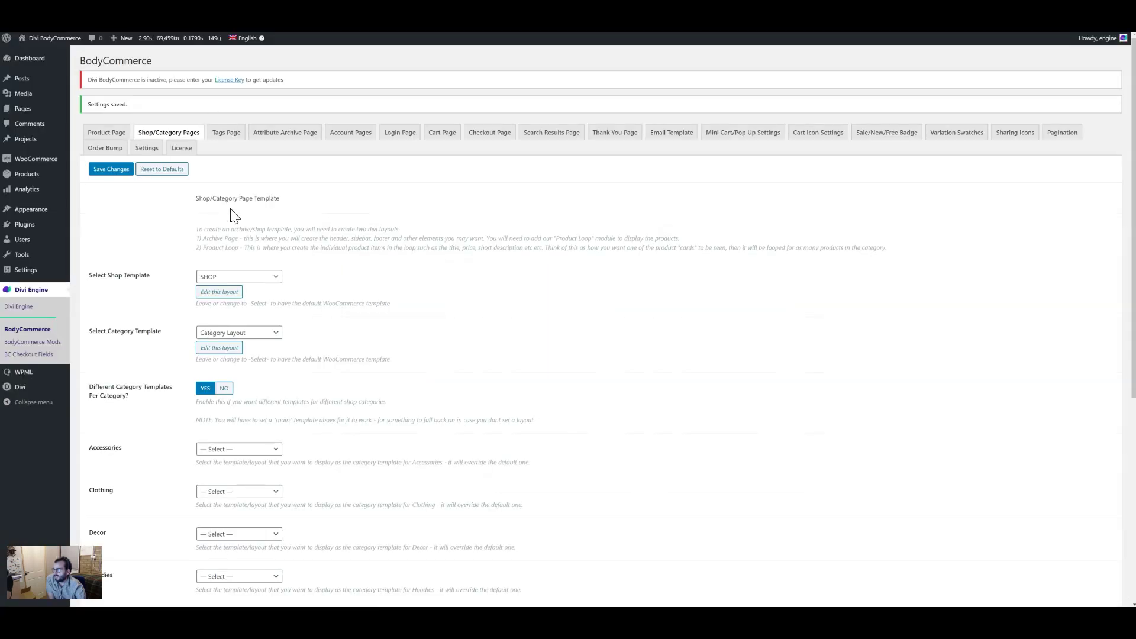
key(ctrl+Tab)
key(F5)
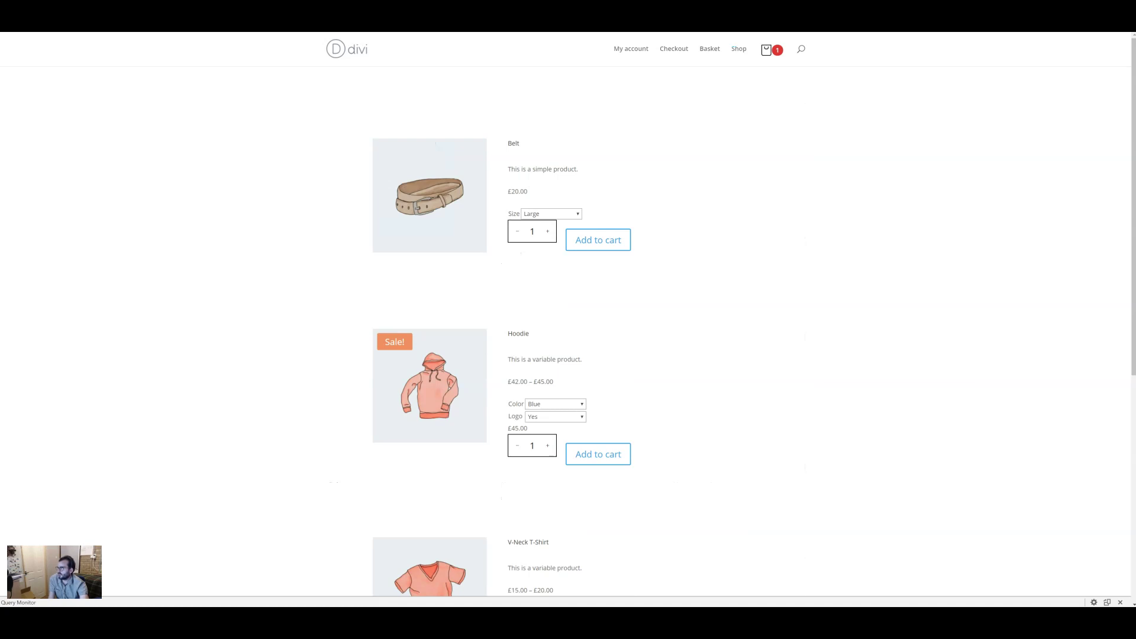
Step: Open the Variation product category page and try out the Belt's size options and the Hoodie's quantity control
text(http://localhost/divi-bodycommerce/product-category)
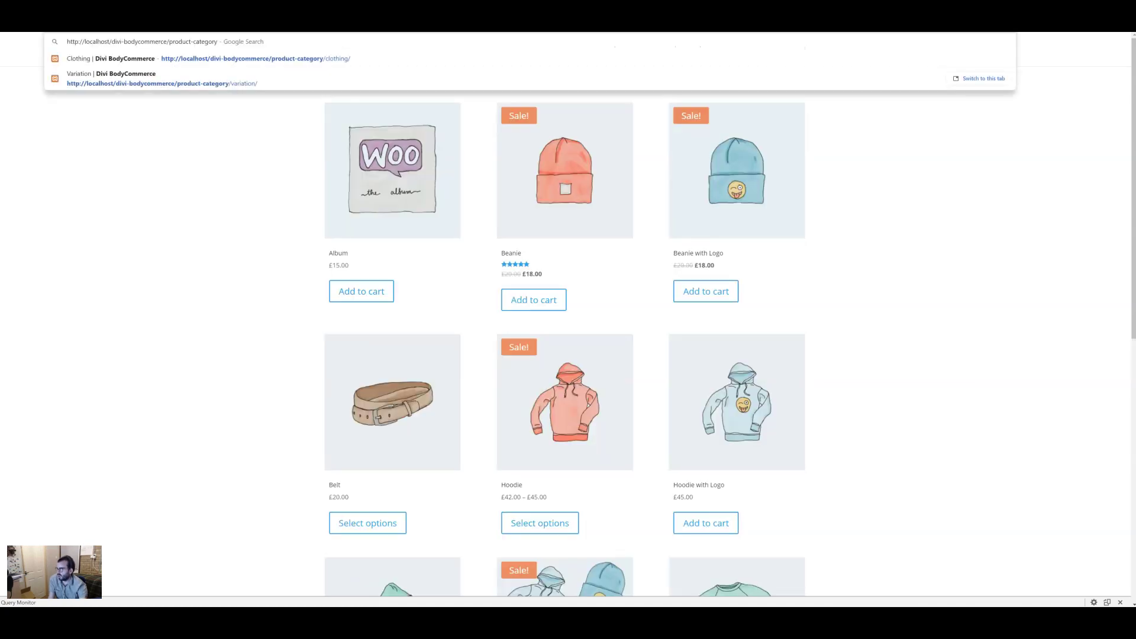
key(Return)
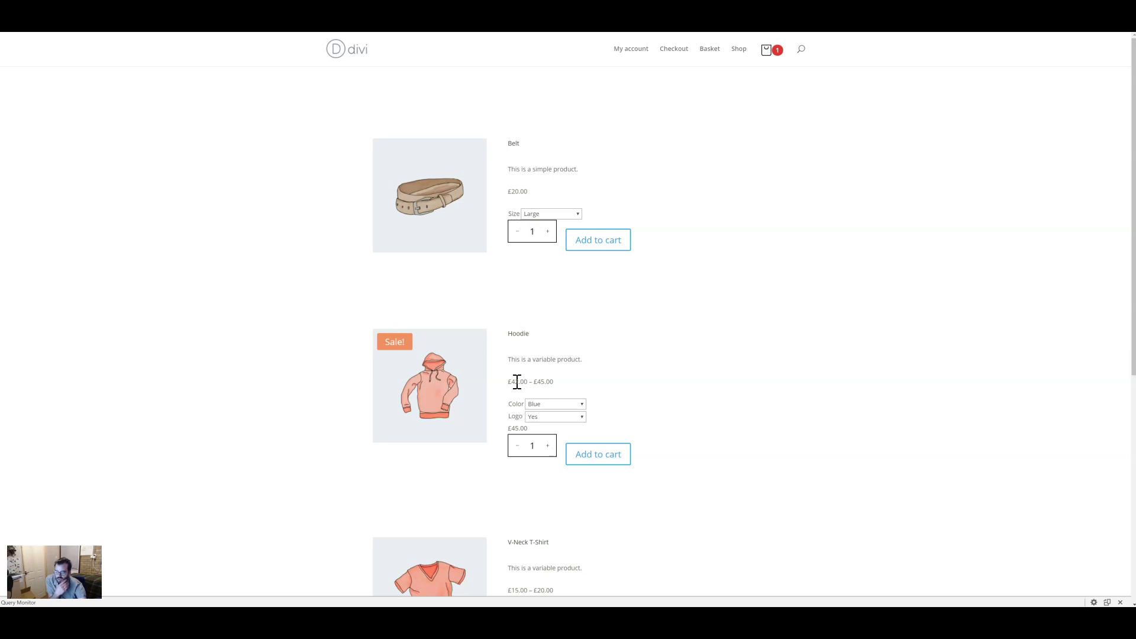
click(564, 213)
click(555, 246)
click(555, 421)
scroll(580, 477, down, 1)
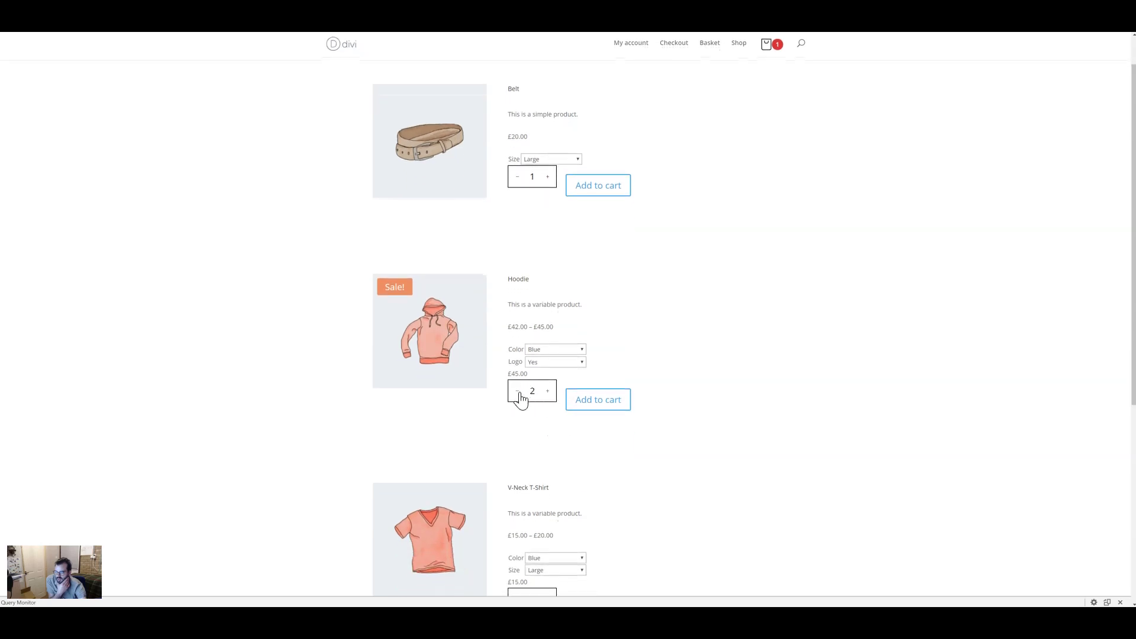
scroll(201, 260, up, 1)
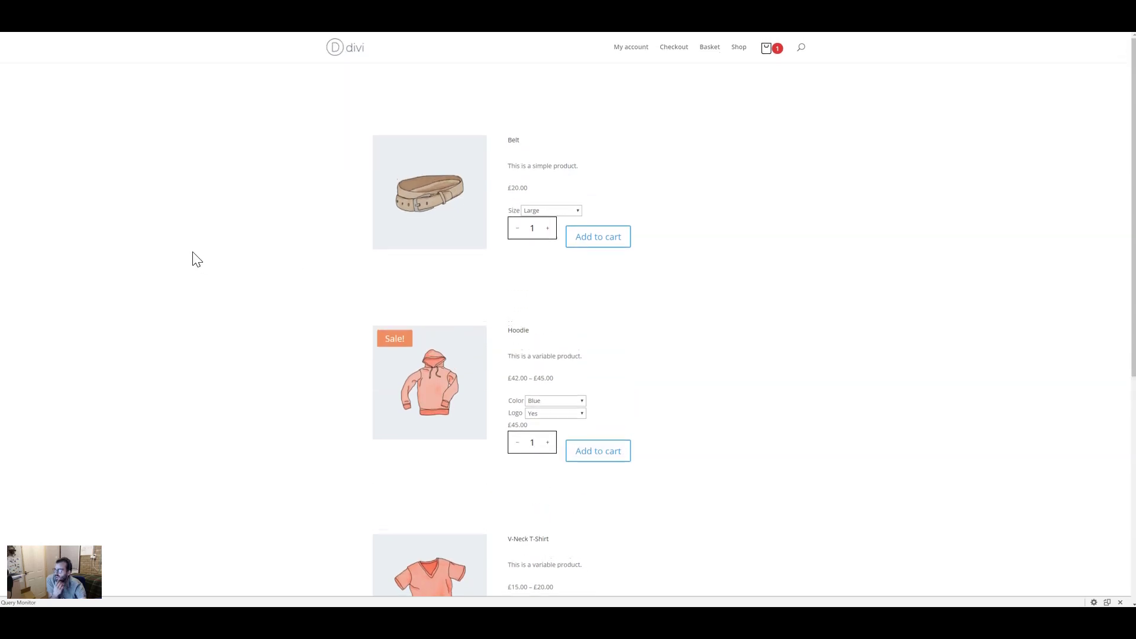
Step: Inspect the markup around the Belt product, examining its list item and the section nested inside it
right_click(367, 132)
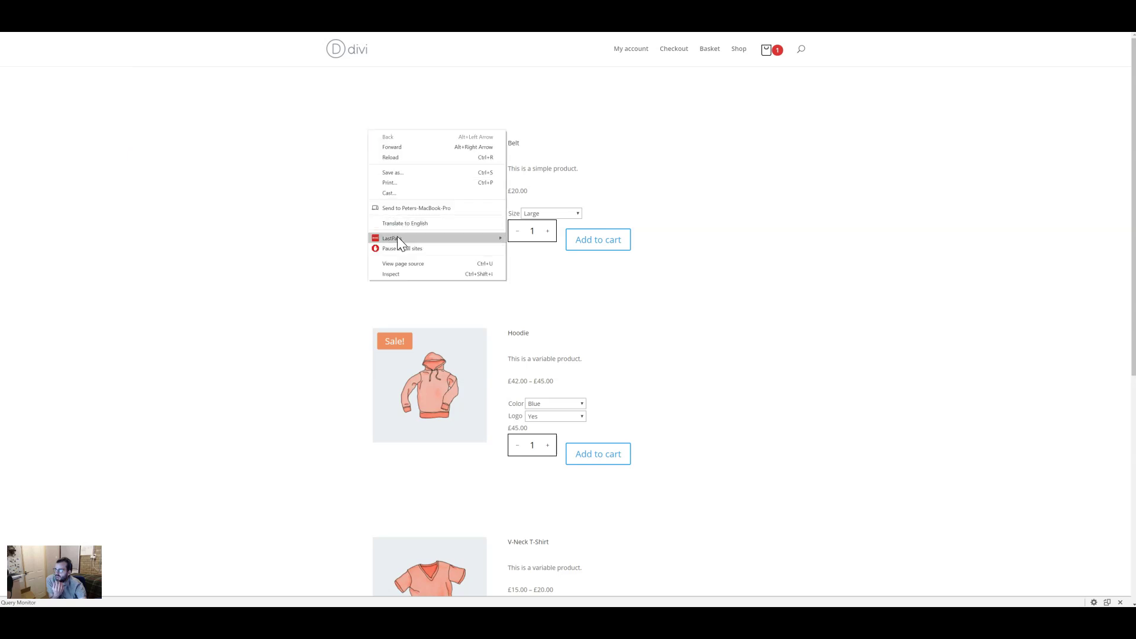
click(399, 272)
drag(533, 82, 878, 56)
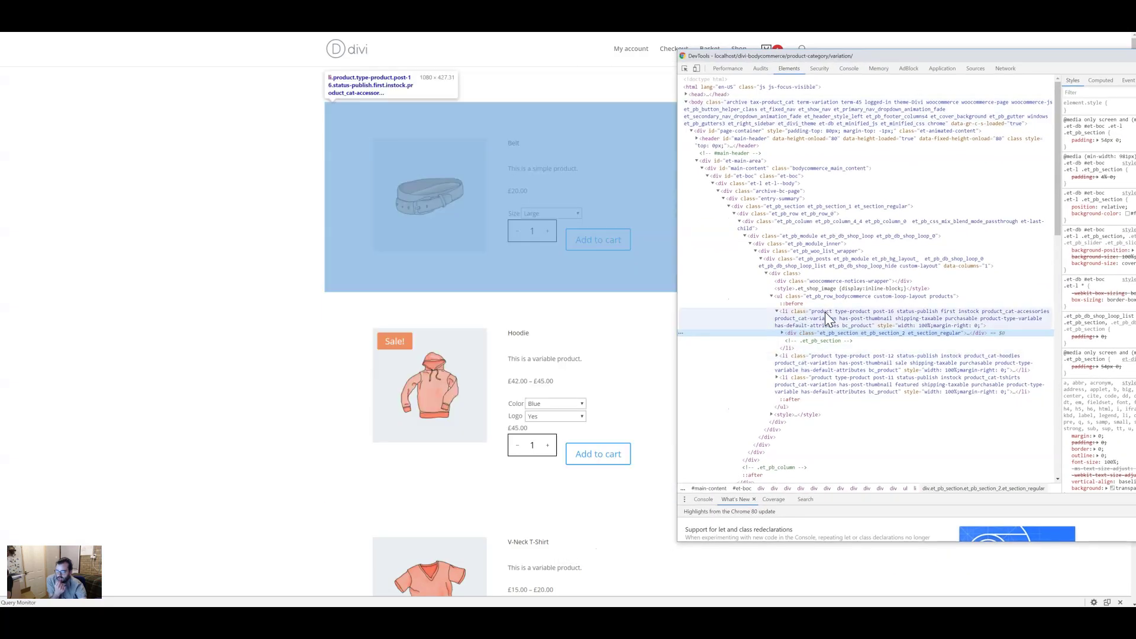
click(779, 311)
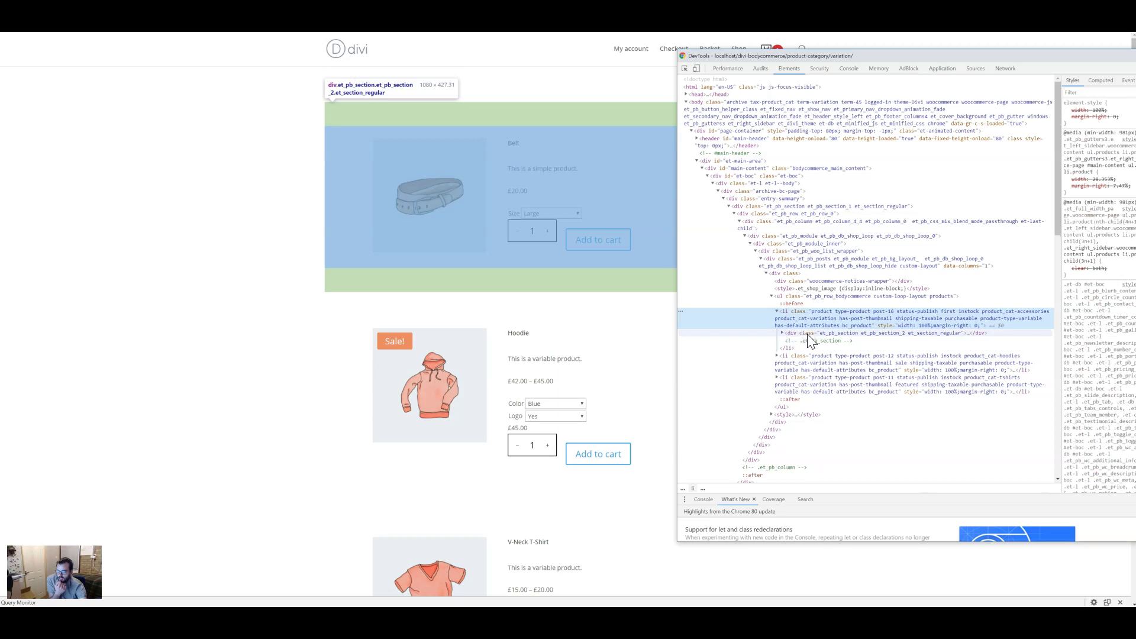
click(807, 333)
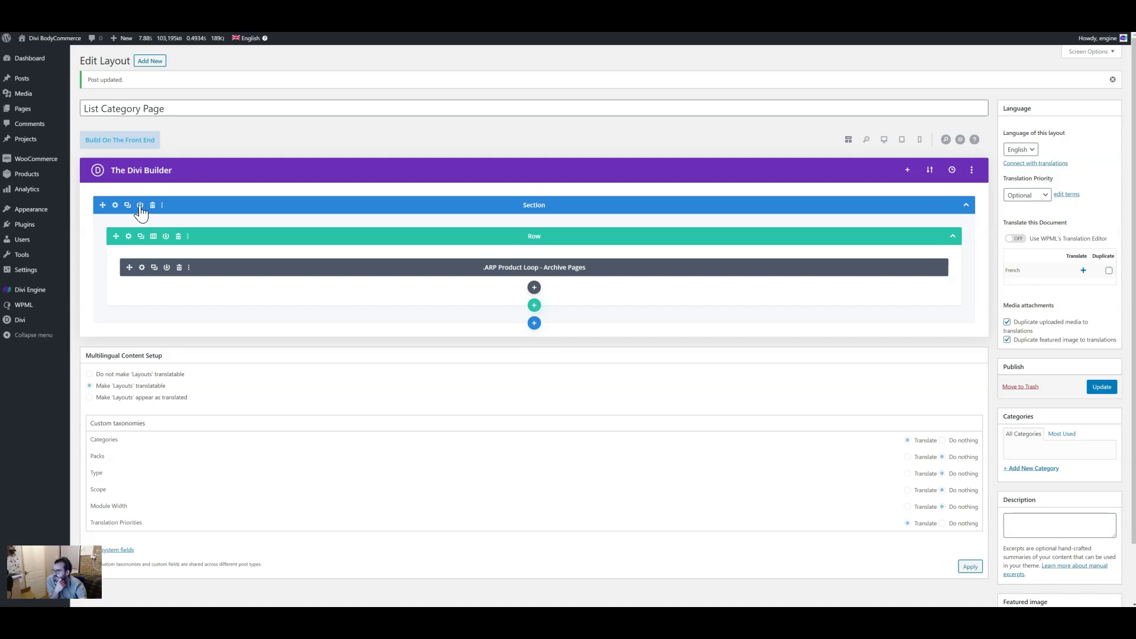
Step: Open the Custom Loop Layout - list section from the Divi Library for editing
mouse_move(36, 320)
click(113, 373)
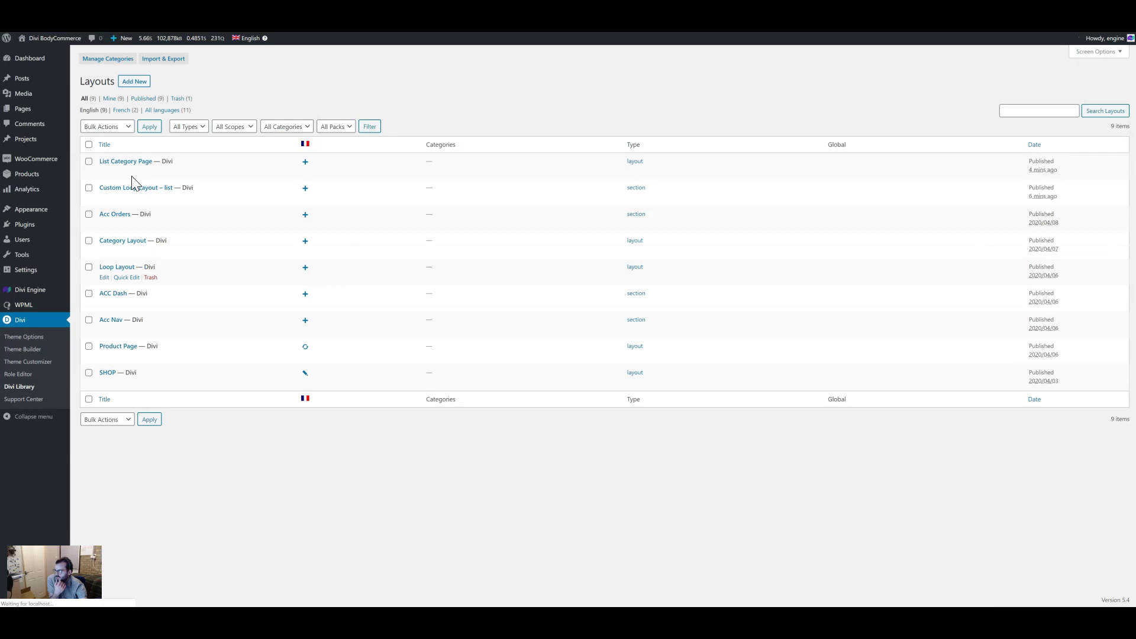
click(141, 190)
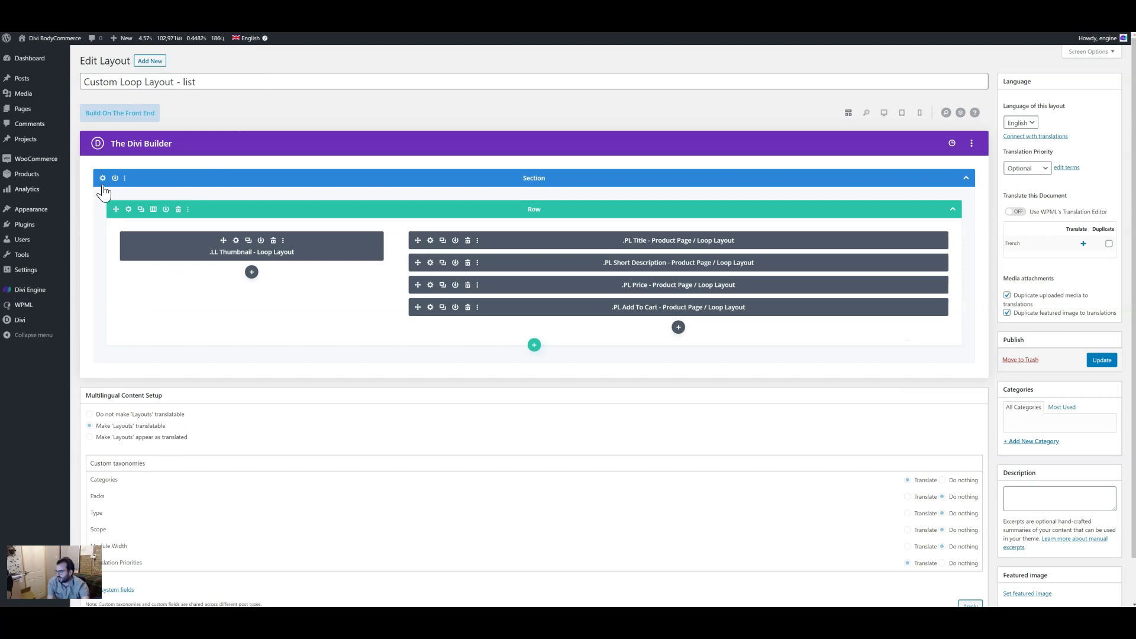
Step: Set the section's padding to 0 on all four sides and save the section settings
click(103, 177)
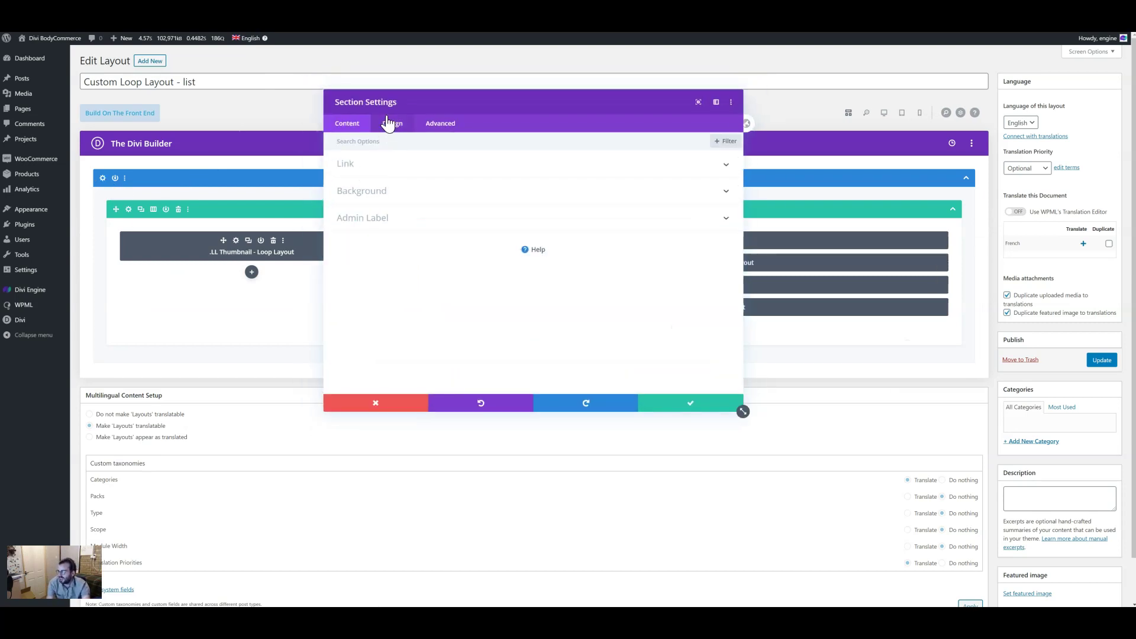
click(392, 123)
click(372, 247)
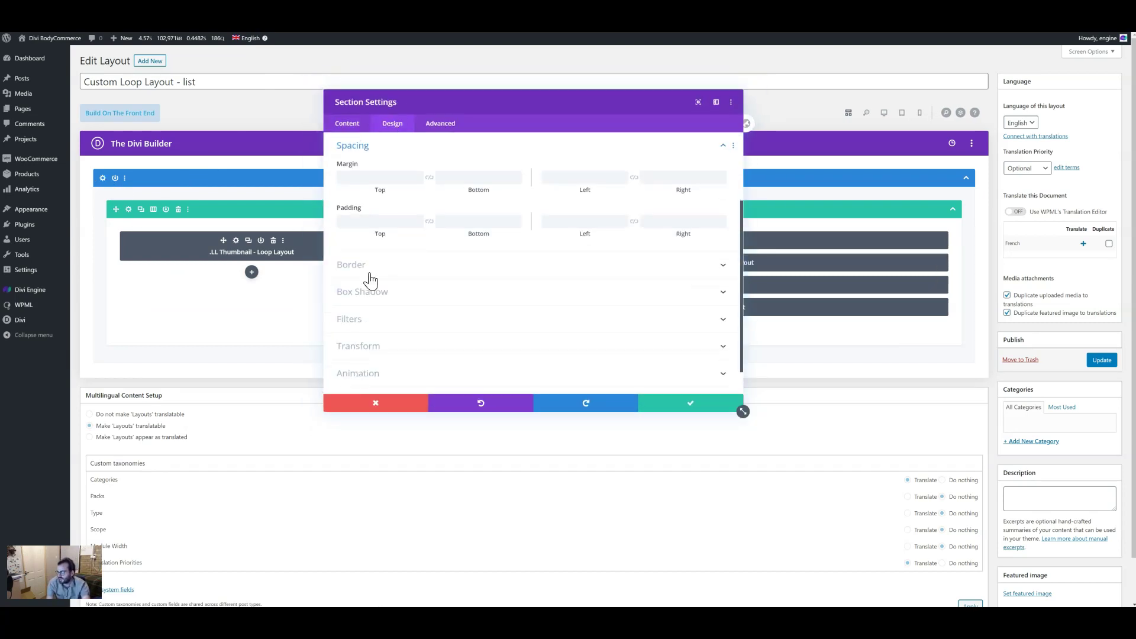
text(0)
click(499, 222)
text(0)
click(583, 222)
text(0)
click(672, 222)
text(0)
click(663, 407)
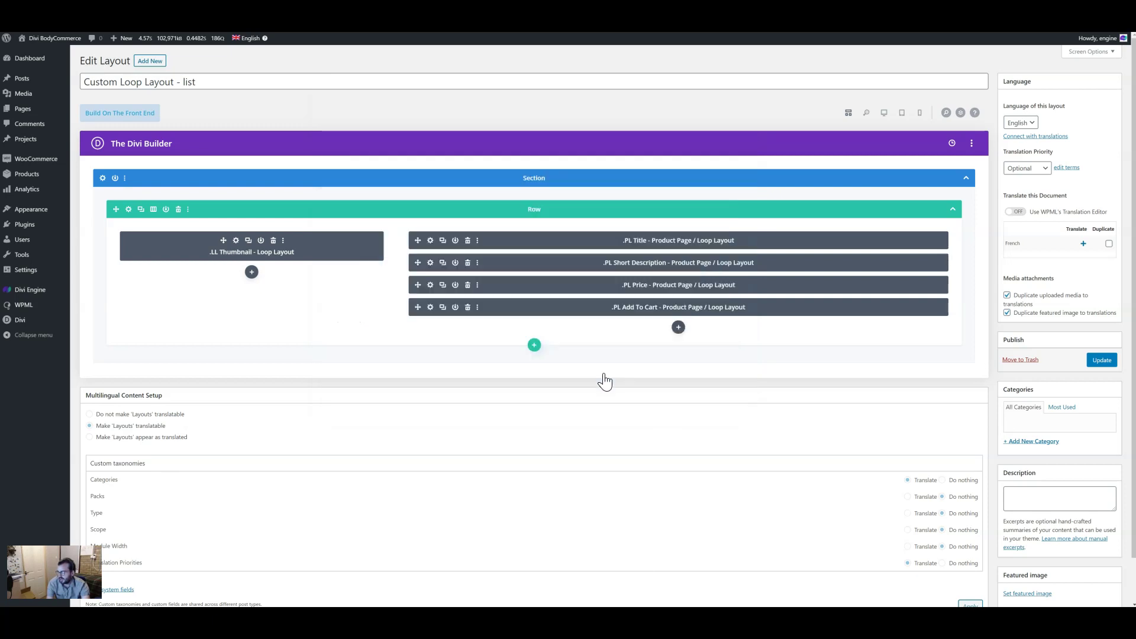
Step: Set the row's width and max width to 100%
click(128, 209)
click(392, 124)
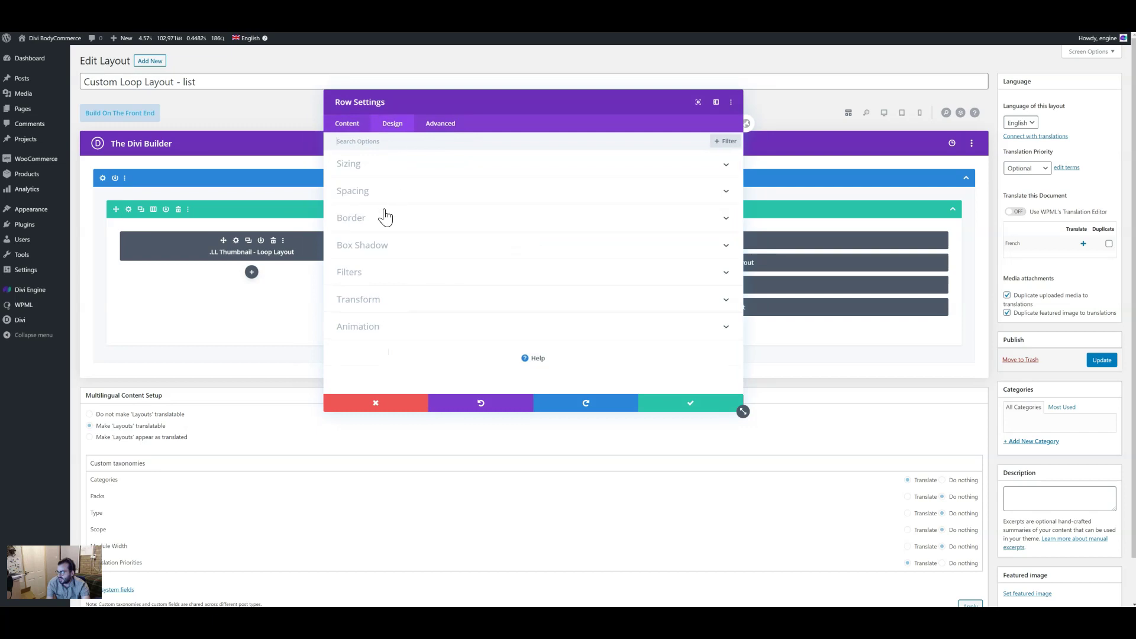
click(372, 169)
drag(534, 265, 614, 272)
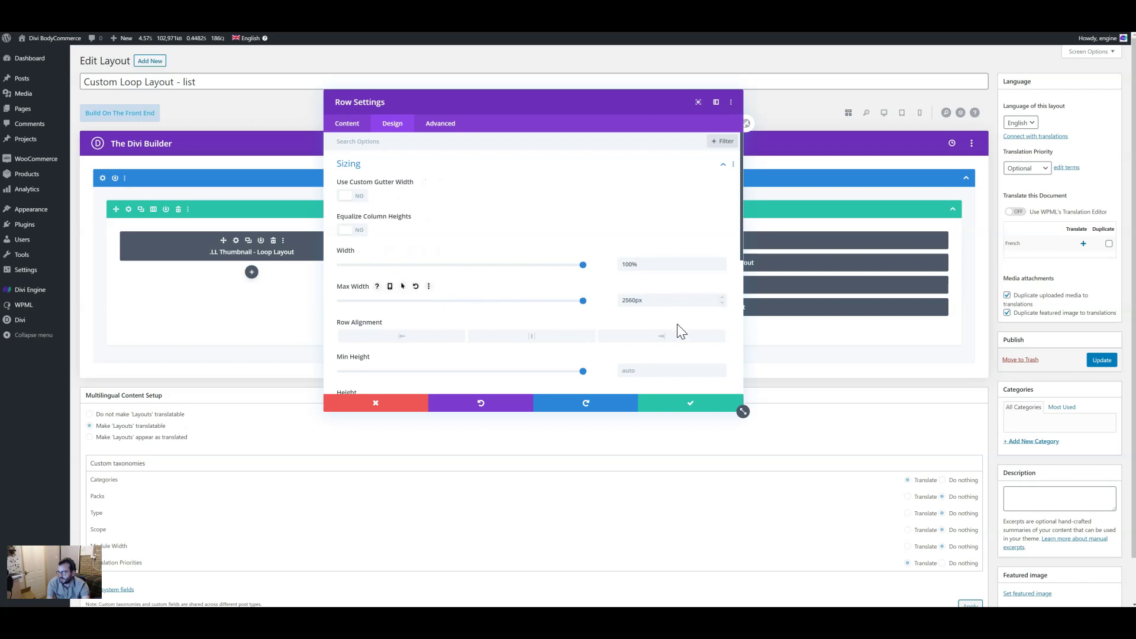
click(588, 302)
text(100)
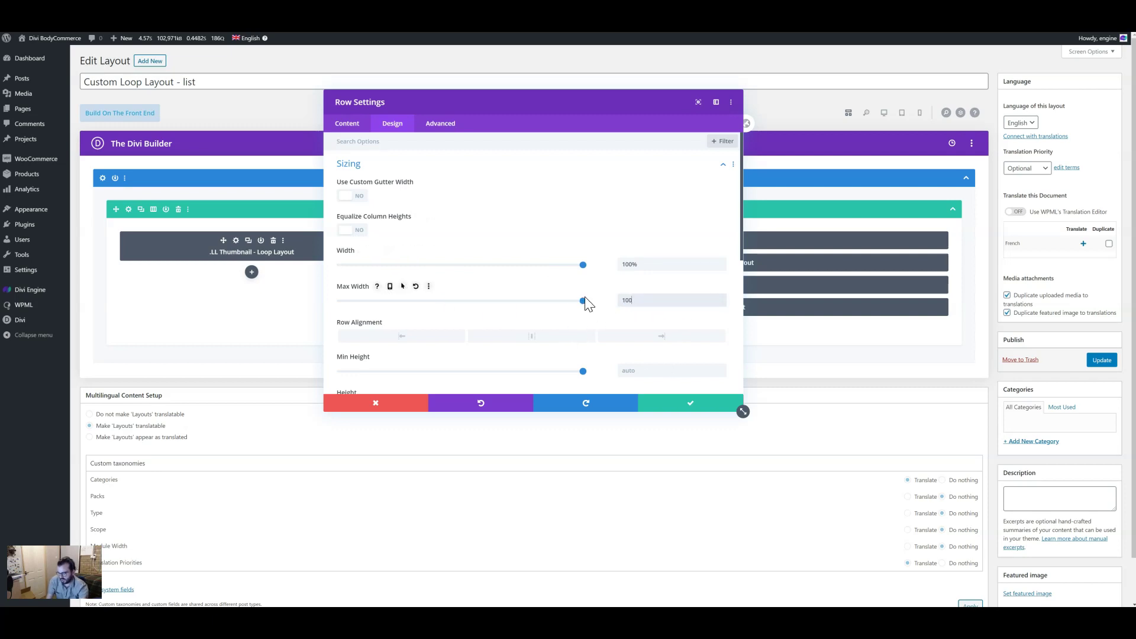
text(%)
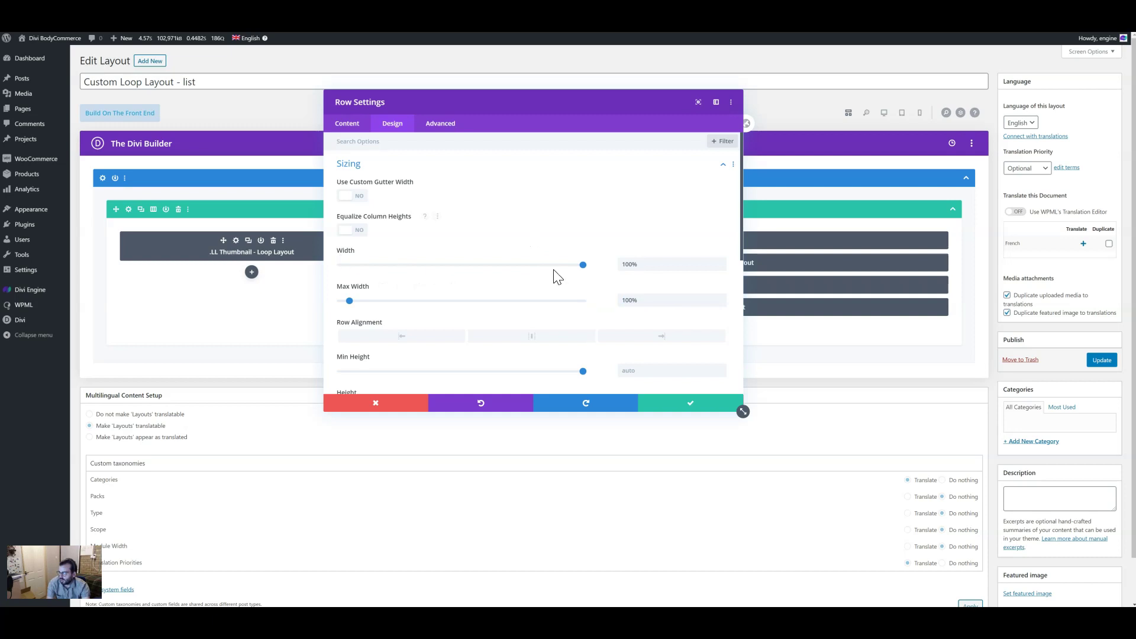
Step: Set the row's padding to 40px on all four sides
scroll(391, 234, down, 5)
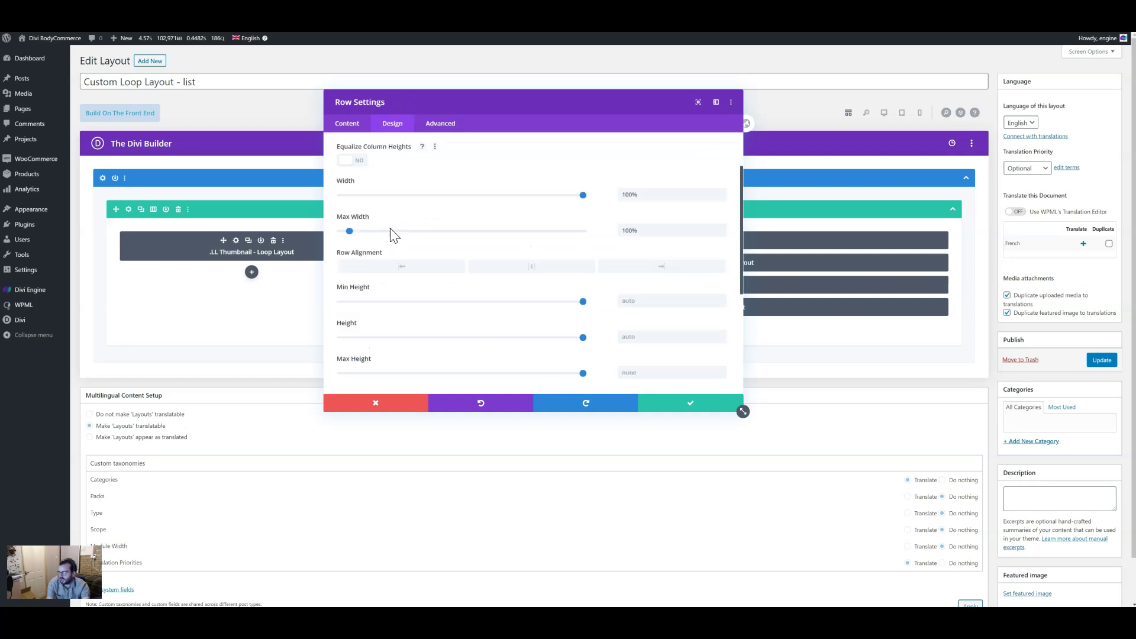
click(390, 214)
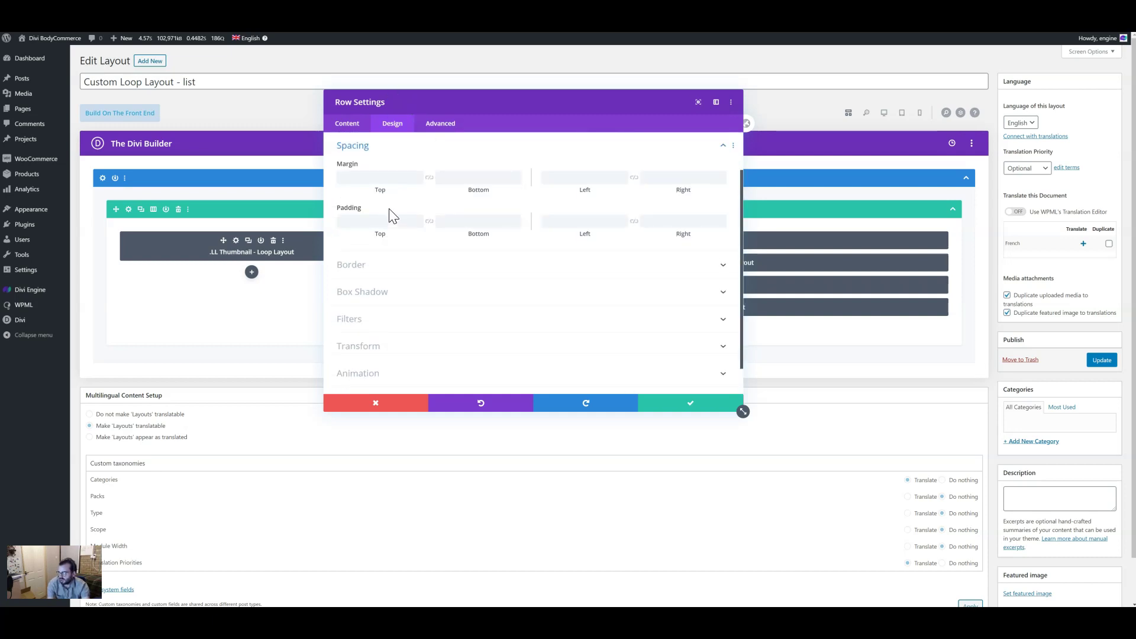
click(388, 222)
text(40)
click(445, 223)
text(40)
click(583, 225)
text(40)
click(651, 224)
text(40)
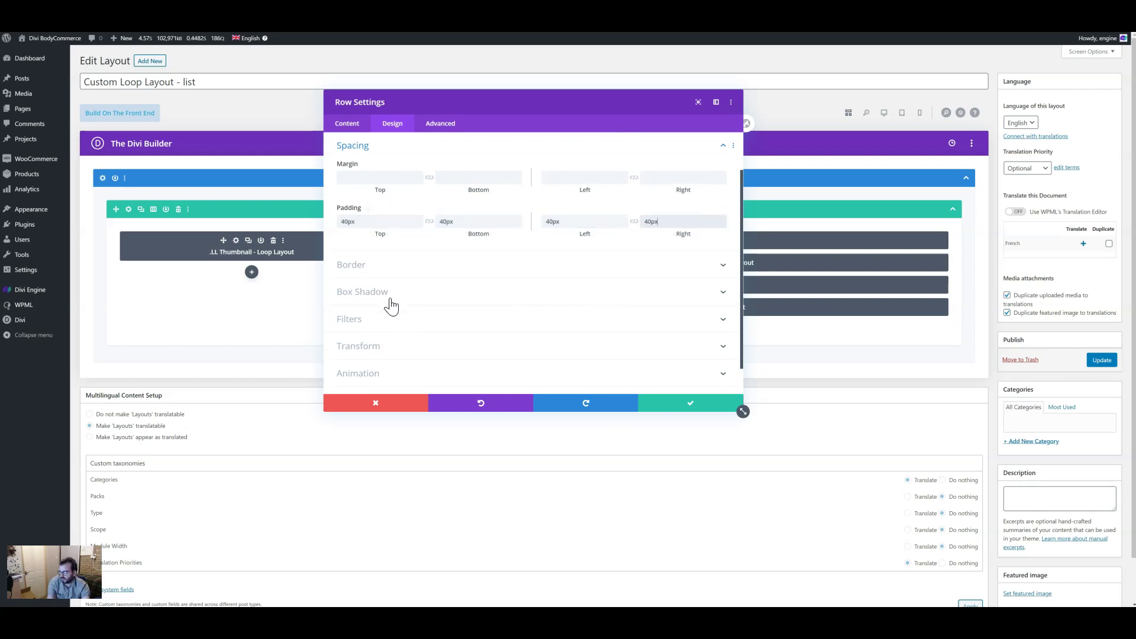
click(377, 293)
click(473, 211)
click(406, 221)
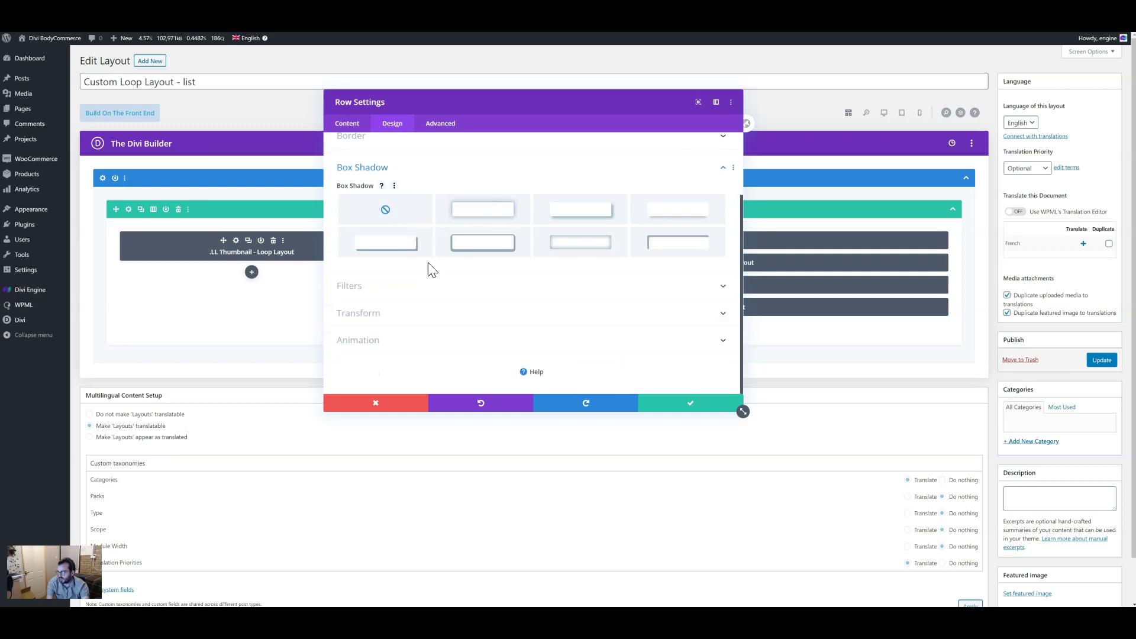
Step: Save the row settings and apply the first box shadow preset to the section
click(669, 408)
click(103, 178)
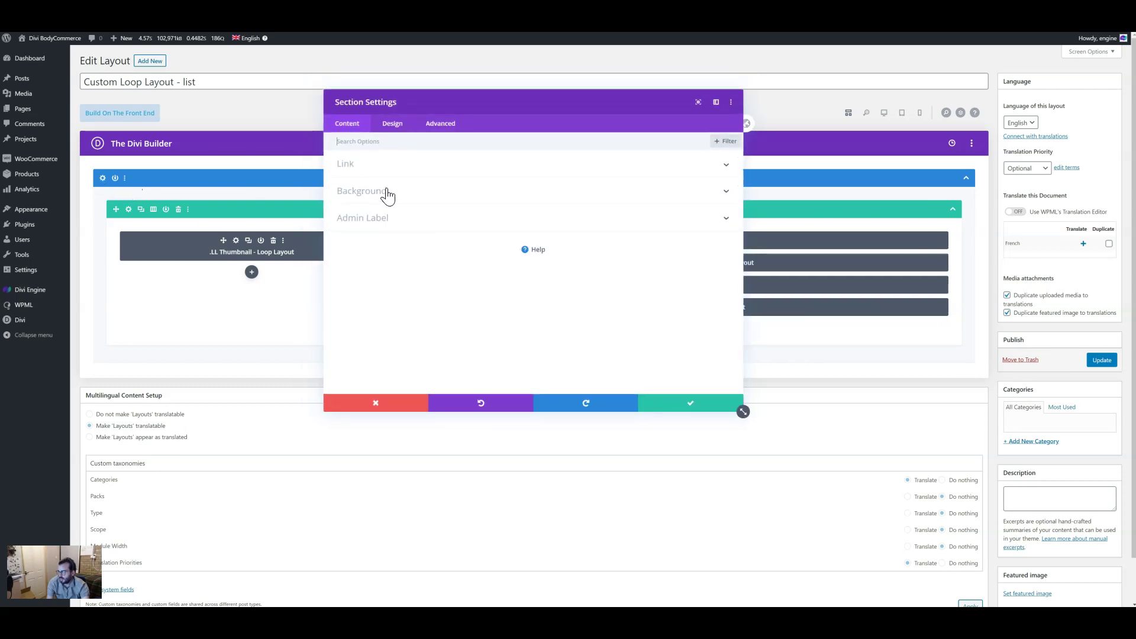
click(391, 124)
click(390, 299)
scroll(395, 309, down, 2)
click(458, 213)
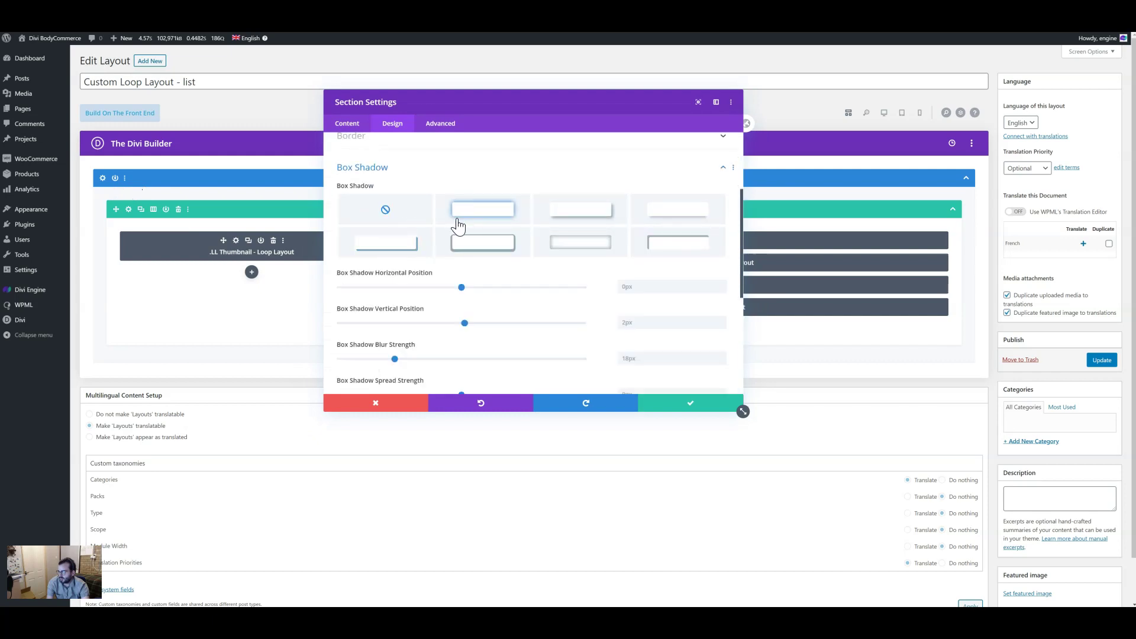
Step: Review the section's border options, save the section settings and update the layout
click(411, 143)
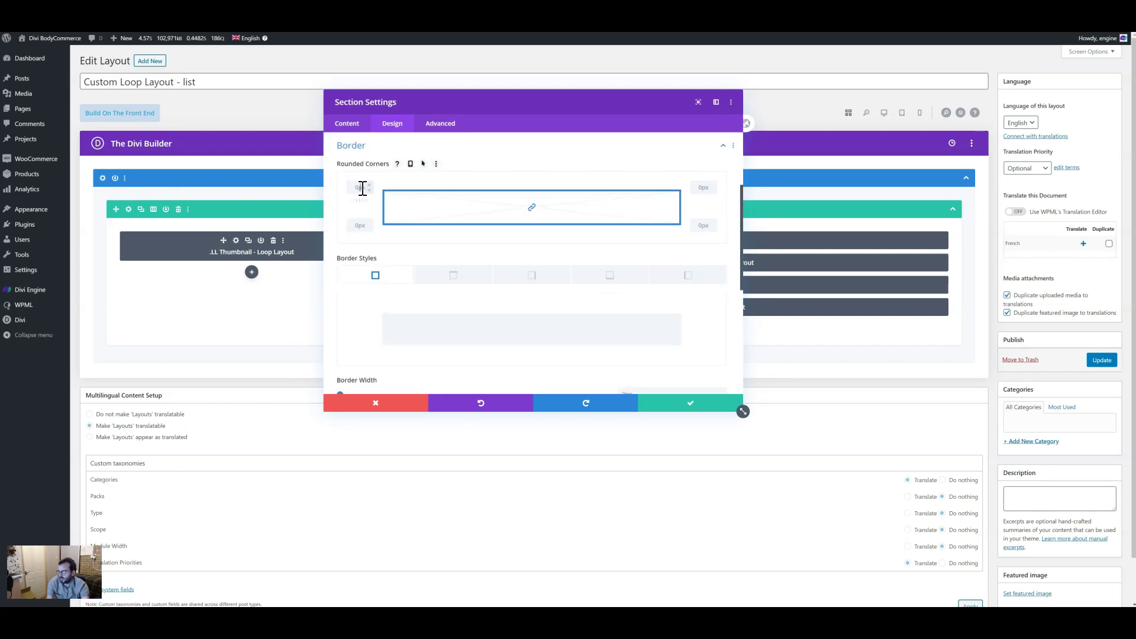
click(495, 148)
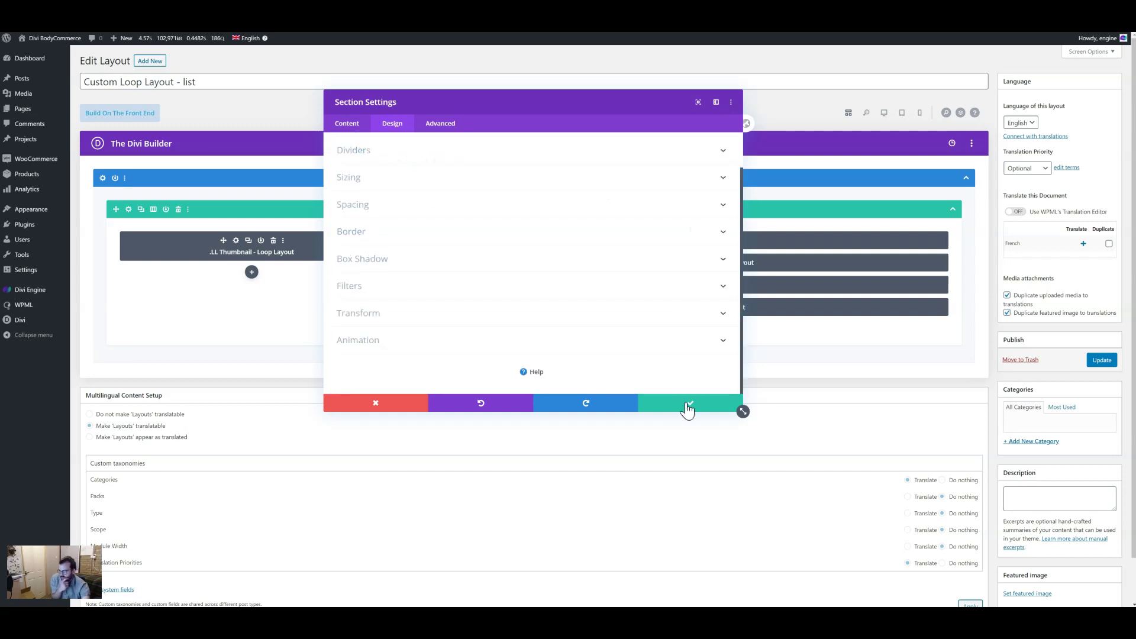
click(687, 407)
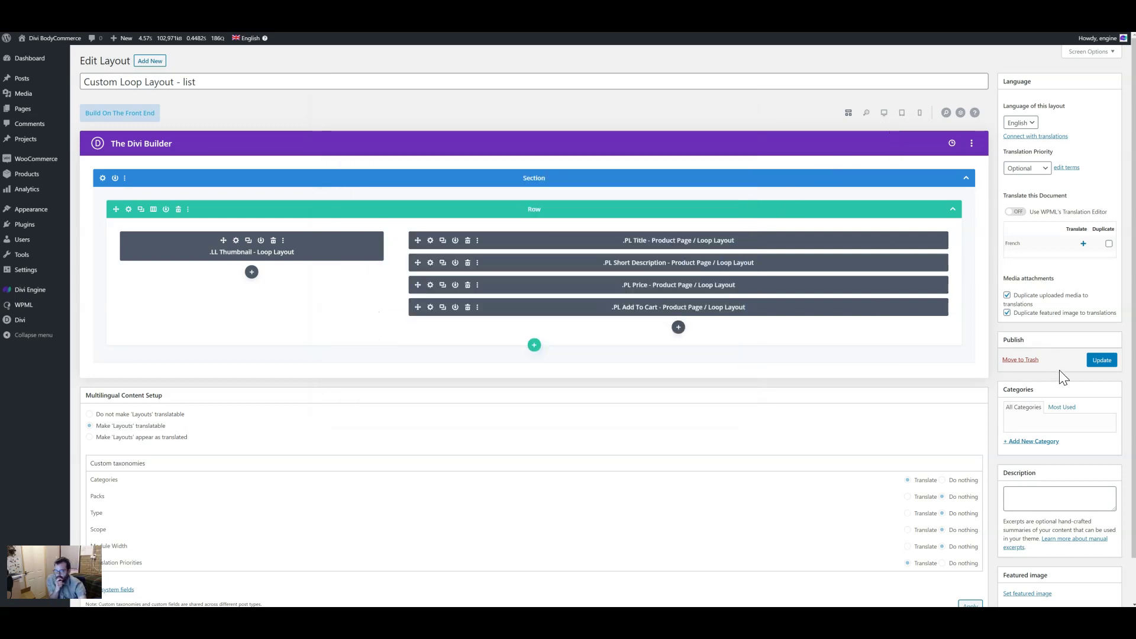
click(1100, 361)
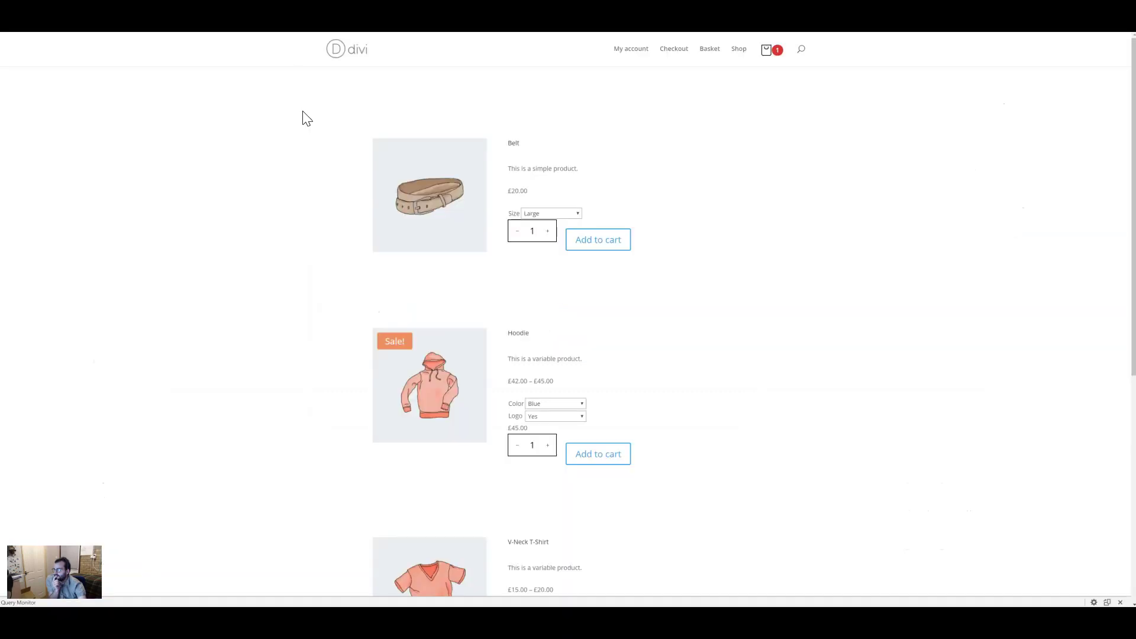
Step: Reload the Variation category page and look over the product cards' spacing and shadows
right_click(218, 121)
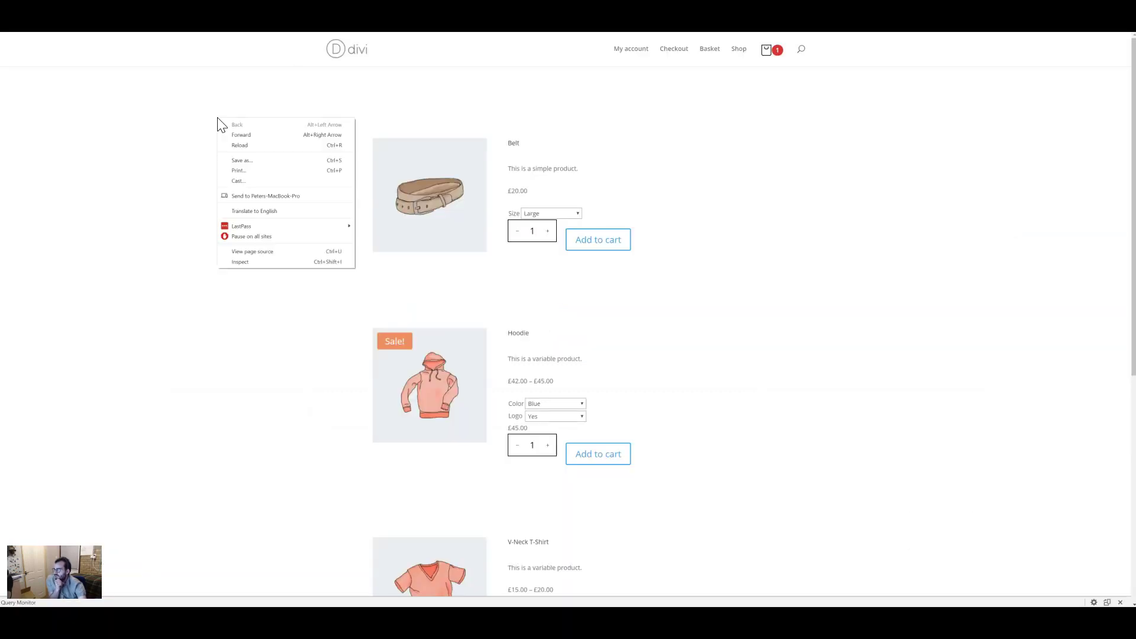
click(237, 145)
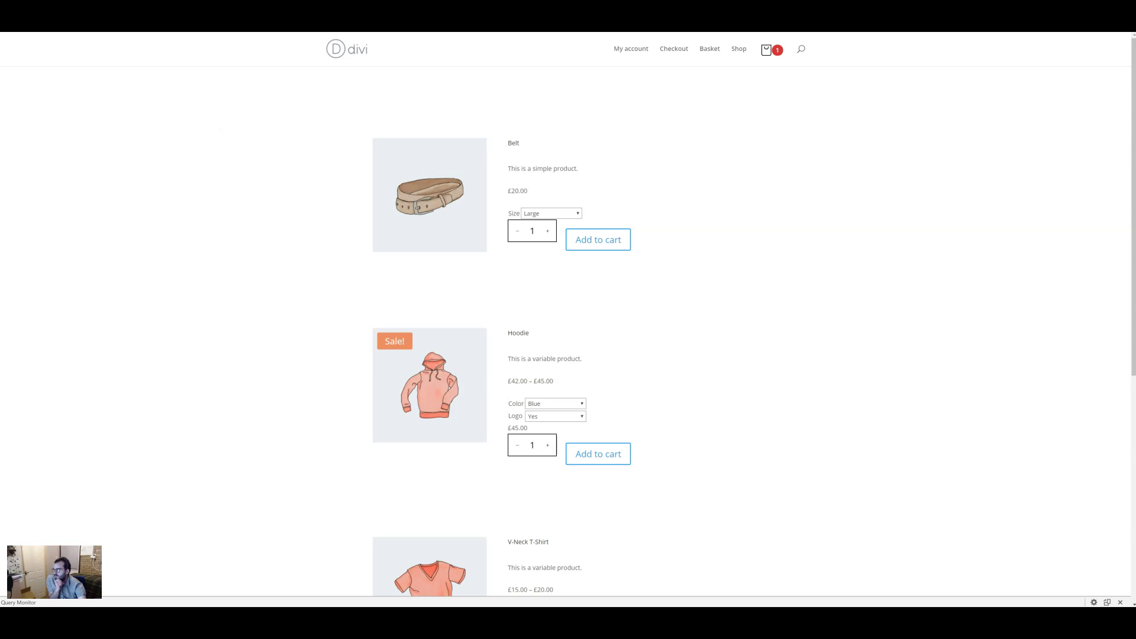
right_click(226, 142)
click(254, 165)
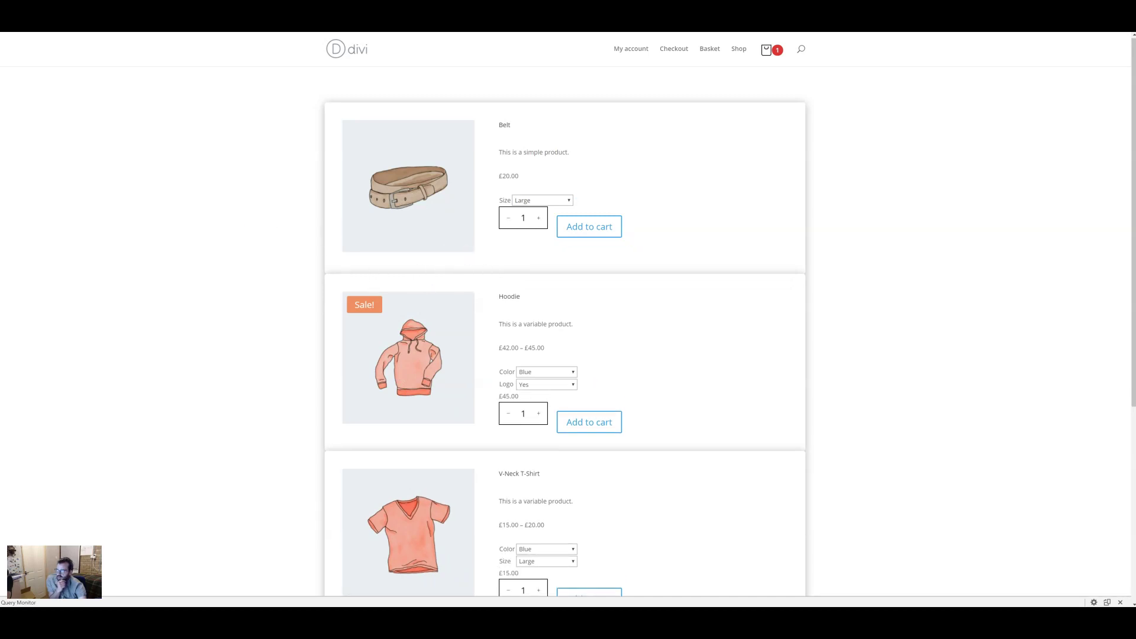
scroll(211, 287, down, 3)
scroll(211, 286, up, 3)
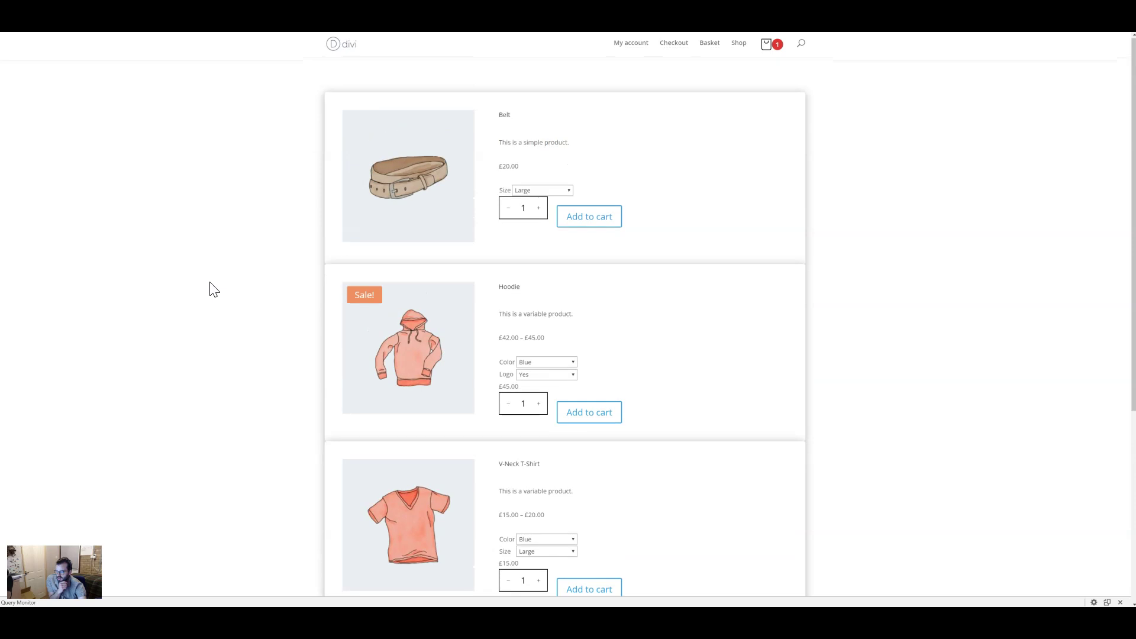
Step: Return to the layout editor, add a bottom margin to the section, save the section settings and update the layout
key(ctrl+Tab)
key(F5)
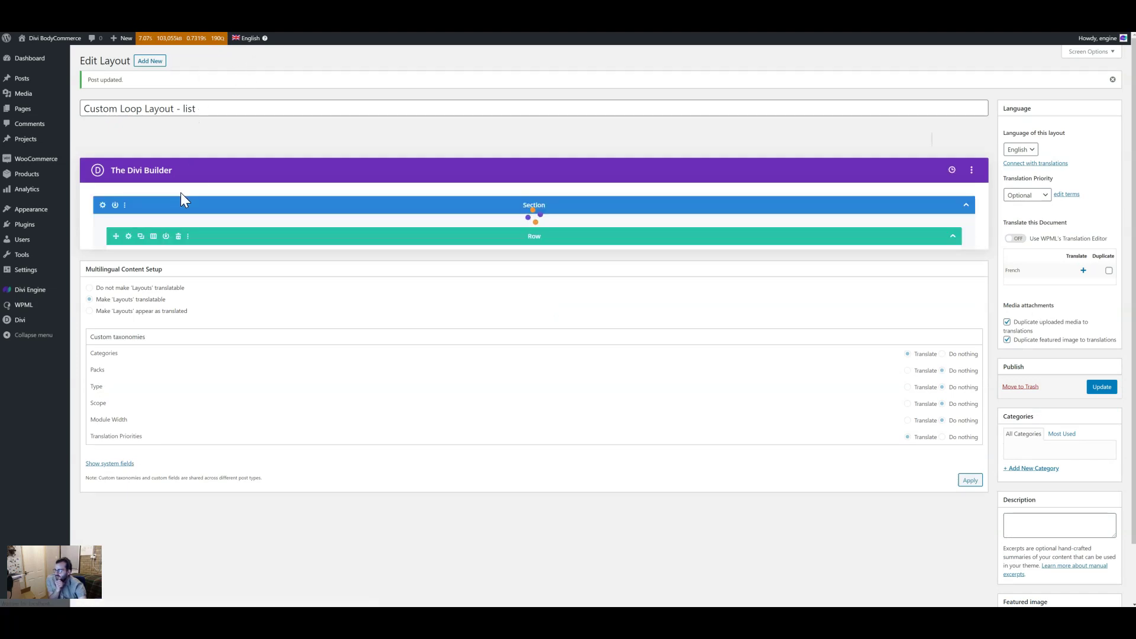
click(102, 205)
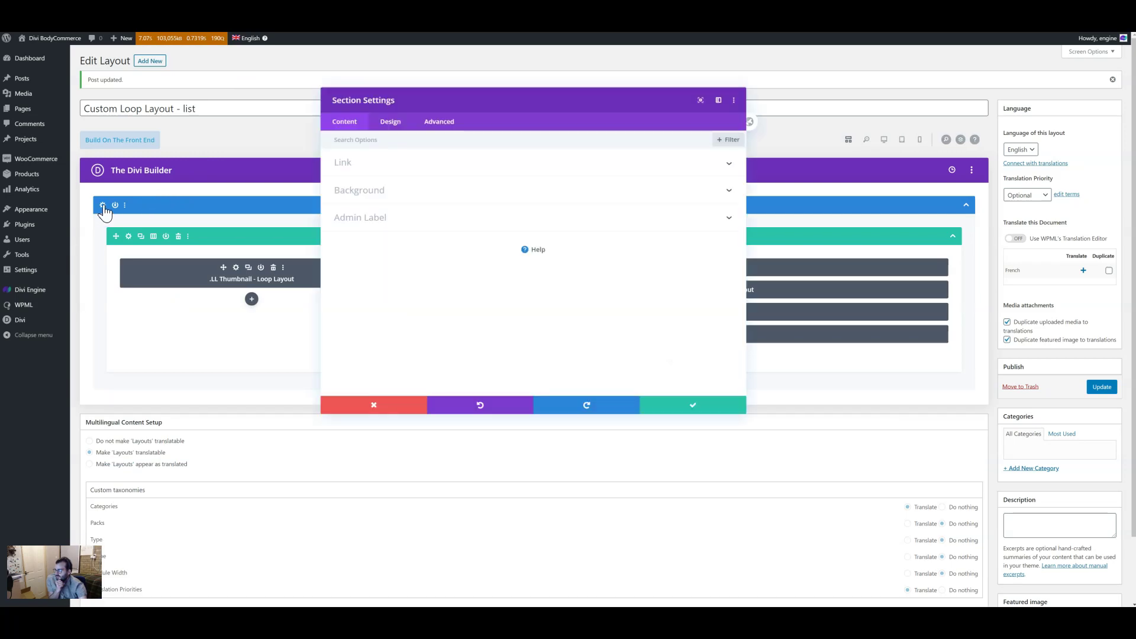
click(384, 198)
click(392, 124)
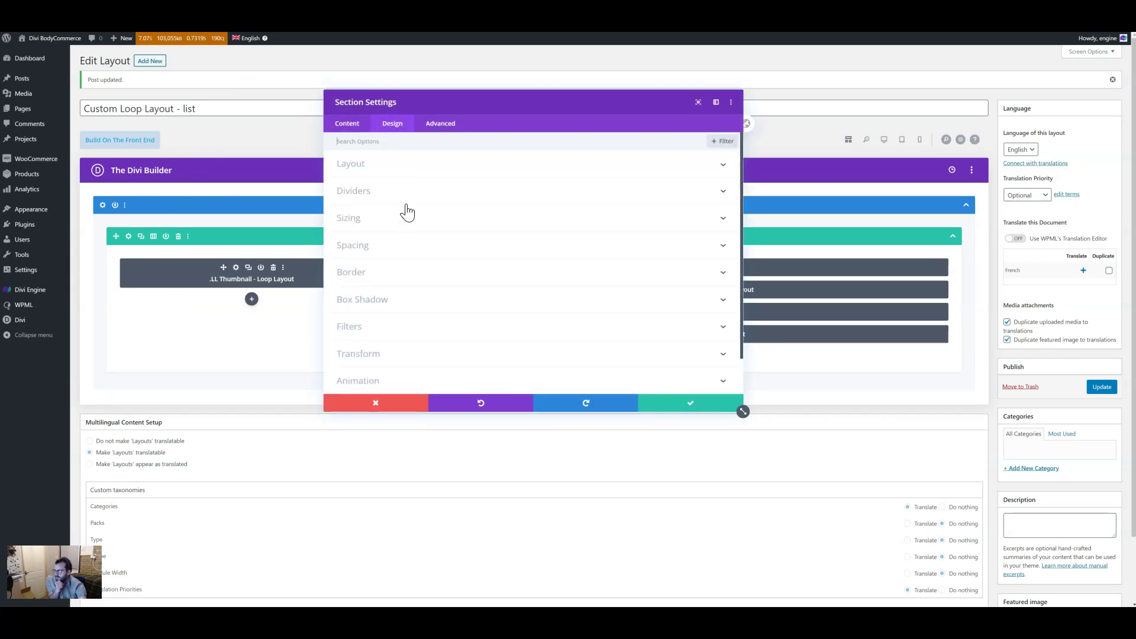
click(399, 224)
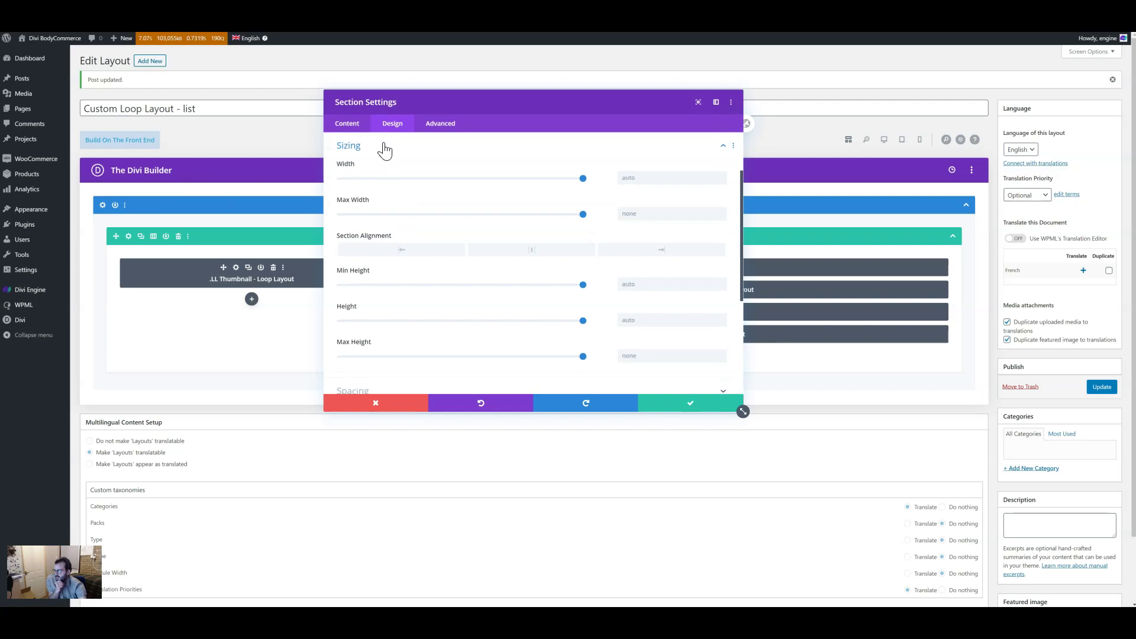
click(385, 149)
click(376, 218)
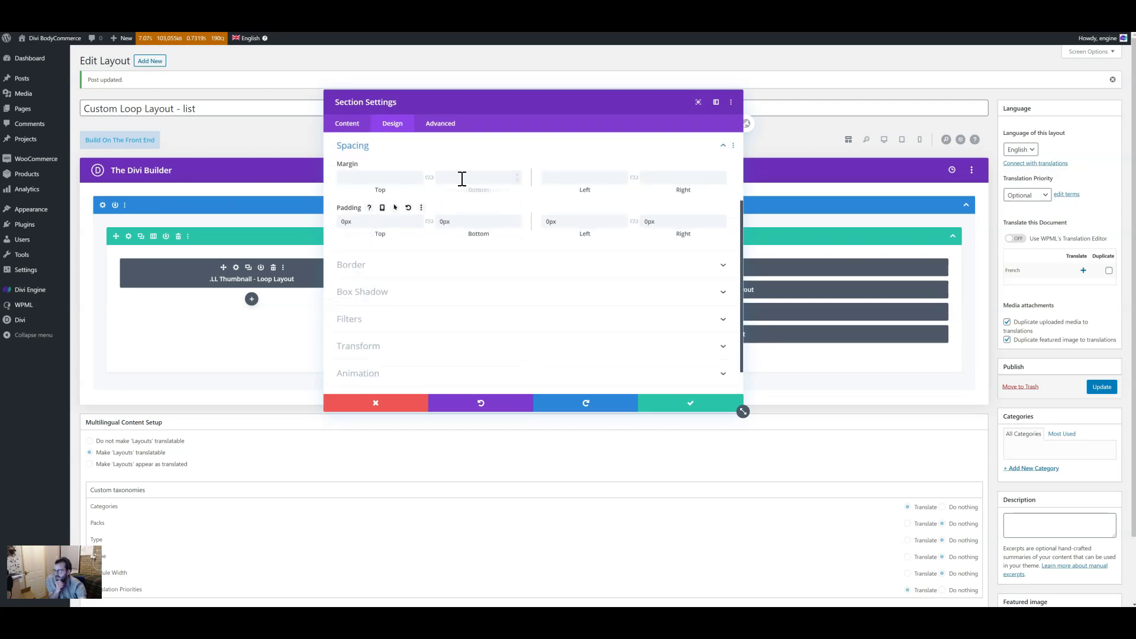
click(690, 406)
click(1102, 388)
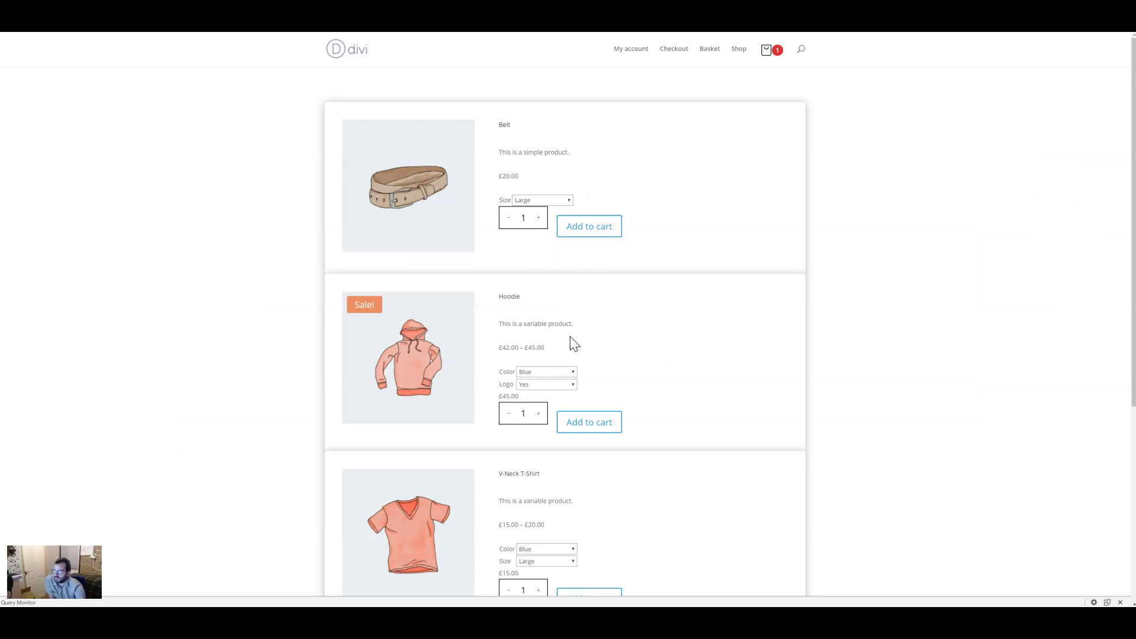
Step: Inspect the HTML element of the Belt product title on the category page
drag(573, 324, 505, 324)
right_click(509, 127)
click(551, 233)
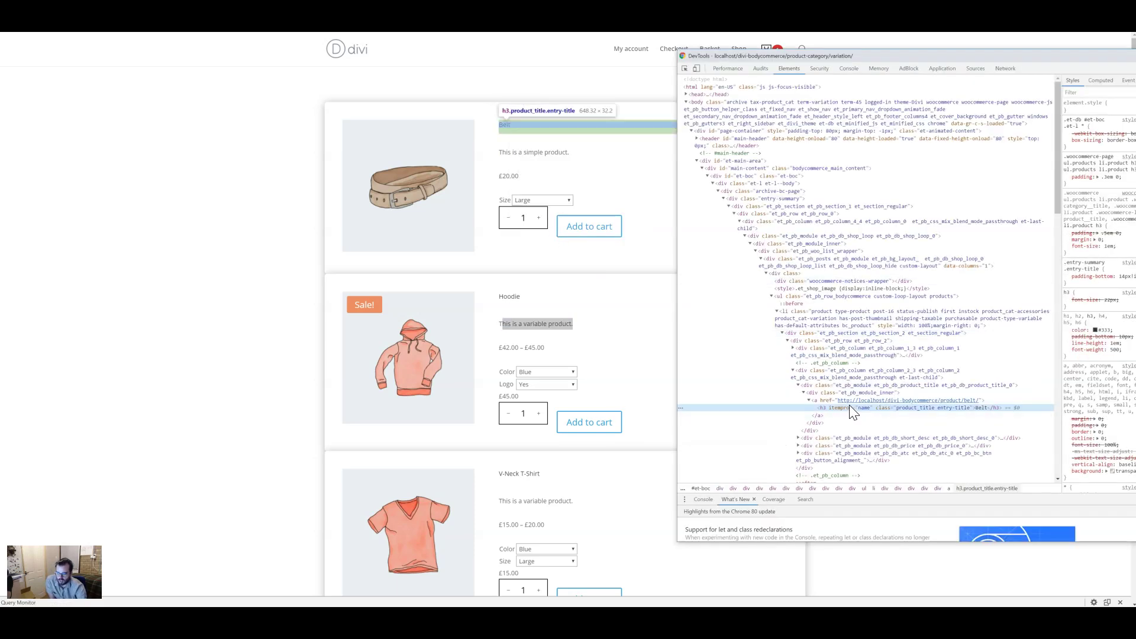
key(F12)
click(525, 134)
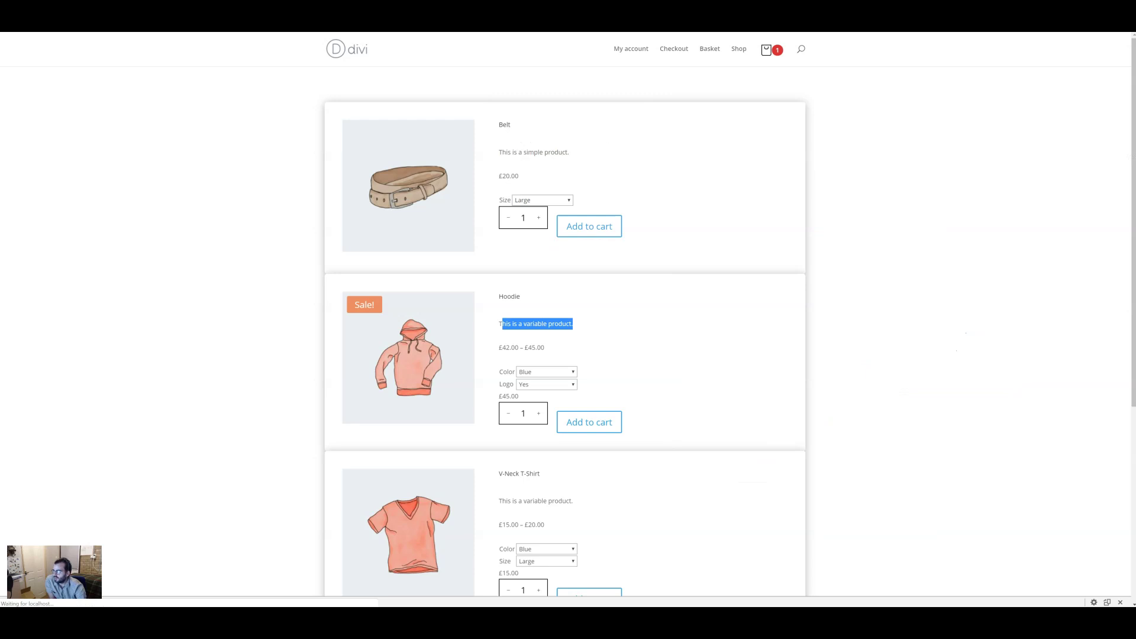
drag(518, 152, 502, 176)
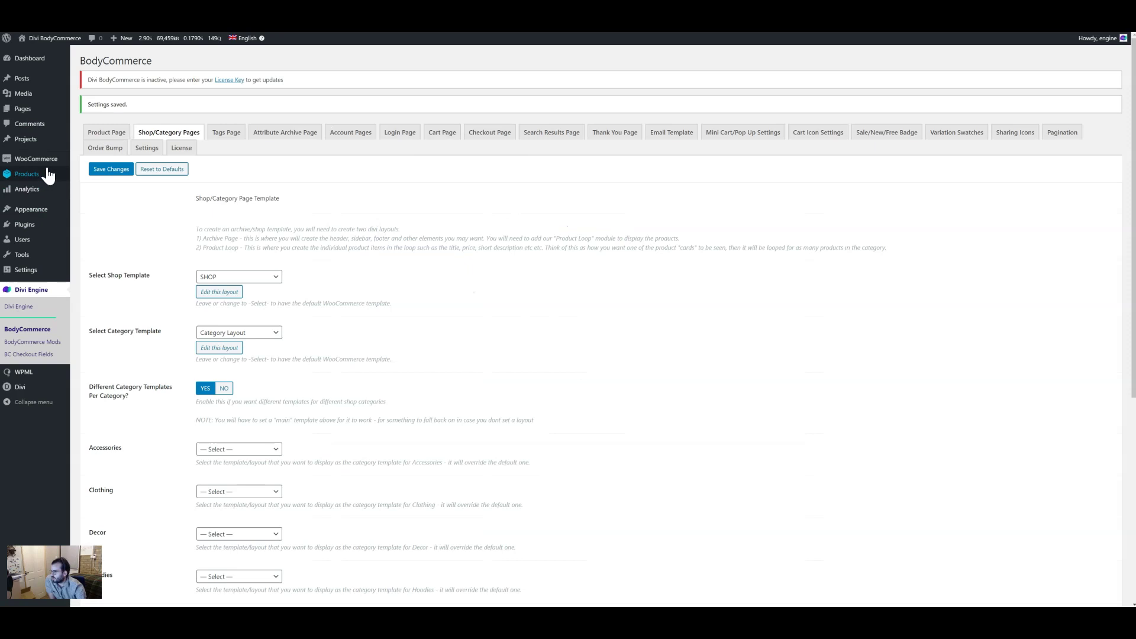
Step: Check the AJAX add-to-cart option in WooCommerce's product settings, enable Ajax Add to Cart in BodyCommerce Mods and save
click(93, 224)
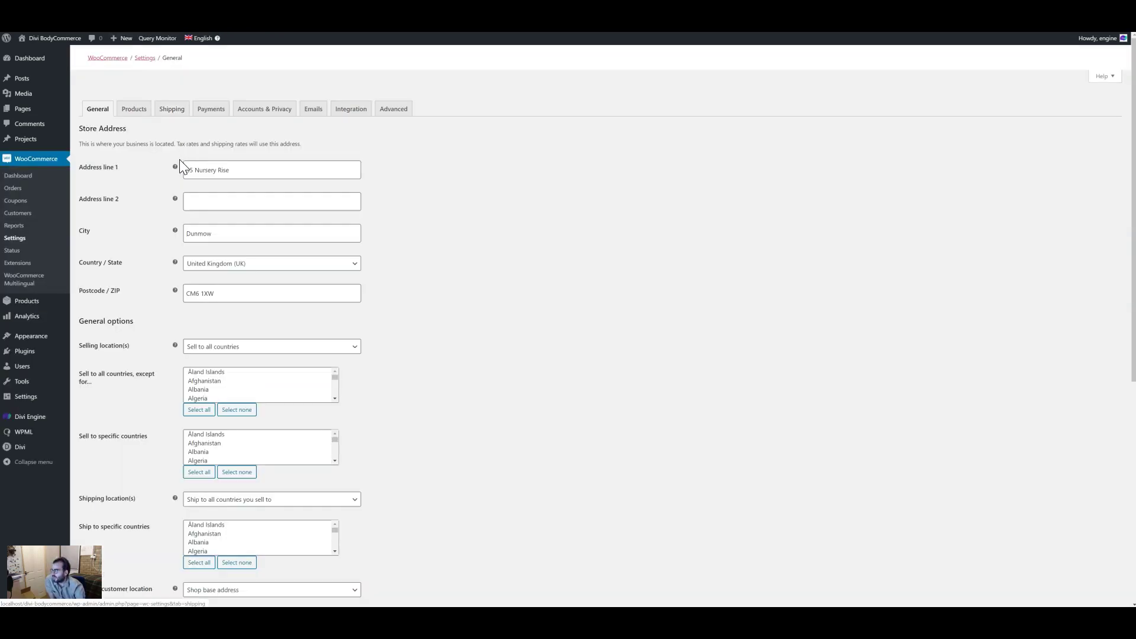
click(127, 117)
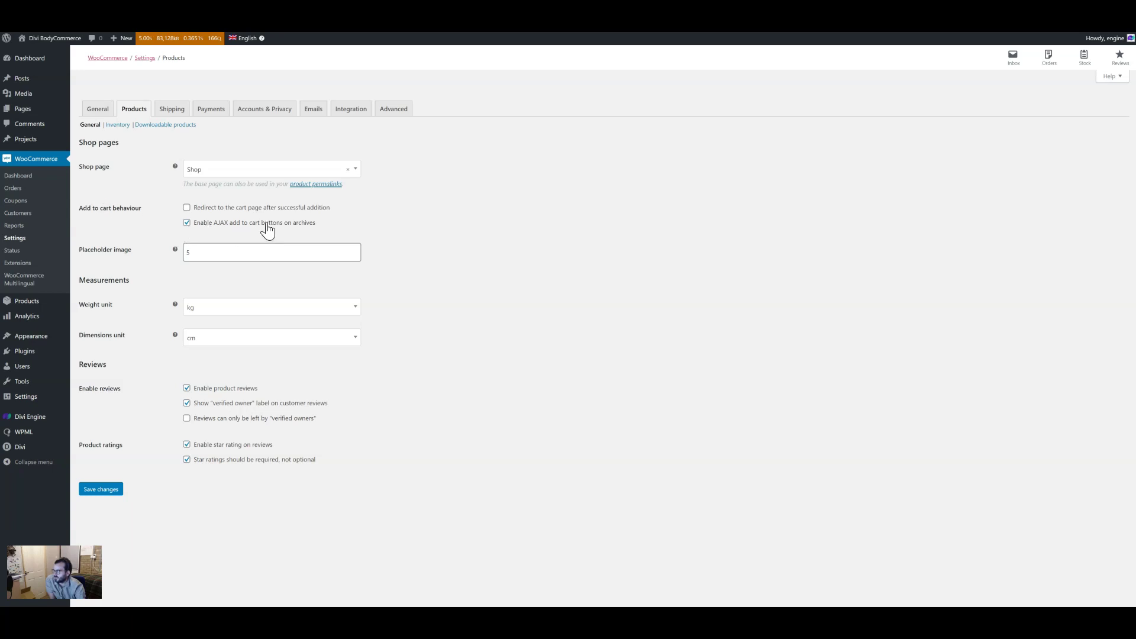
mouse_move(29, 419)
click(110, 453)
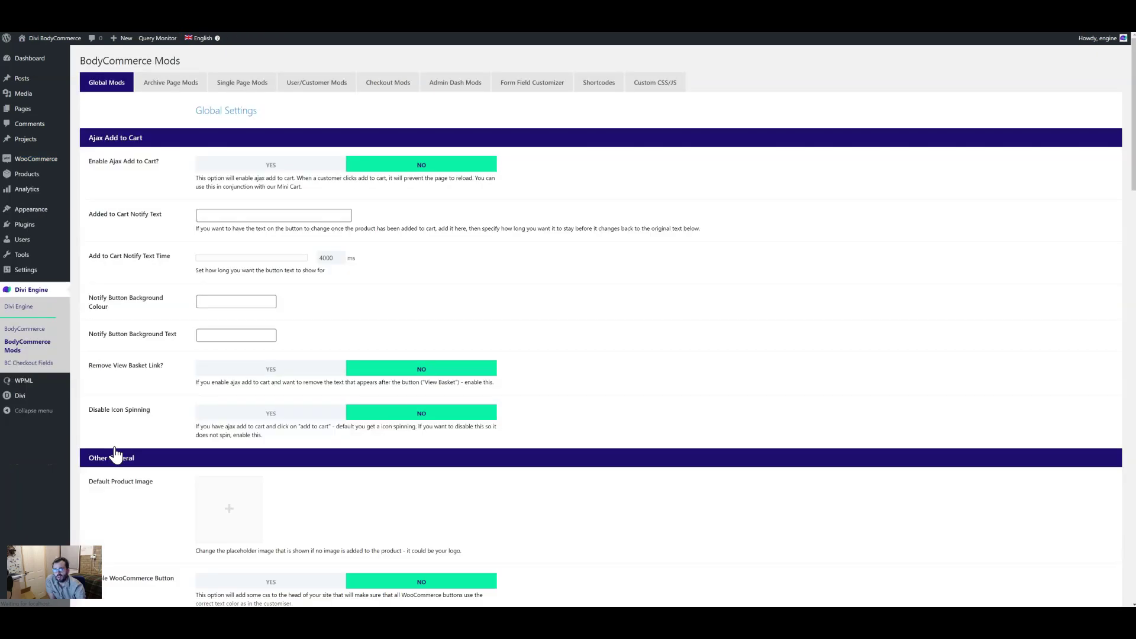
click(216, 169)
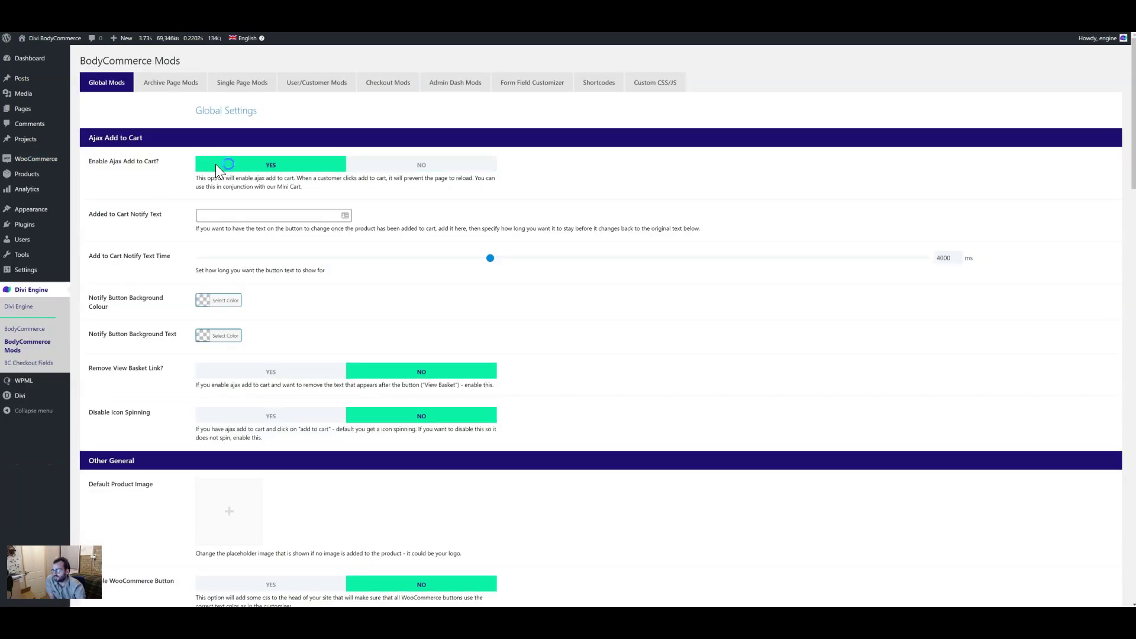
scroll(125, 314, down, 15)
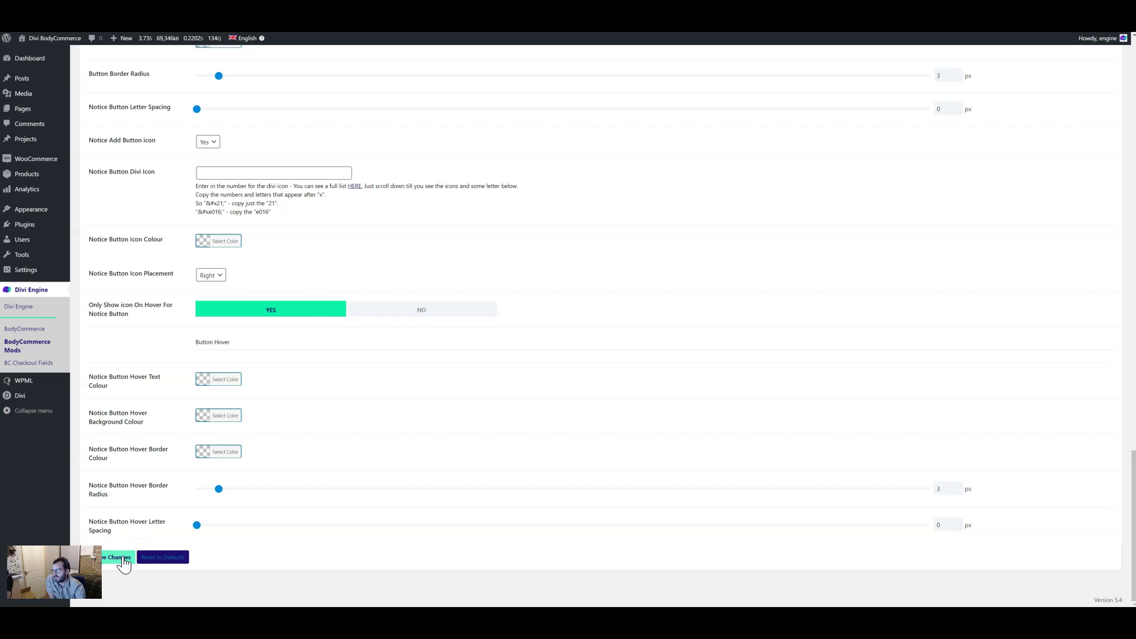
click(131, 557)
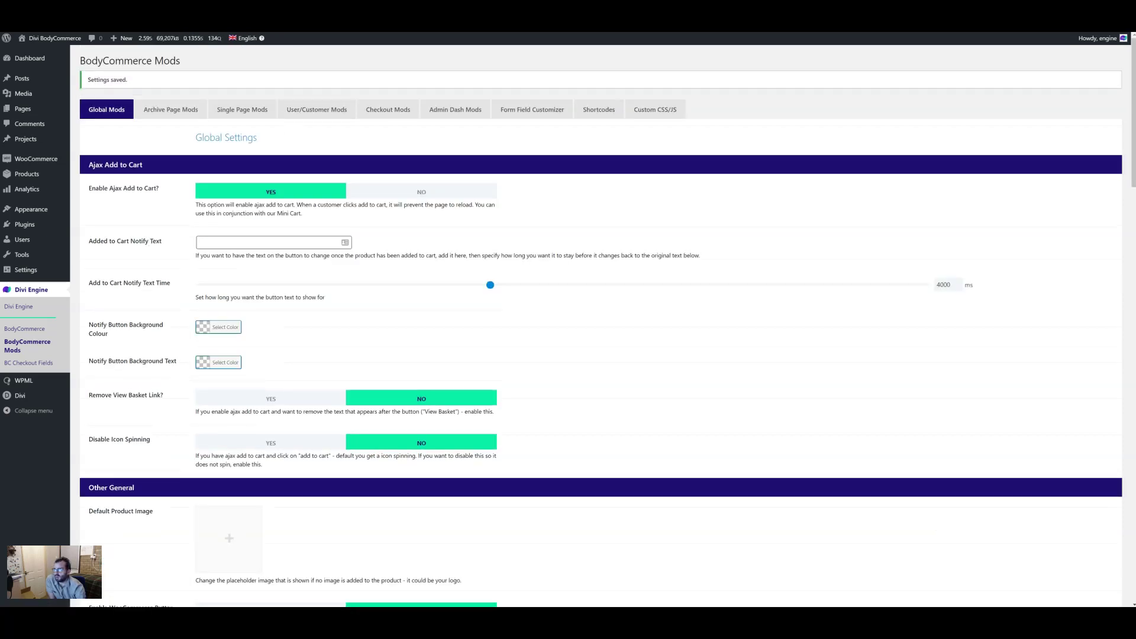
Step: Reload the category page to check it with Ajax Add to Cart enabled
key(ctrl+Tab)
right_click(226, 99)
click(268, 131)
Step: Turn off Use Mini Cart in the BodyCommerce mini cart settings and save the changes
click(38, 329)
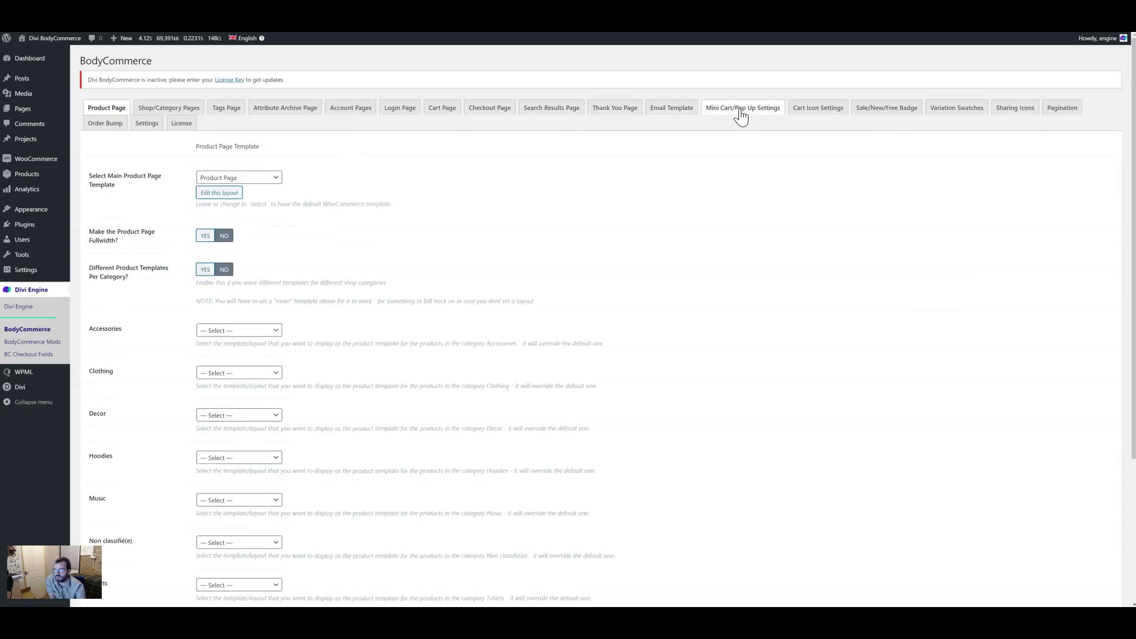
click(742, 109)
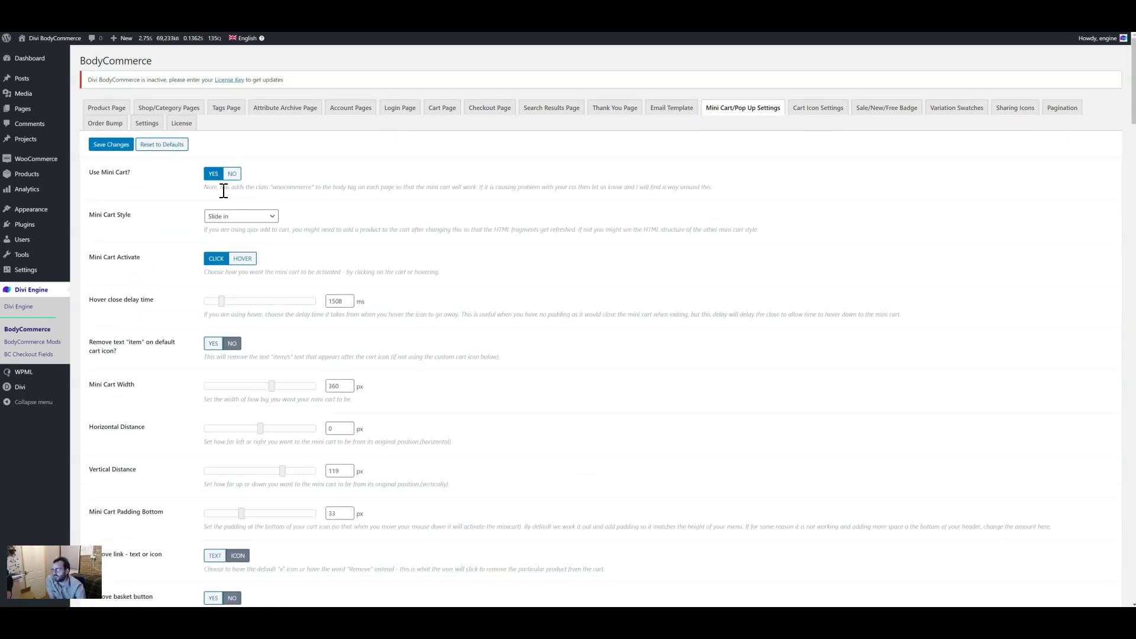
click(232, 174)
click(117, 145)
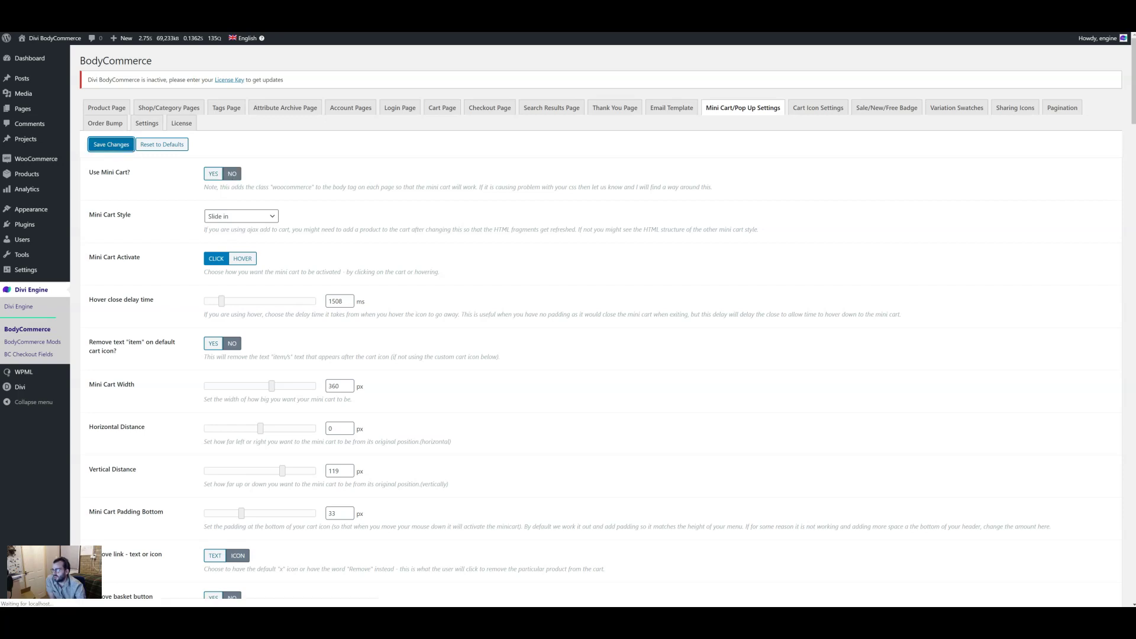
Step: Reload the category page, set the Belt's size to Medium and add it to the cart
key(ctrl+Tab)
right_click(176, 84)
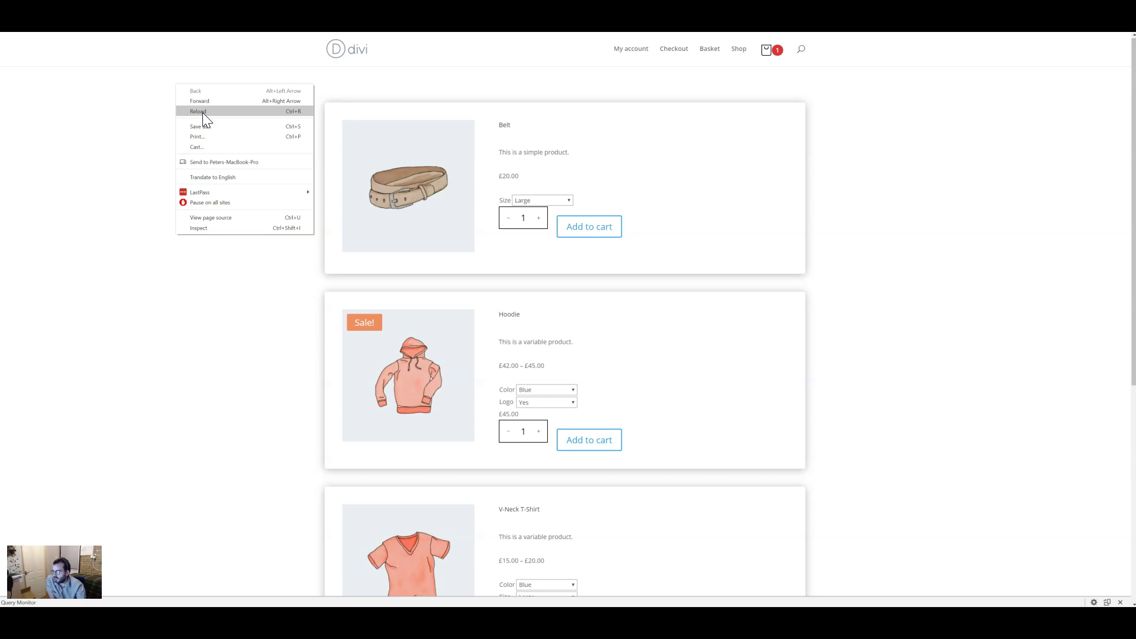
click(203, 113)
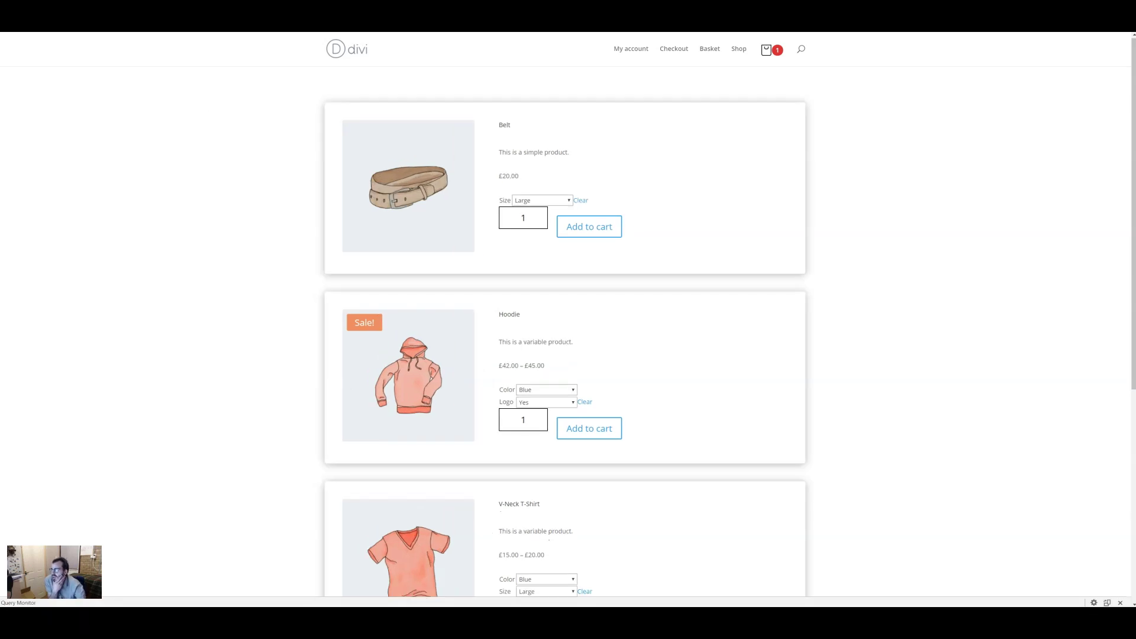
click(536, 201)
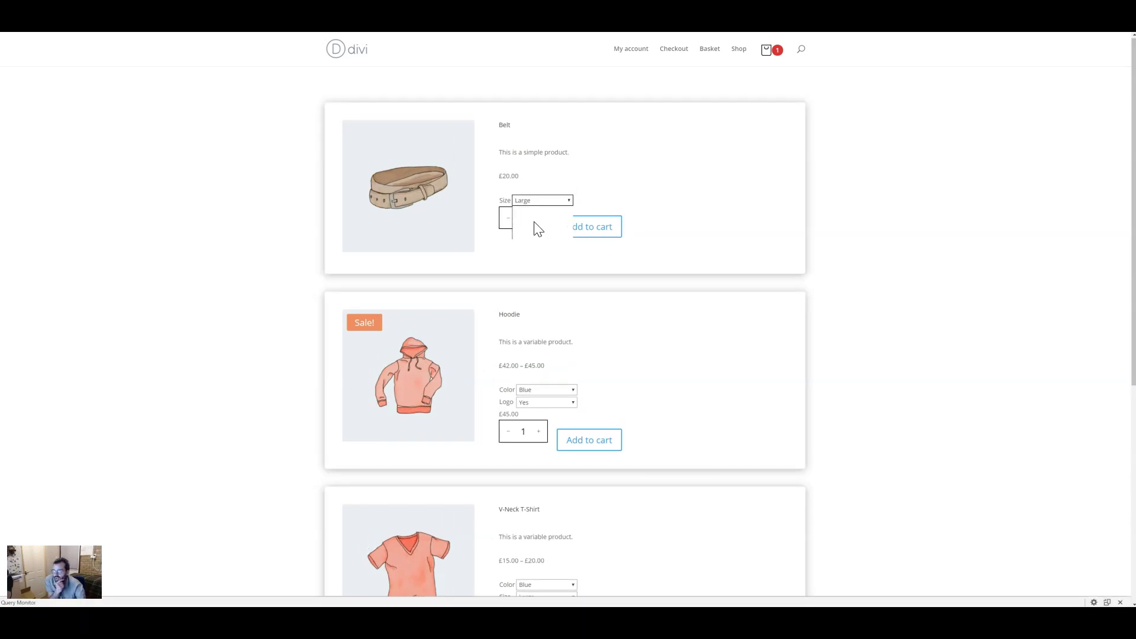
click(534, 226)
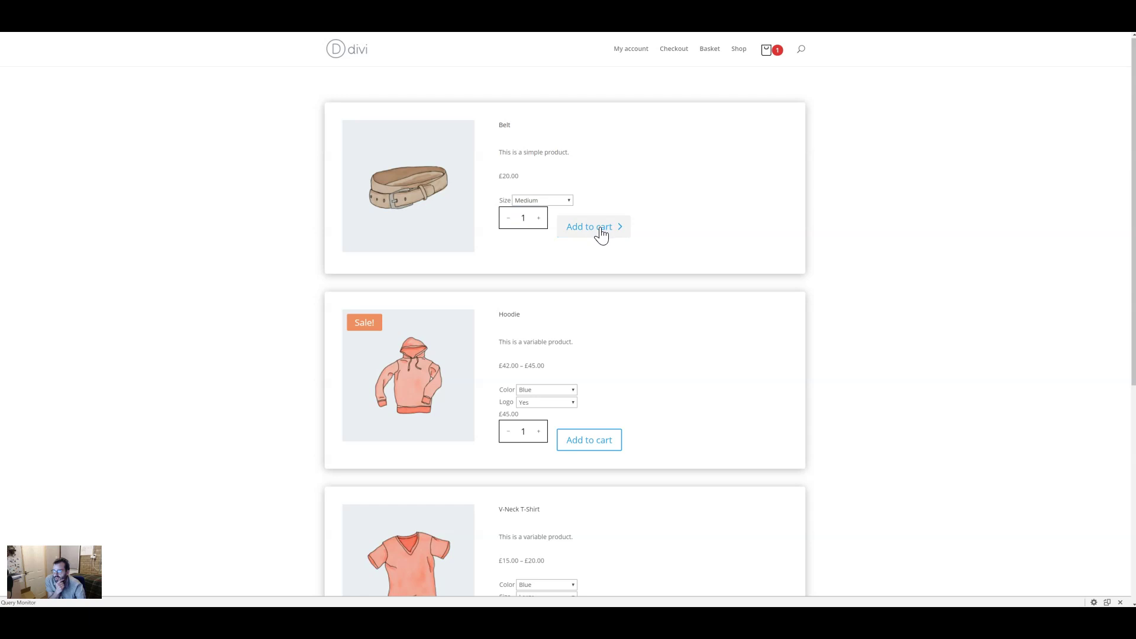
click(601, 231)
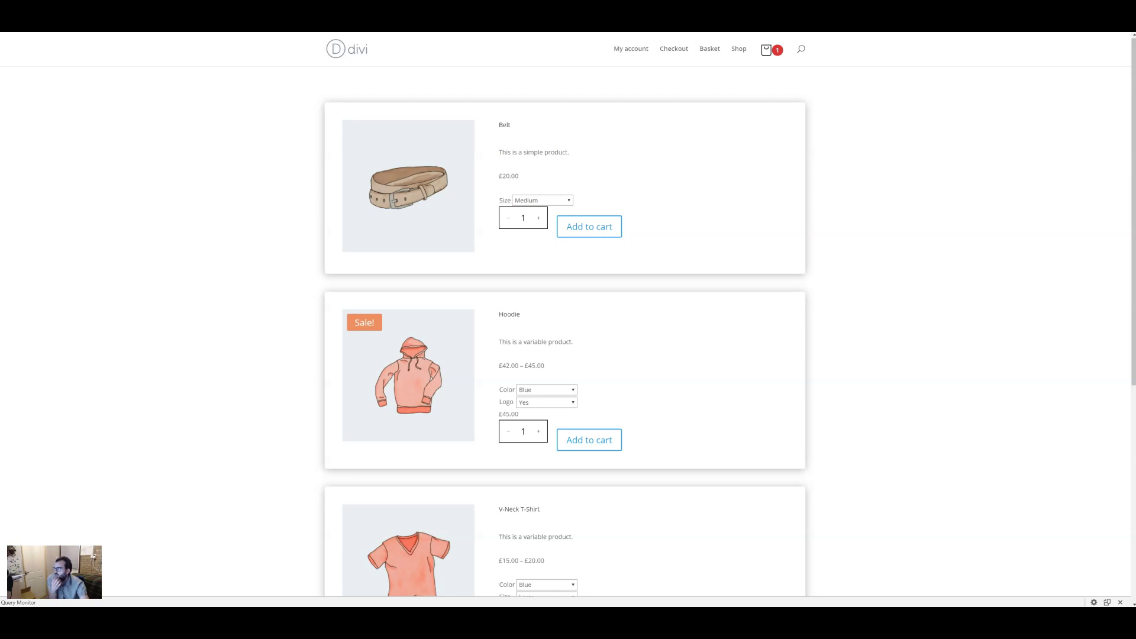
Step: Turn Use Mini Cart back on in the BodyCommerce mini cart settings
key(ctrl+Tab)
right_click(54, 342)
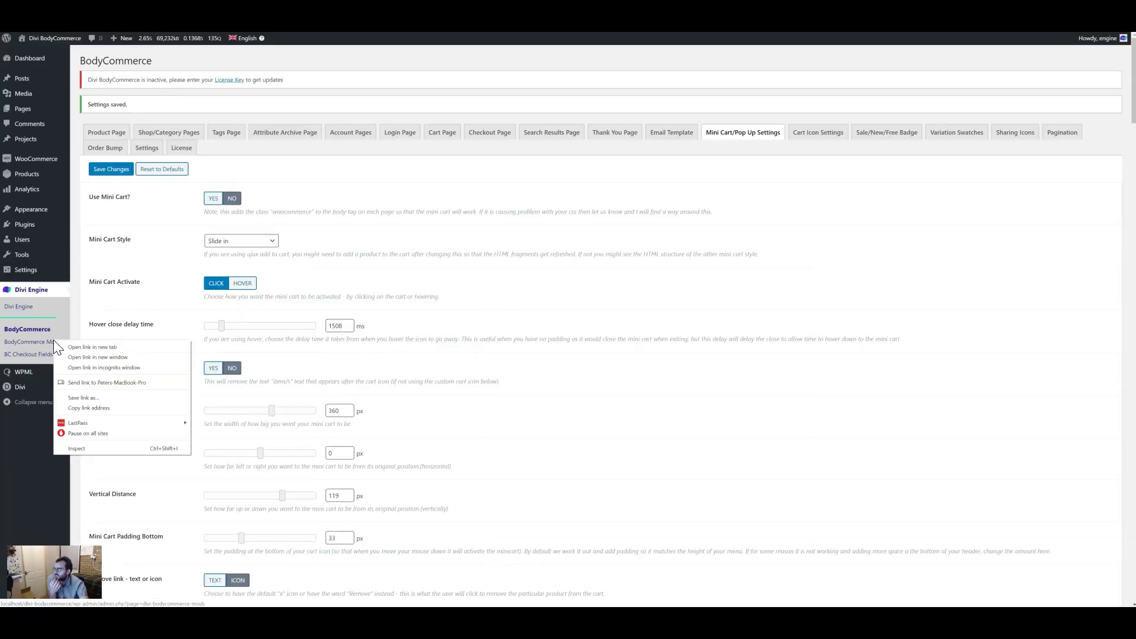
key(Escape)
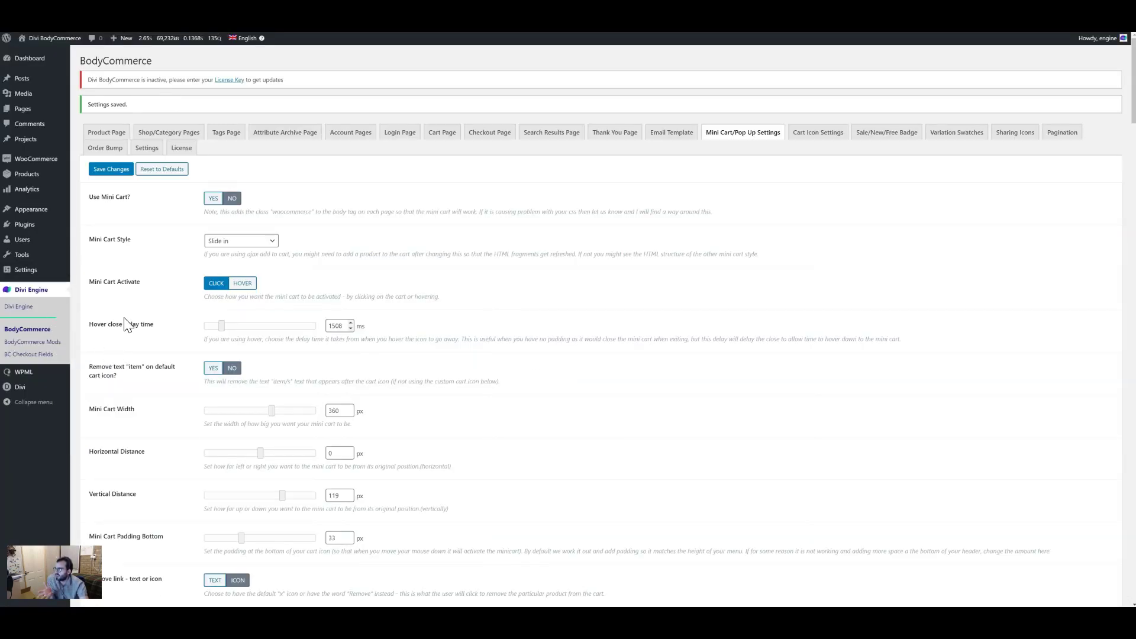
click(217, 200)
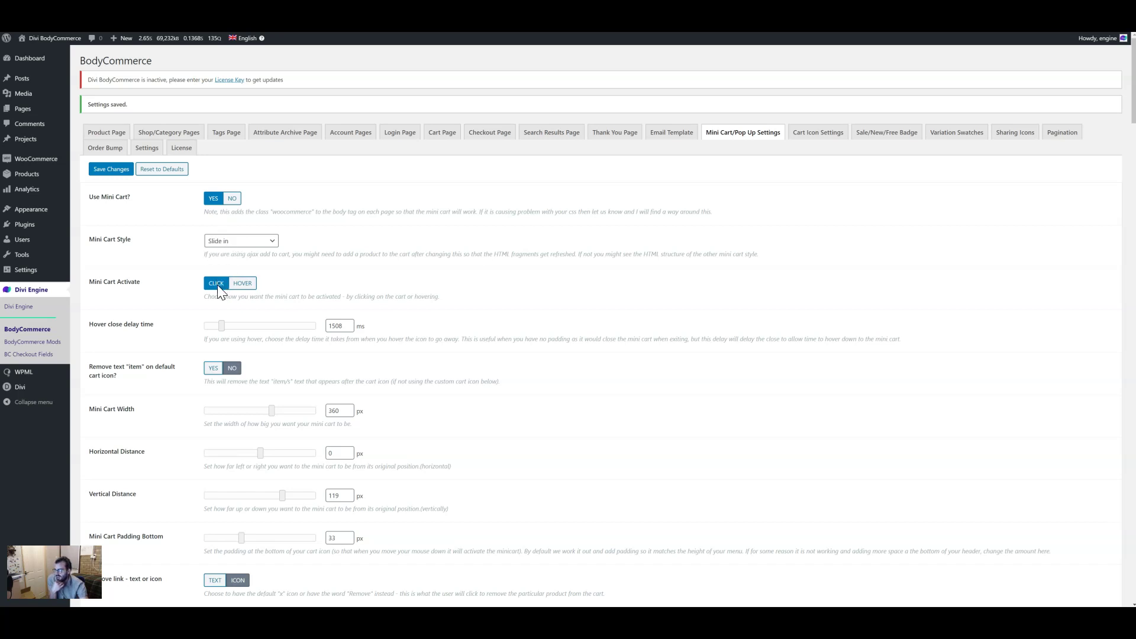
Step: Review the Ajax Mini Cart/Pop Up, Auto show mini cart after update and Time to close settings, and save the mini cart changes
scroll(301, 355, down, 3)
scroll(302, 358, down, 10)
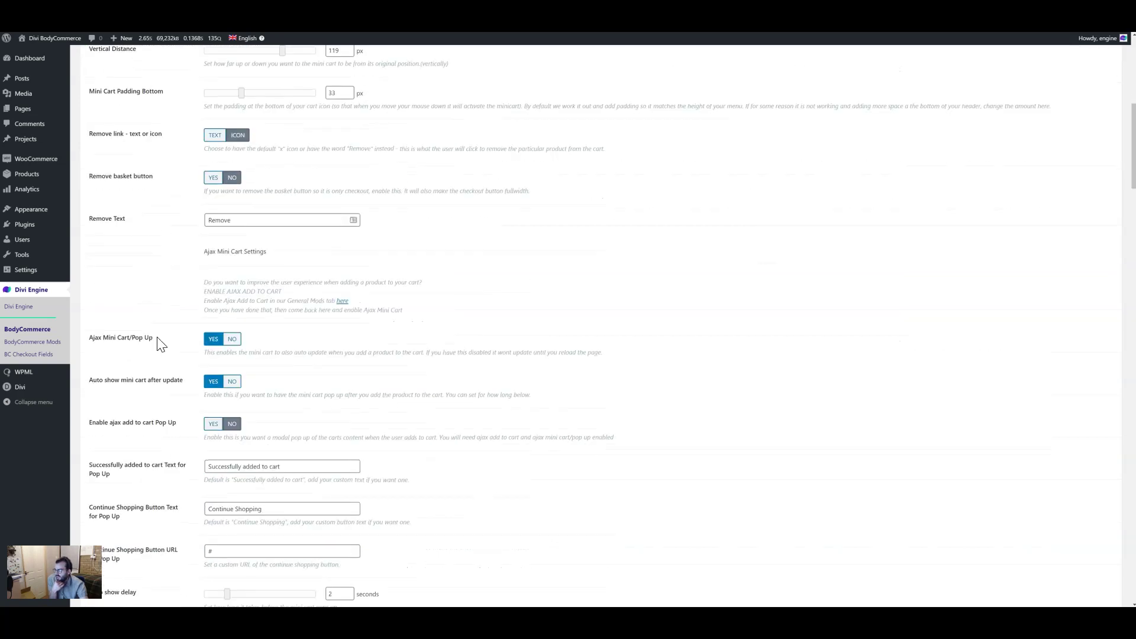
drag(157, 337, 91, 343)
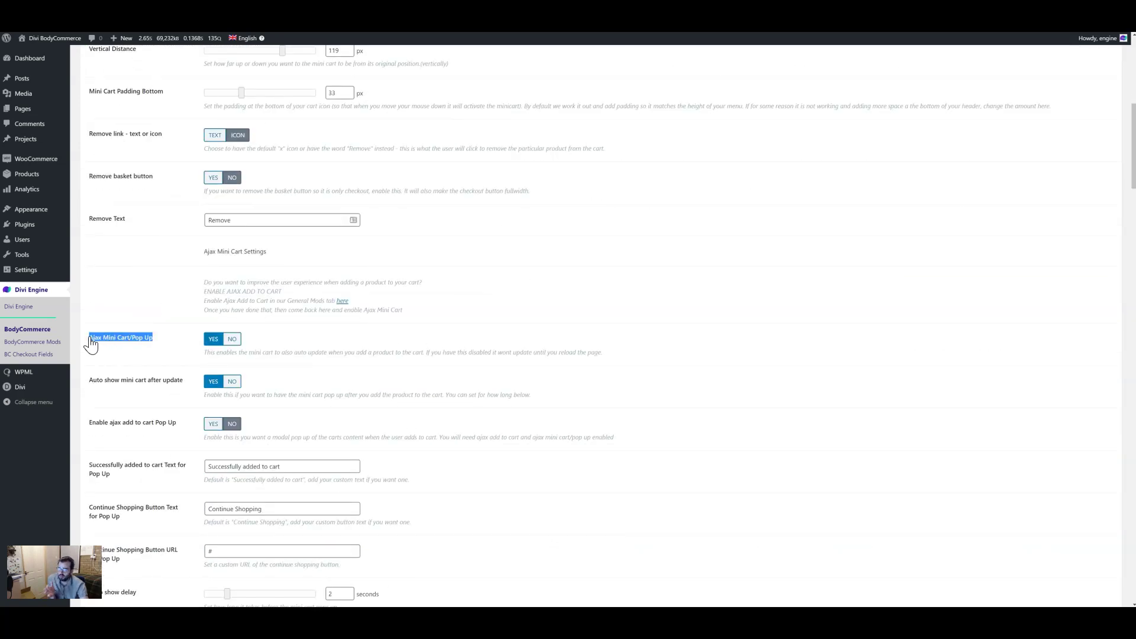
drag(184, 382, 104, 384)
scroll(214, 402, down, 2)
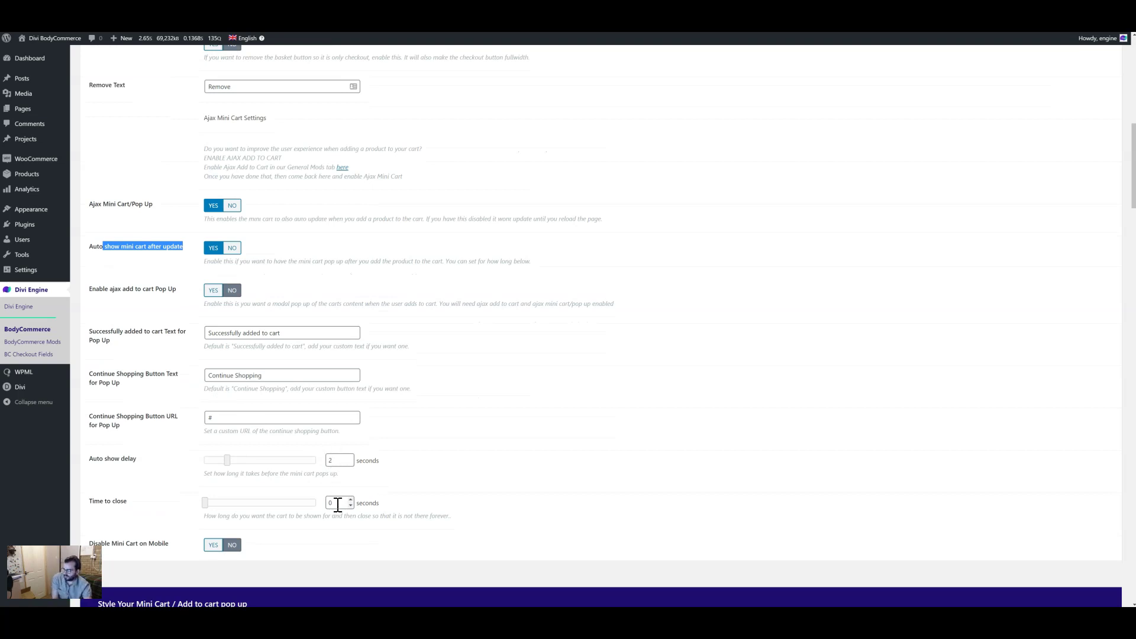
scroll(112, 474, down, 2)
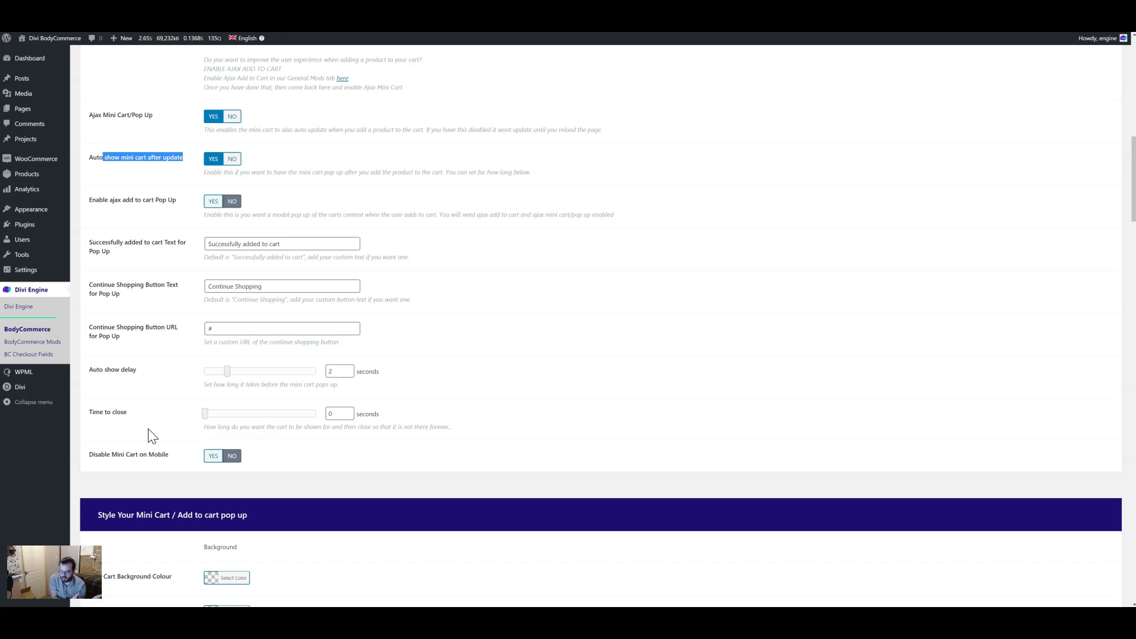
click(330, 416)
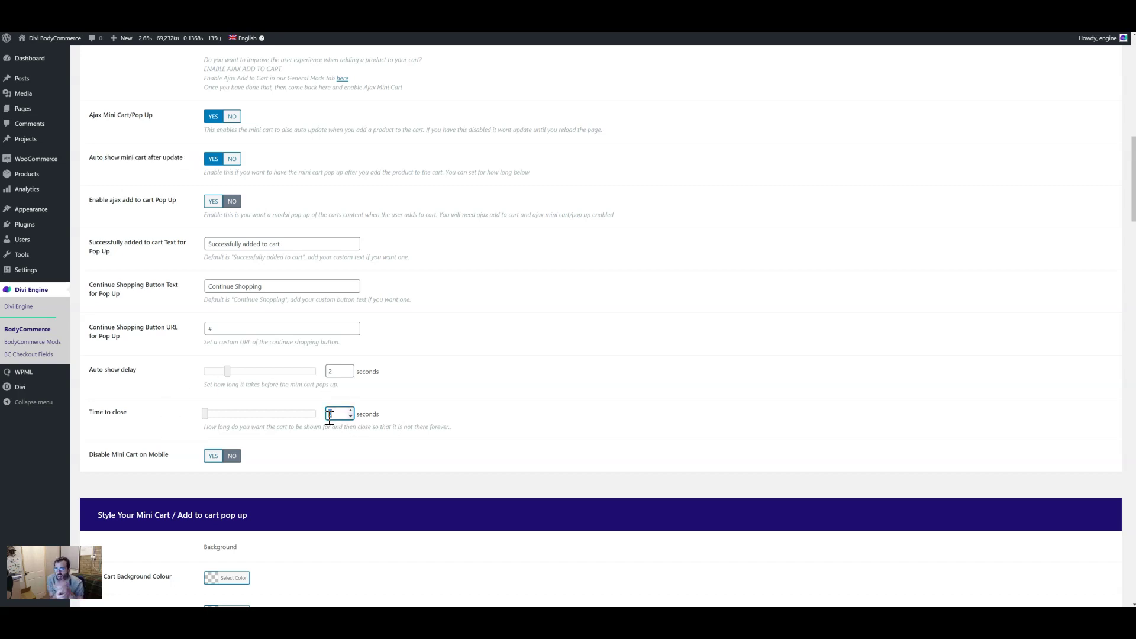
scroll(290, 326, up, 11)
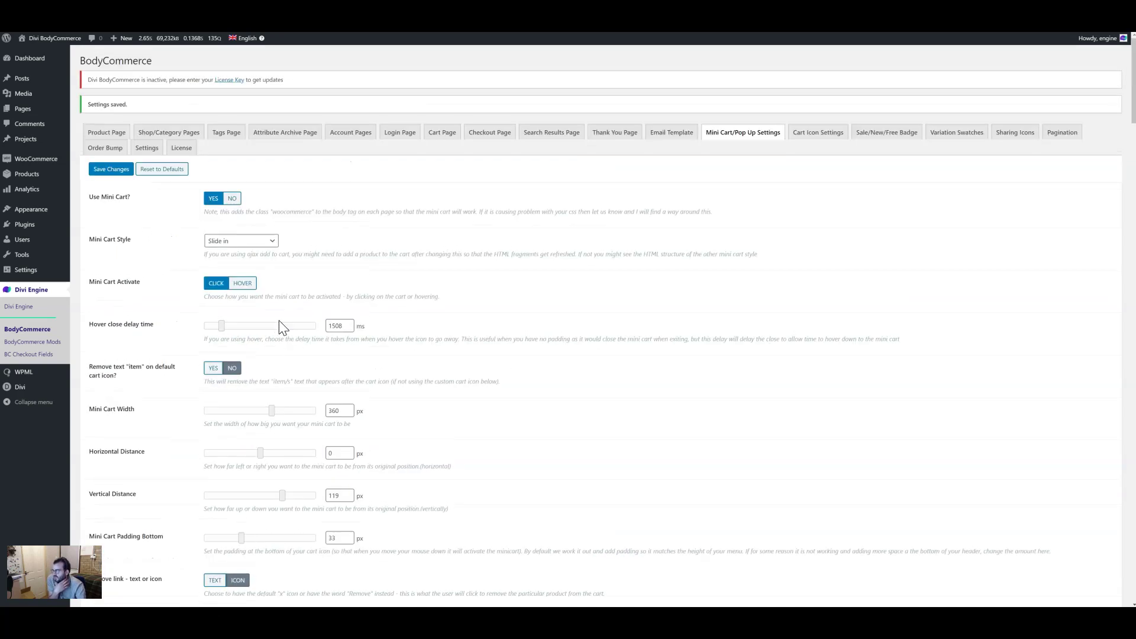
click(115, 171)
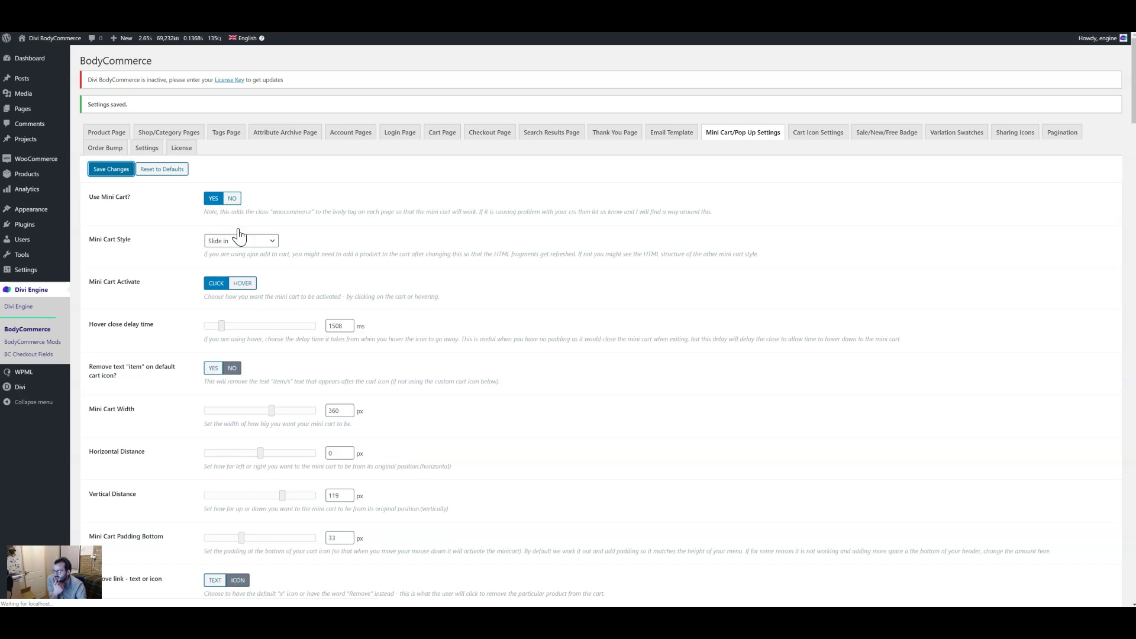
scroll(260, 329, down, 10)
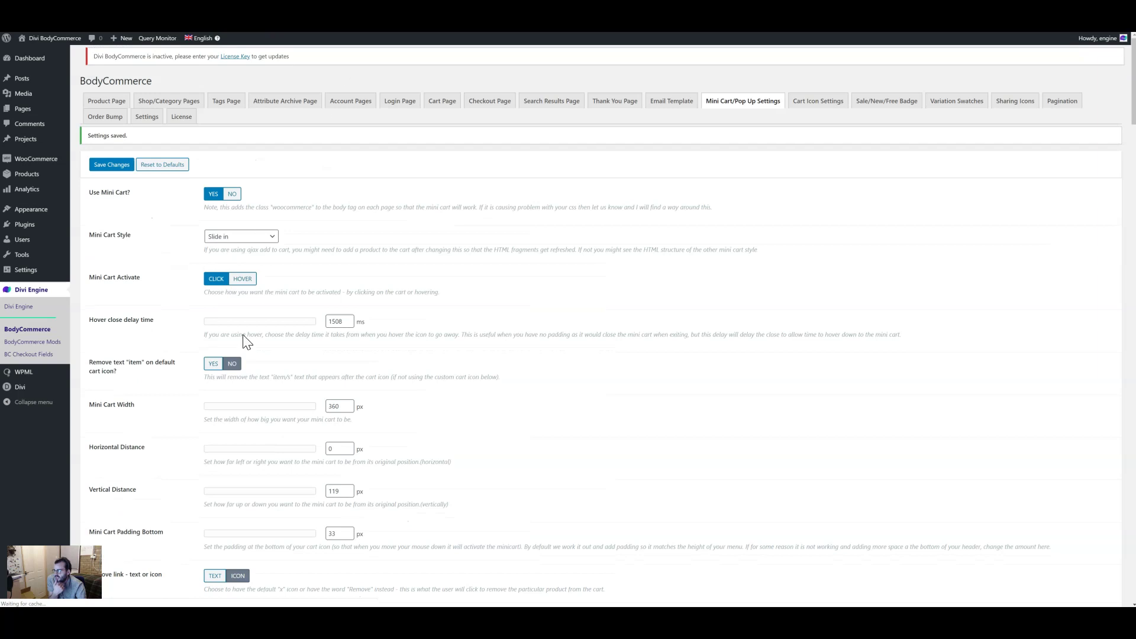
Step: Reload the category page, add the Belt in size Small to the cart and check it in the mini cart
key(ctrl+Tab)
right_click(517, 78)
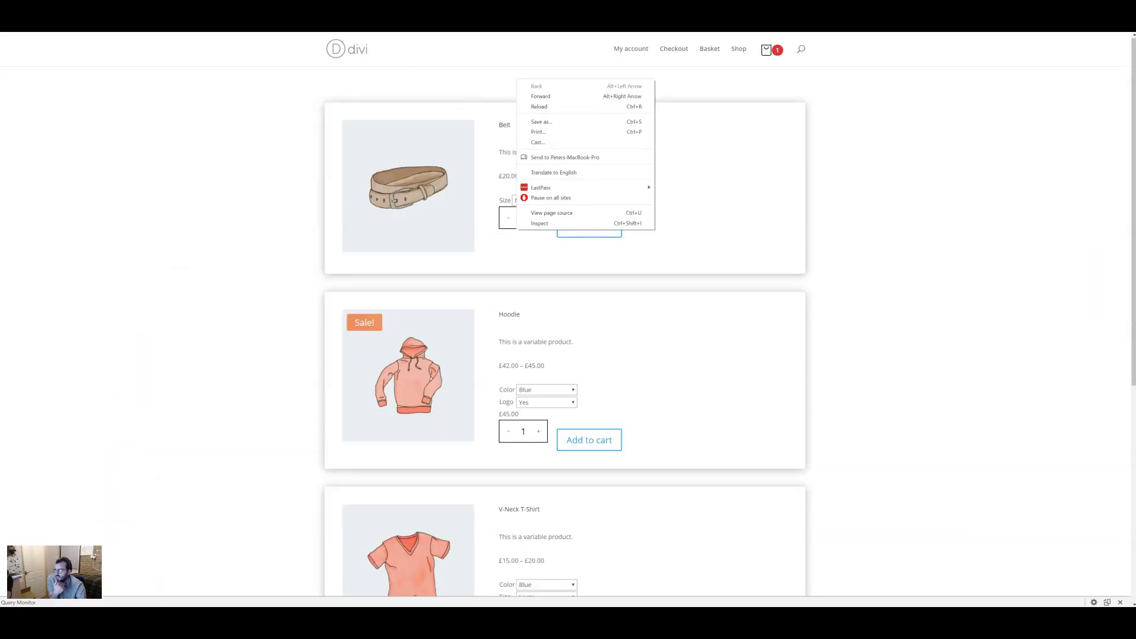
key(Escape)
key(F5)
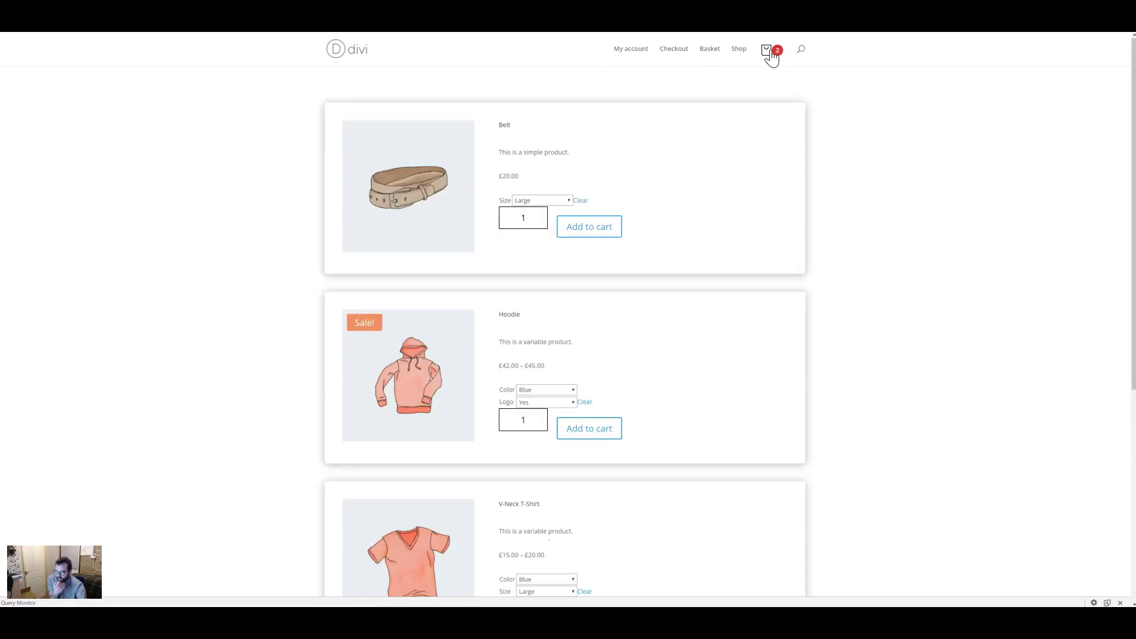
scroll(651, 327, down, 1)
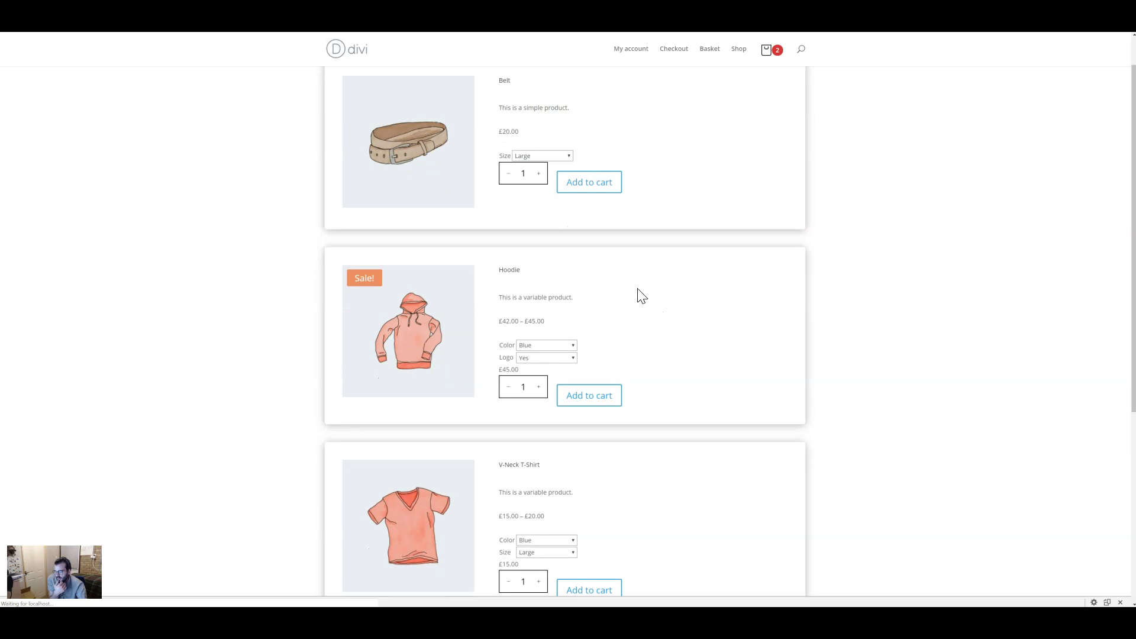
click(544, 156)
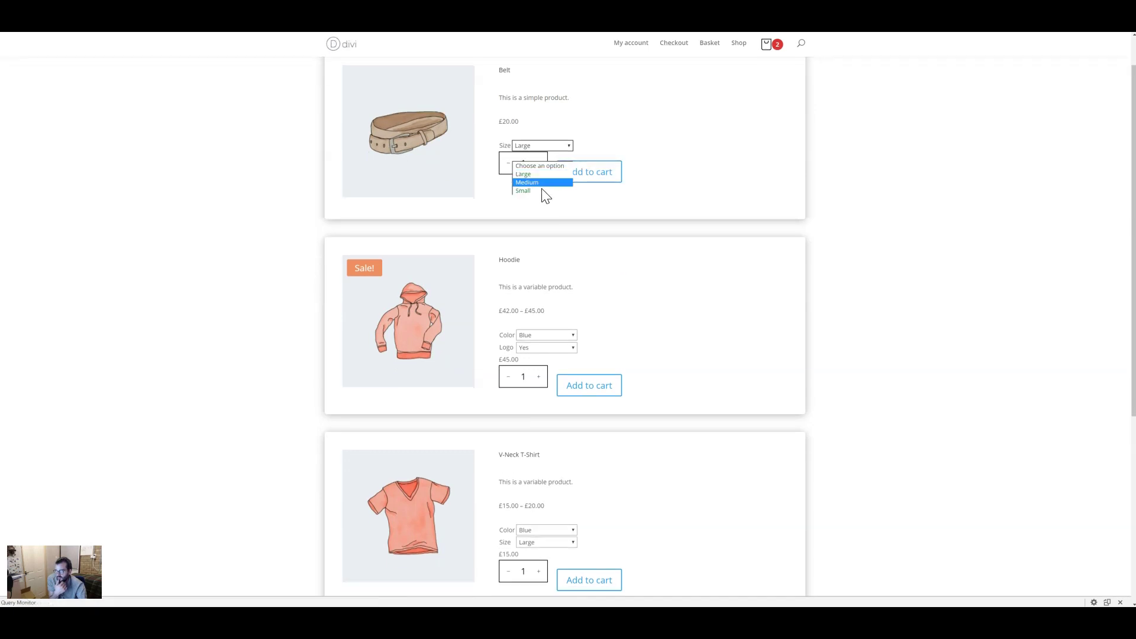
click(578, 176)
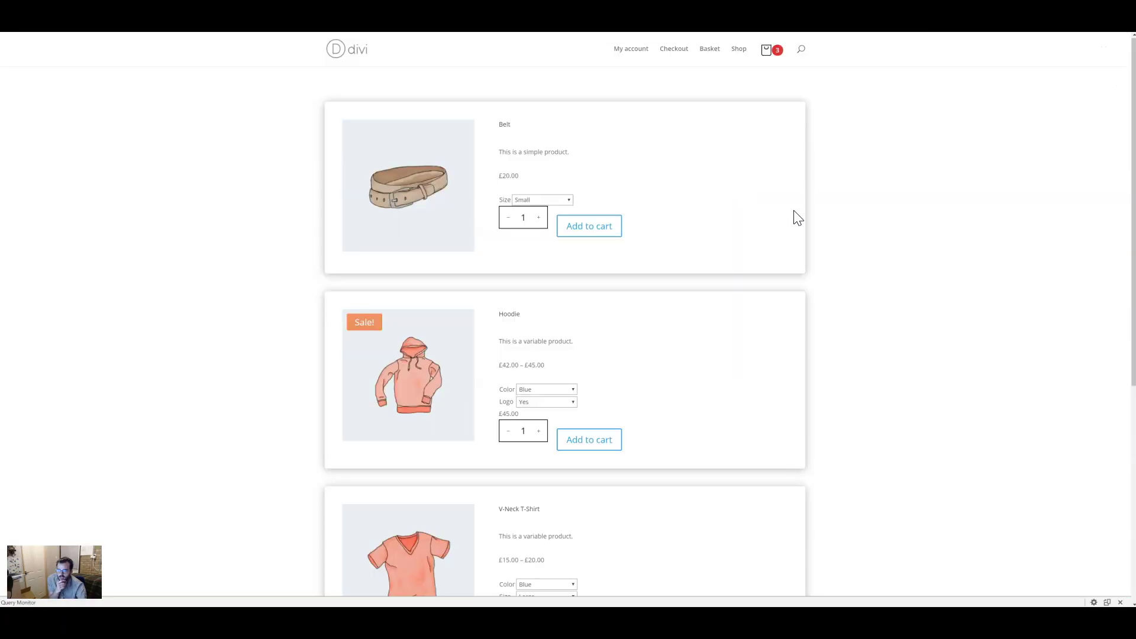
click(768, 51)
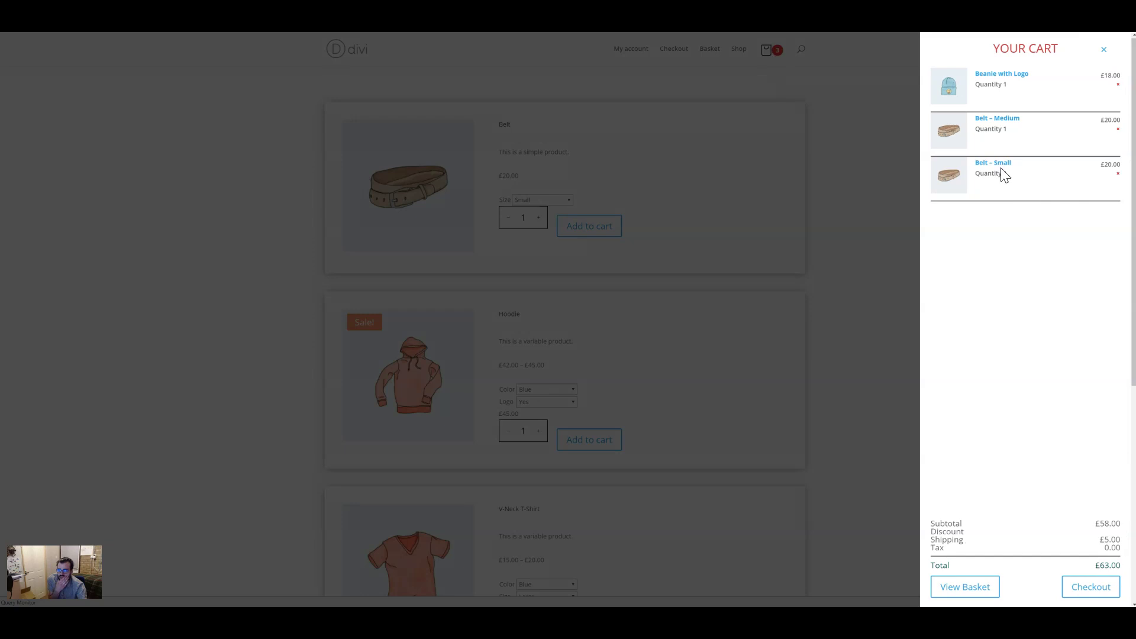
click(772, 259)
Step: Set the Belt's size to Medium and add it to the cart
scroll(728, 278, down, 4)
scroll(645, 279, up, 2)
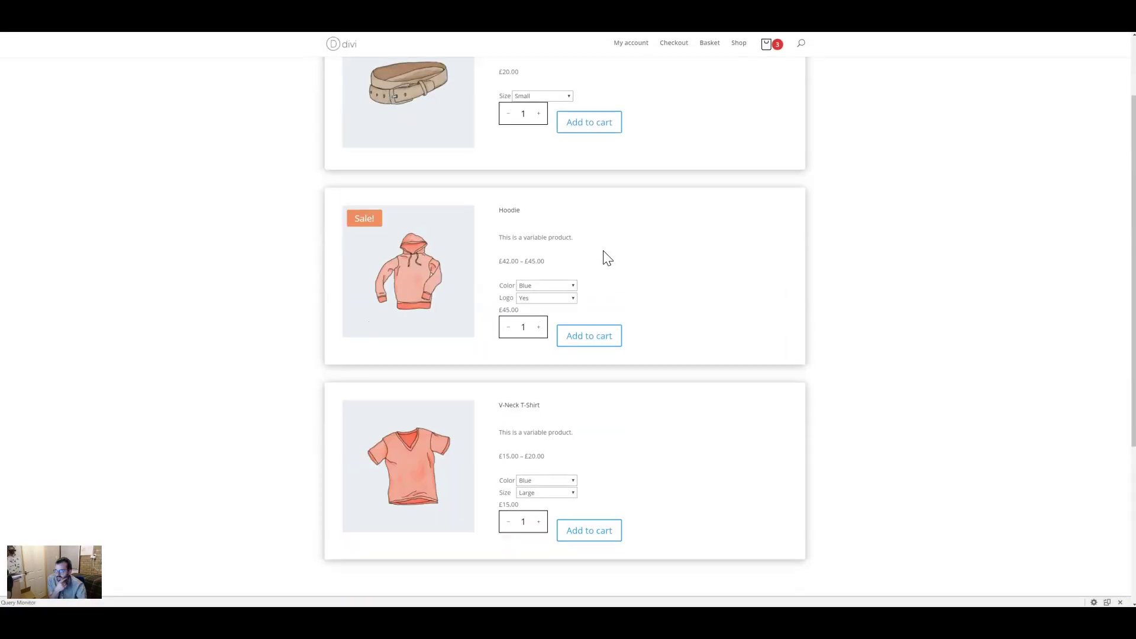
click(533, 126)
click(577, 135)
scroll(779, 150, up, 2)
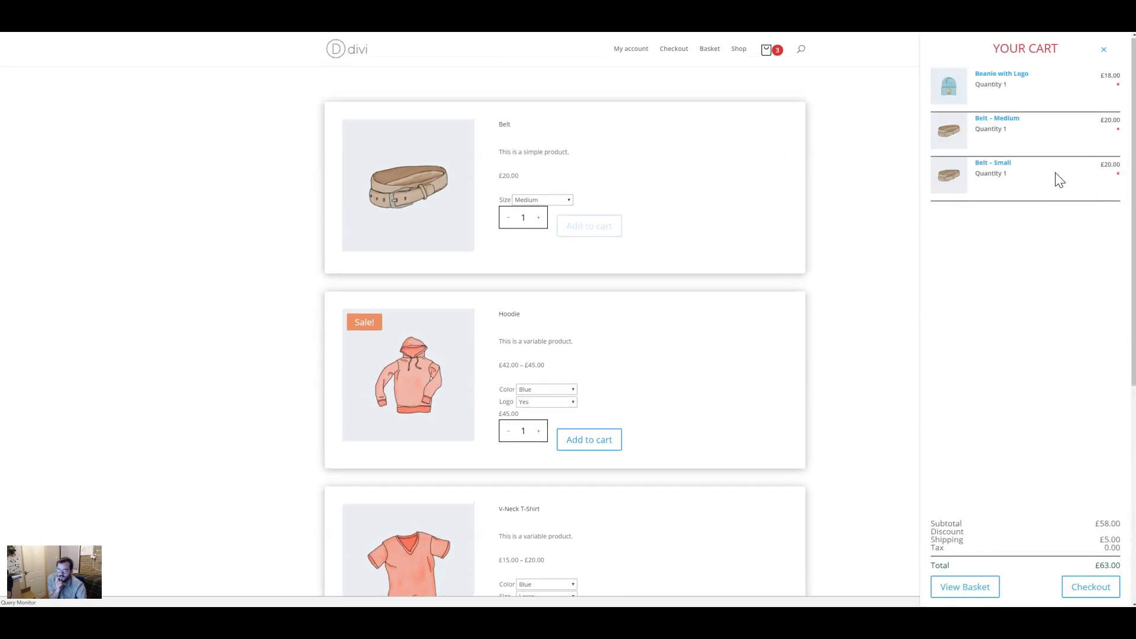
Step: Add the Hoodie with Color Blue and Logo Yes to the cart and check it in the mini cart
scroll(611, 272, down, 3)
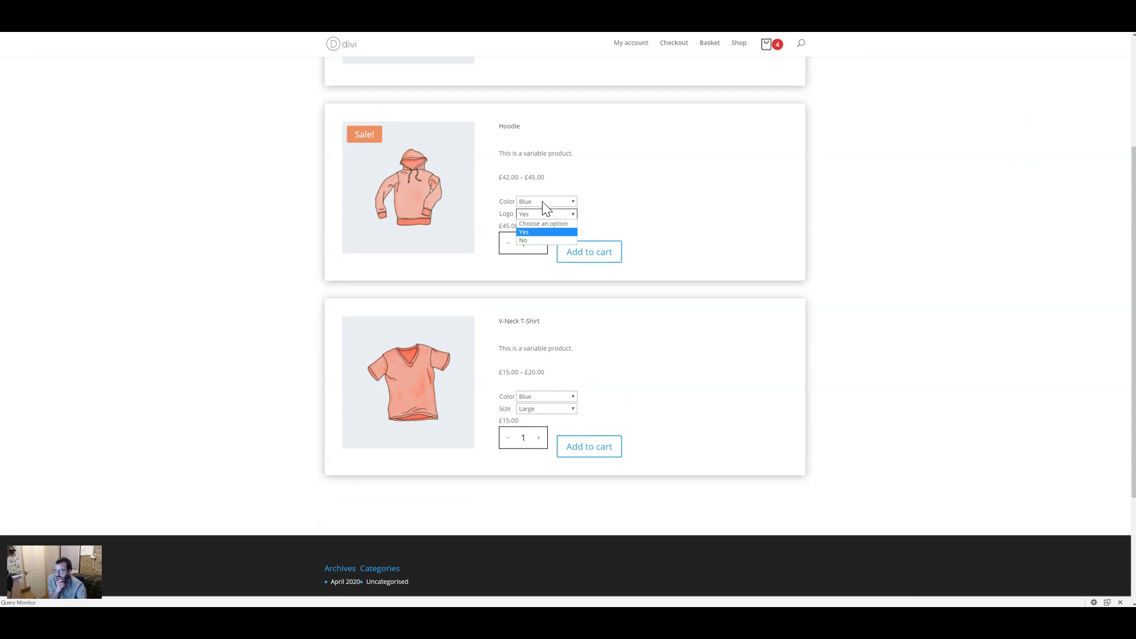
click(545, 216)
click(569, 255)
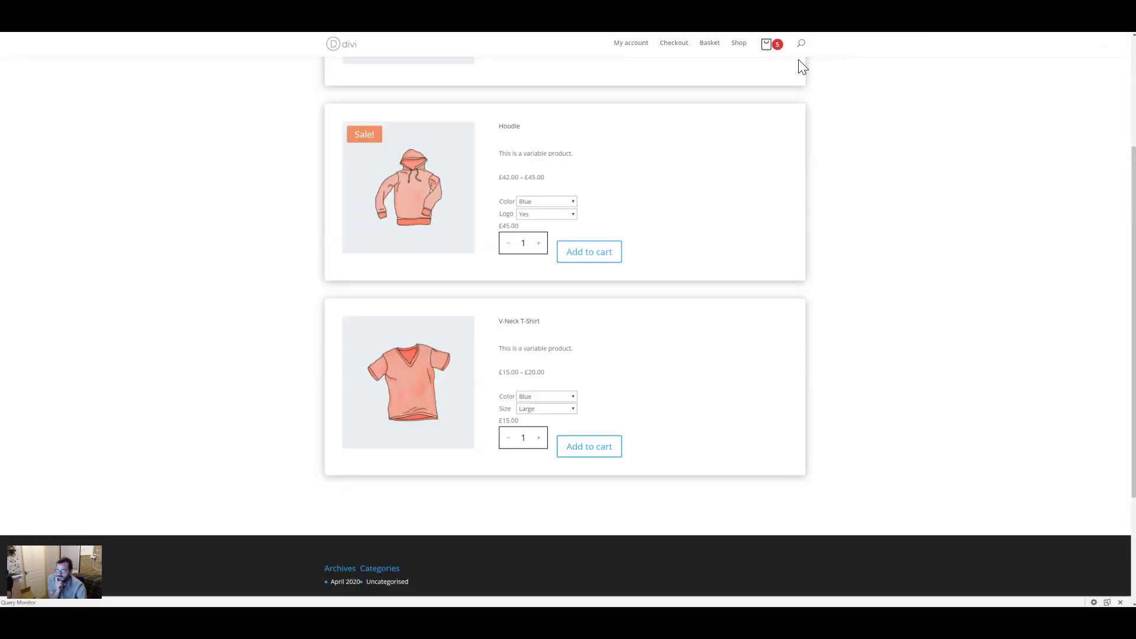
click(767, 46)
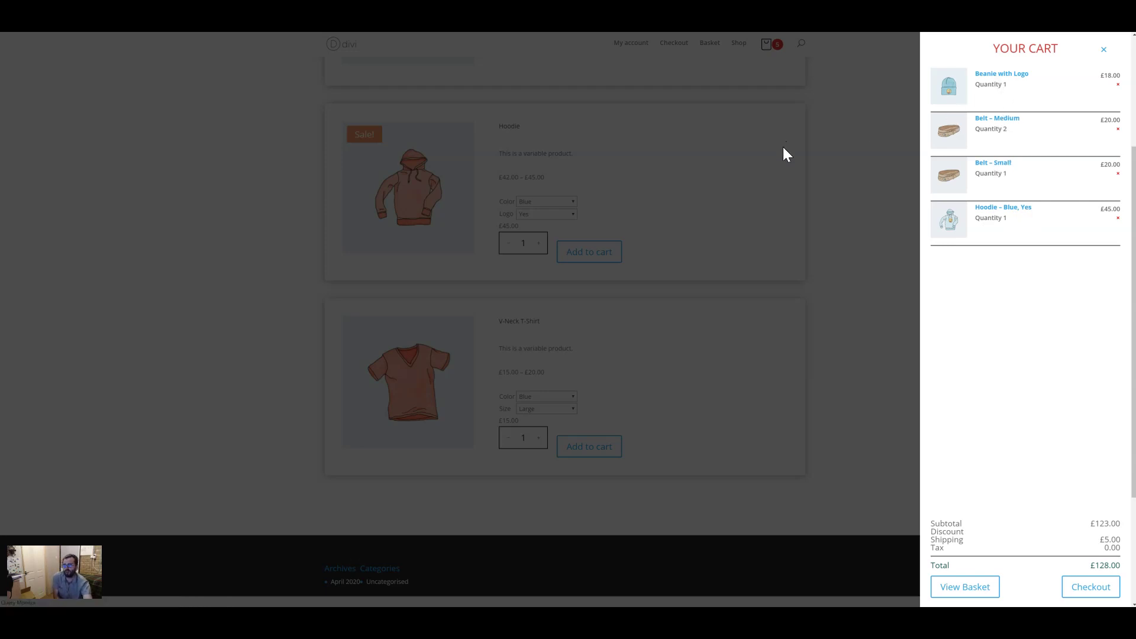
click(769, 250)
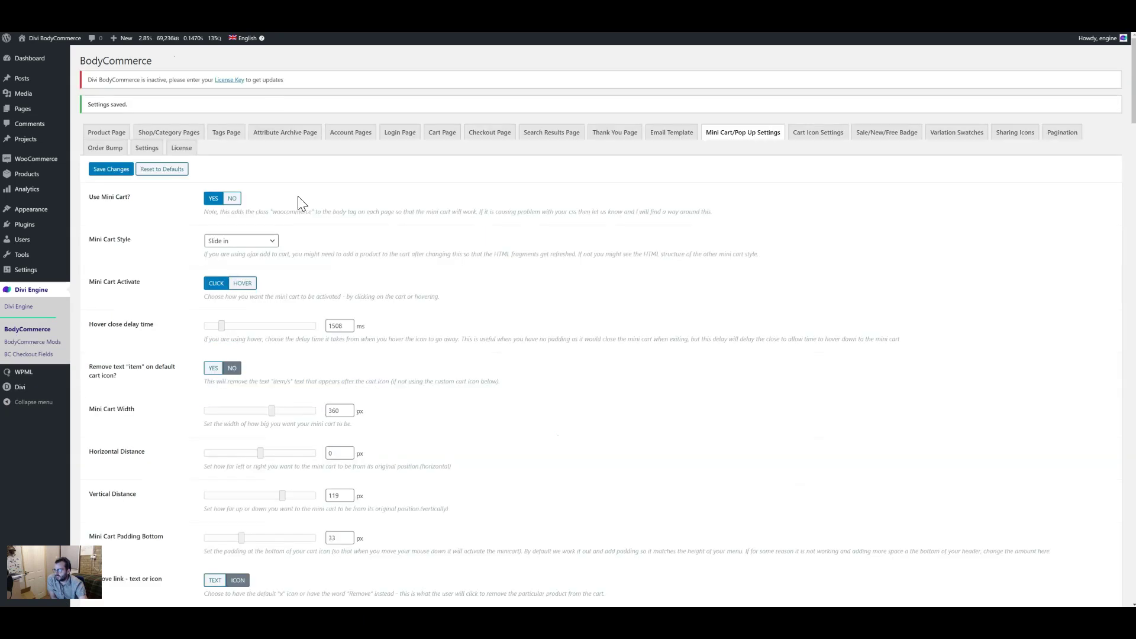
Step: Edit the Auto show delay in the Ajax mini cart settings and save the changes
scroll(294, 323, down, 15)
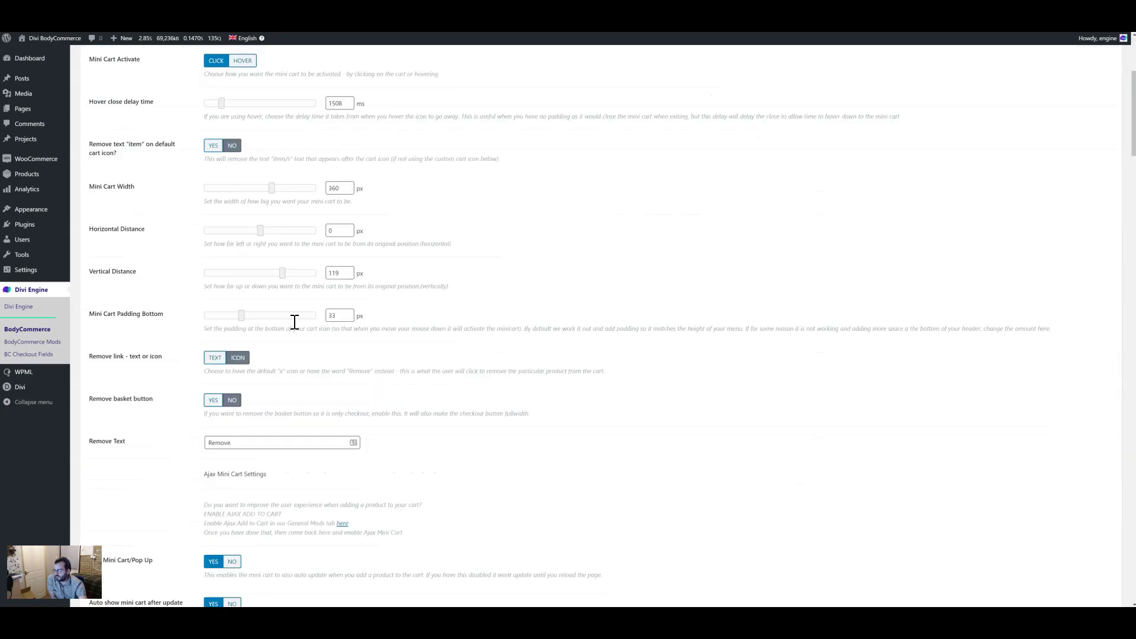
scroll(294, 340, down, 2)
double_click(332, 371)
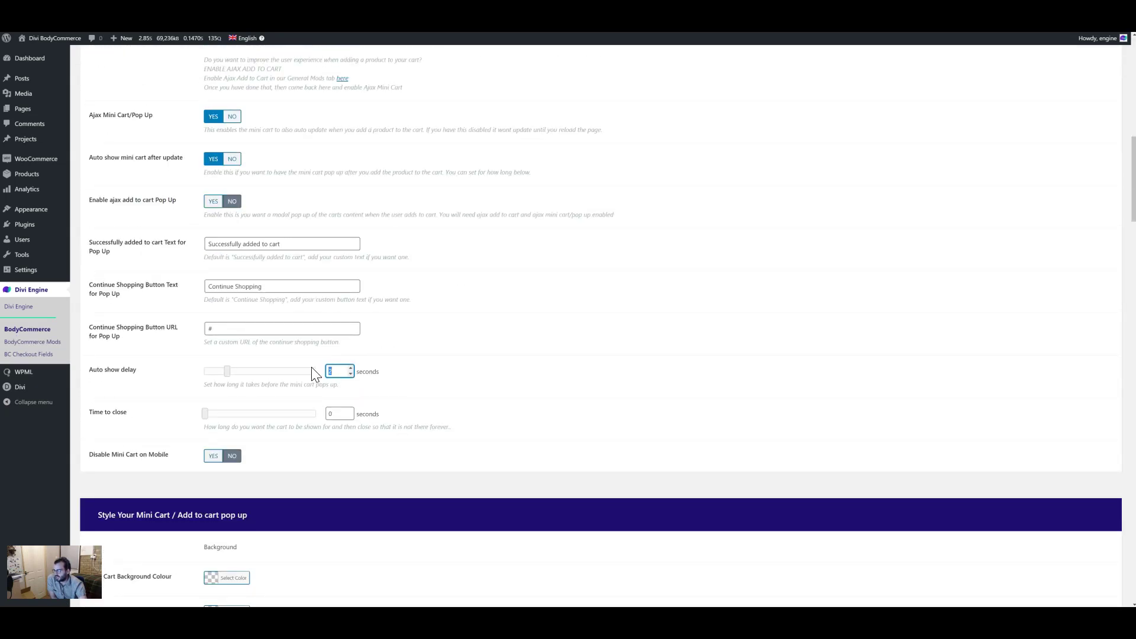
scroll(246, 228, up, 20)
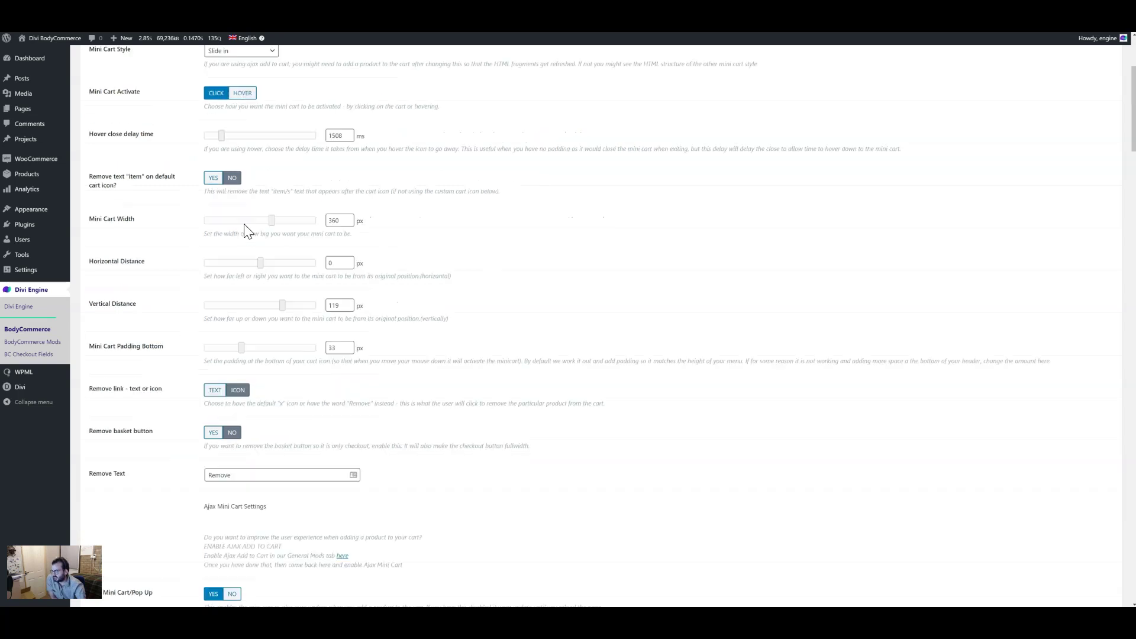
click(127, 172)
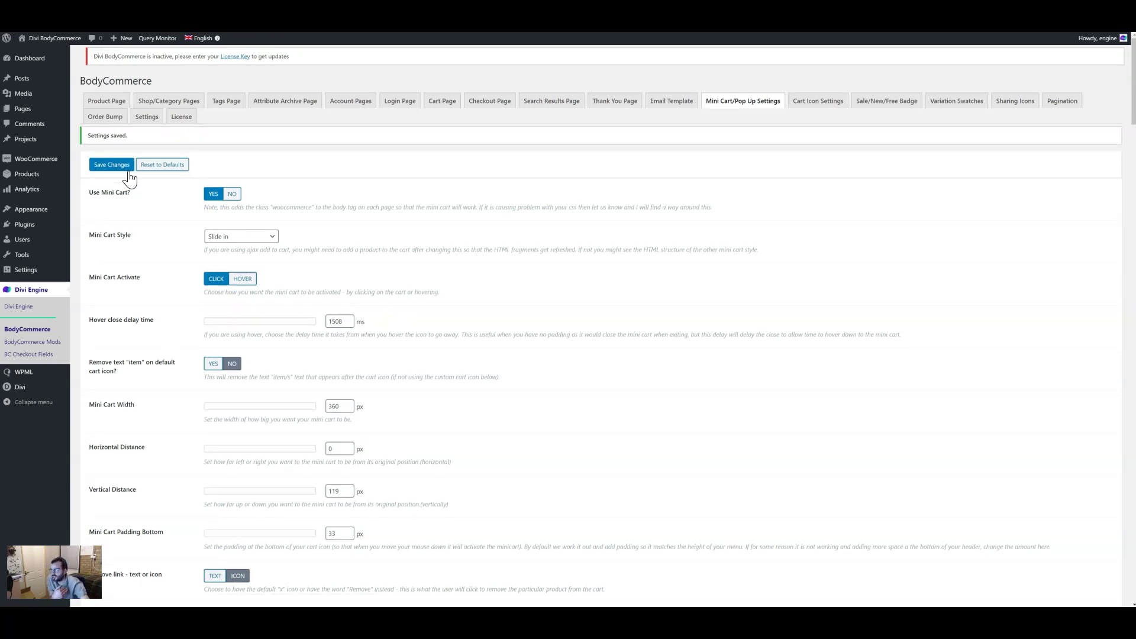
Step: Reload the category page, add the Belt in size Large to the cart and check it in the mini cart
key(ctrl+Tab)
key(F5)
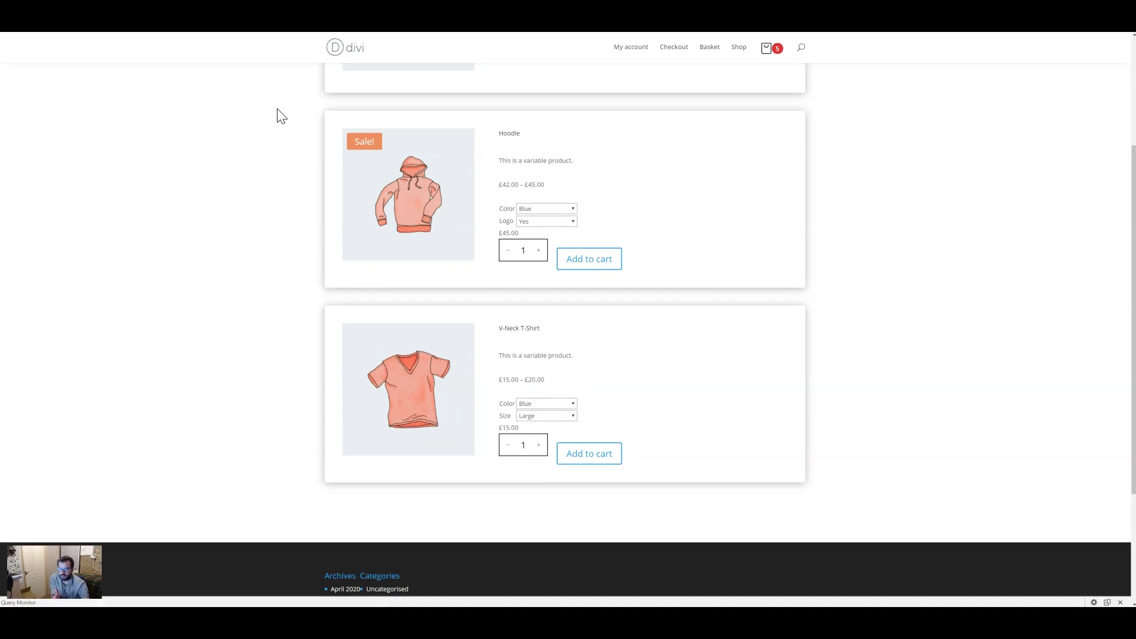
scroll(301, 205, up, 3)
click(546, 202)
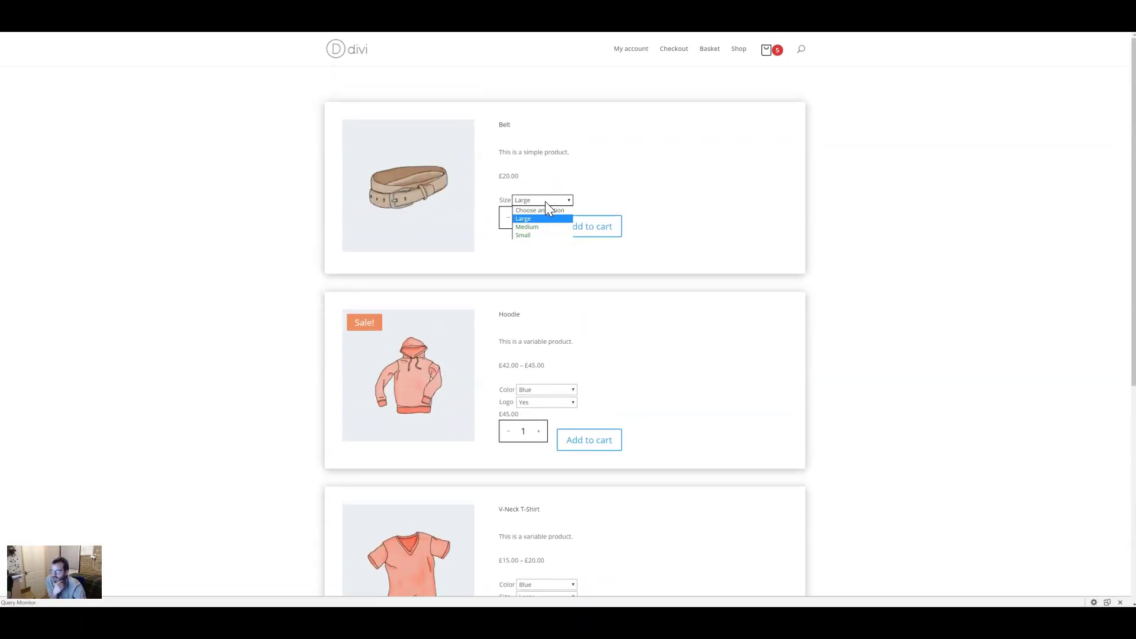
click(541, 213)
click(574, 229)
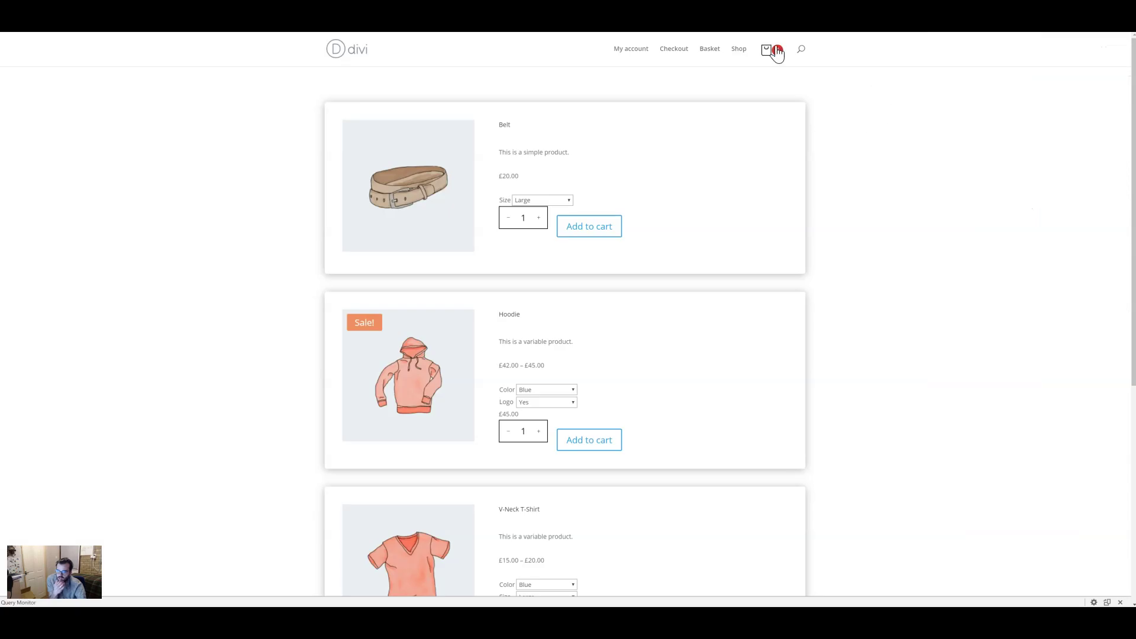
click(775, 48)
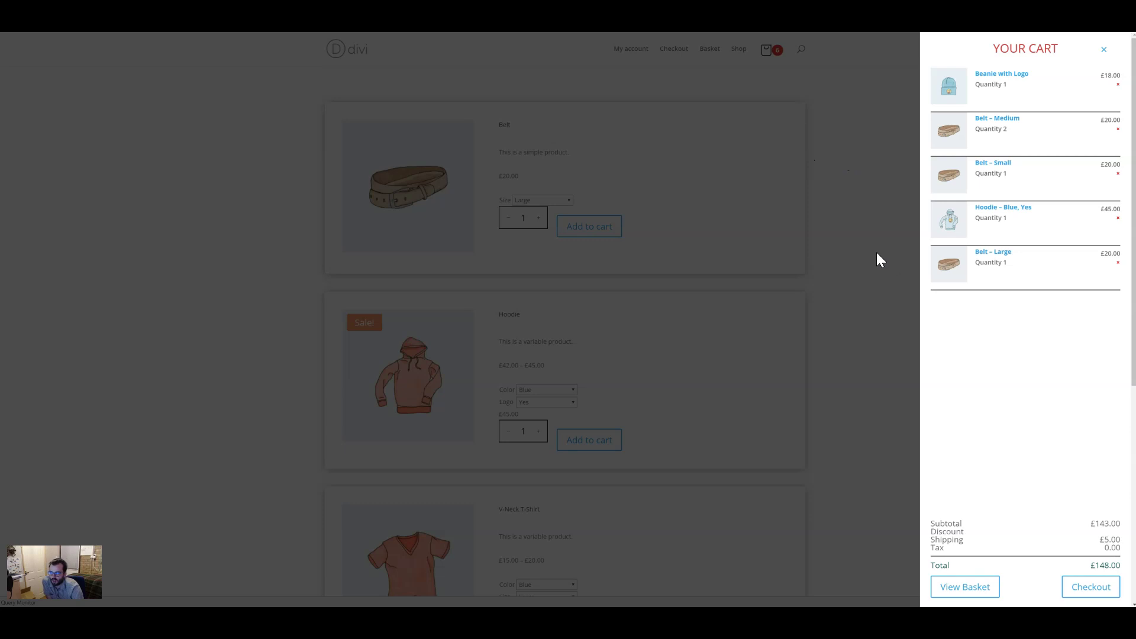
click(630, 204)
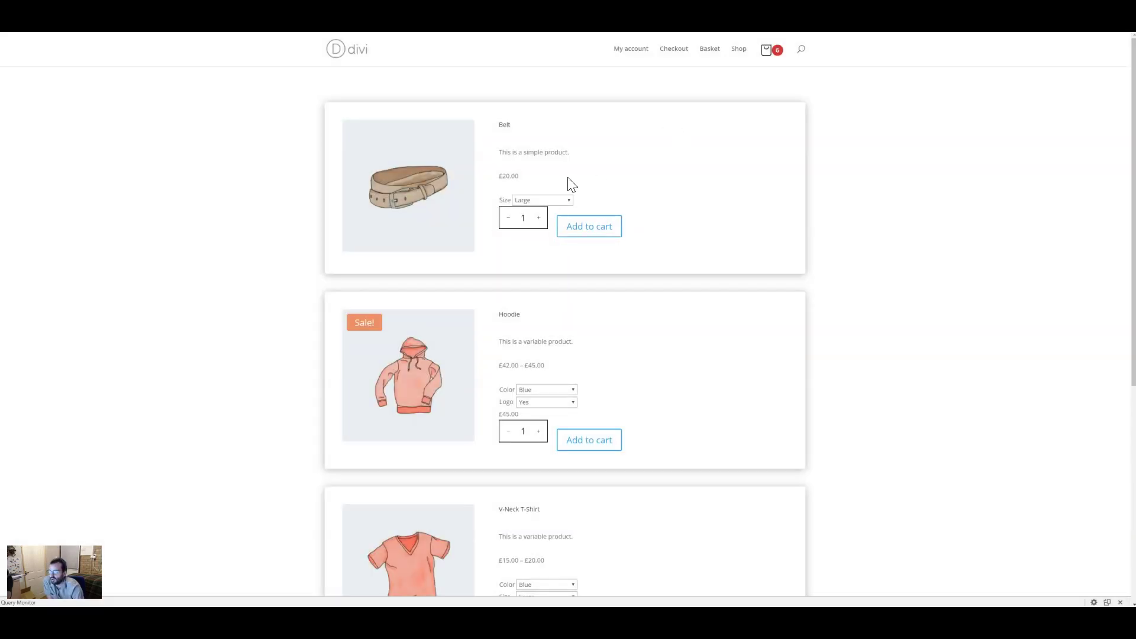
Step: Open the global settings of BodyCommerce Mods and check the Enable Ajax Add to Cart option
key(ctrl+Tab)
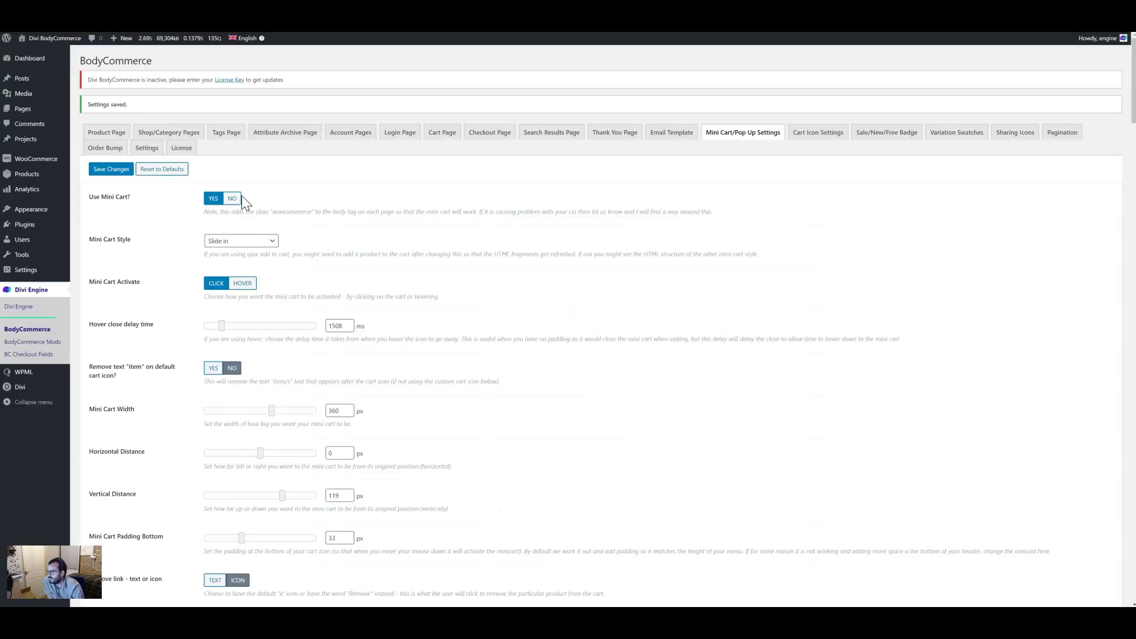
click(31, 342)
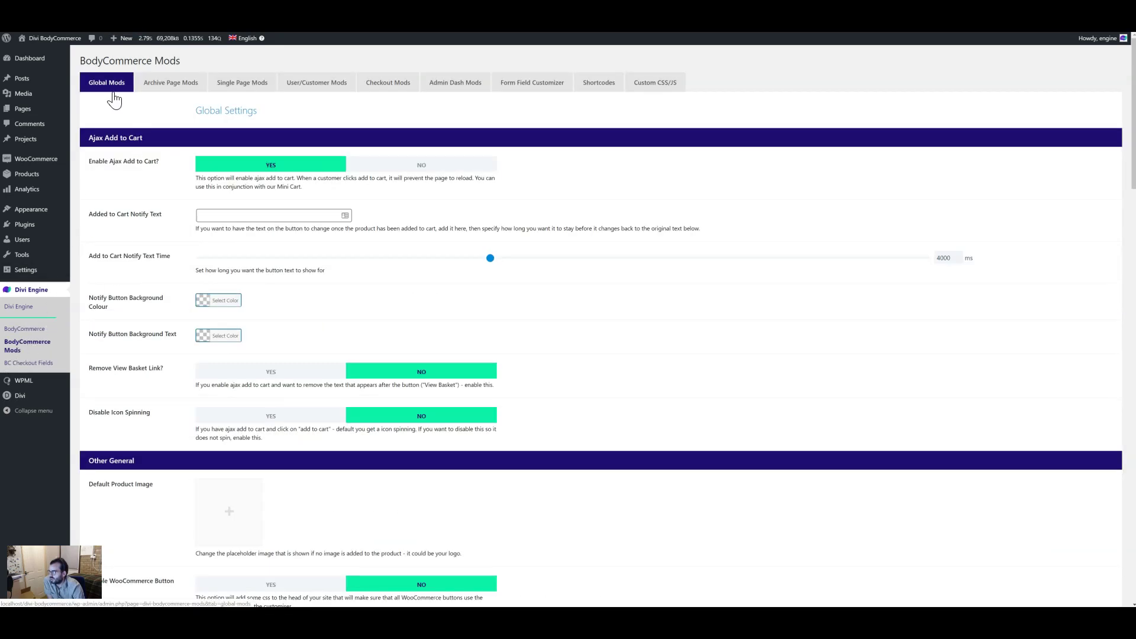
drag(172, 160, 89, 160)
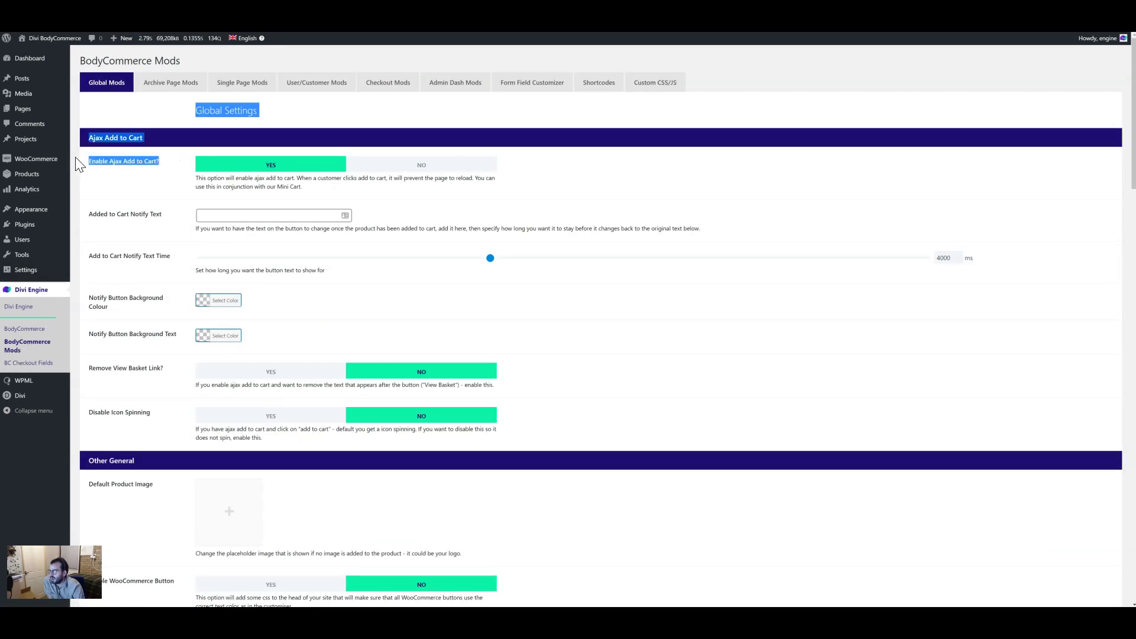
Step: Set the Added to Cart Notify Text to "Added" in the Ajax Add to Cart settings
drag(166, 214, 84, 218)
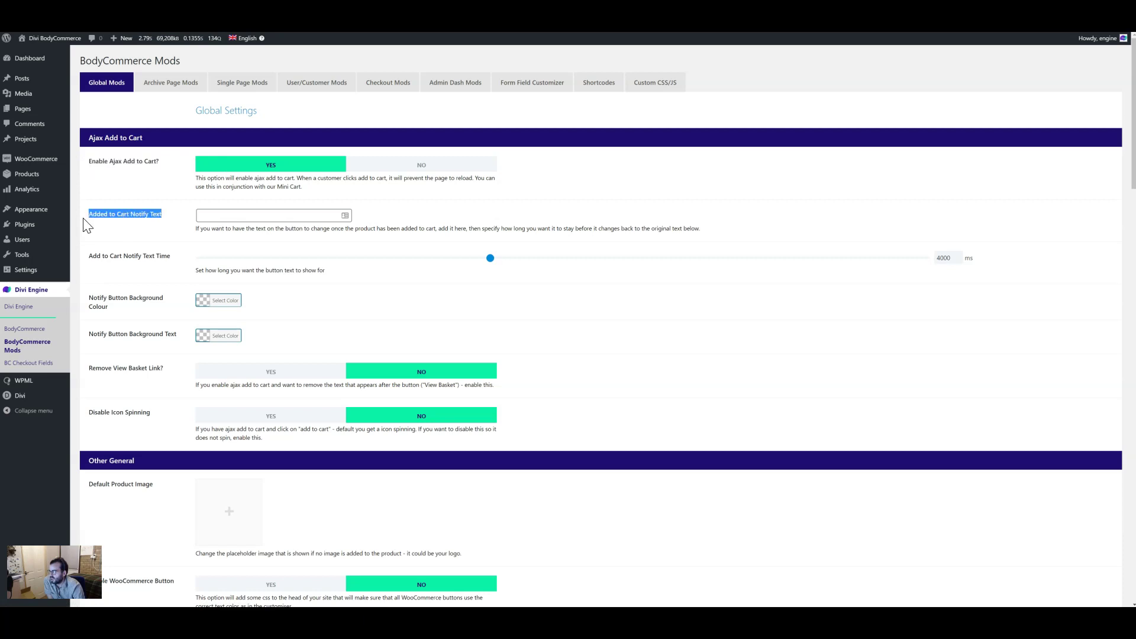
click(200, 216)
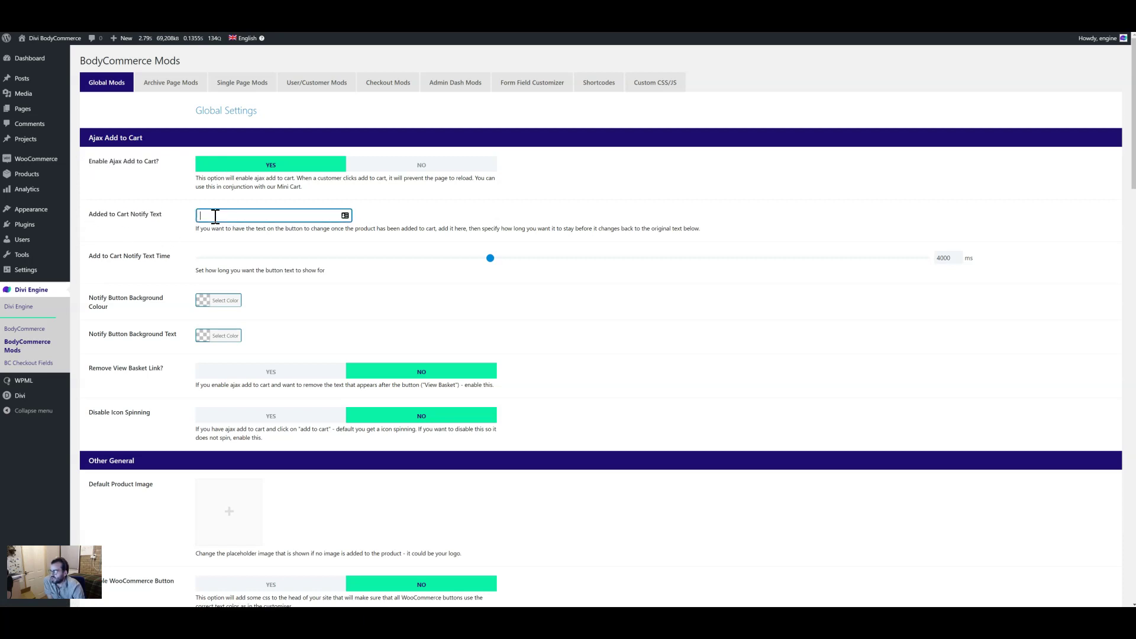
text(Added)
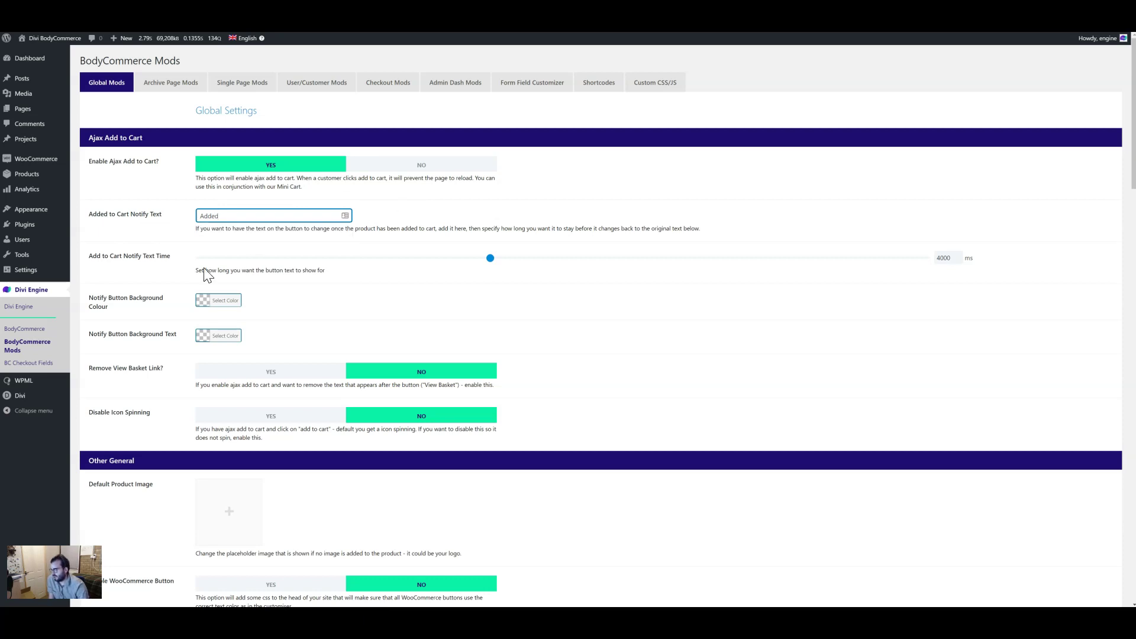
click(140, 240)
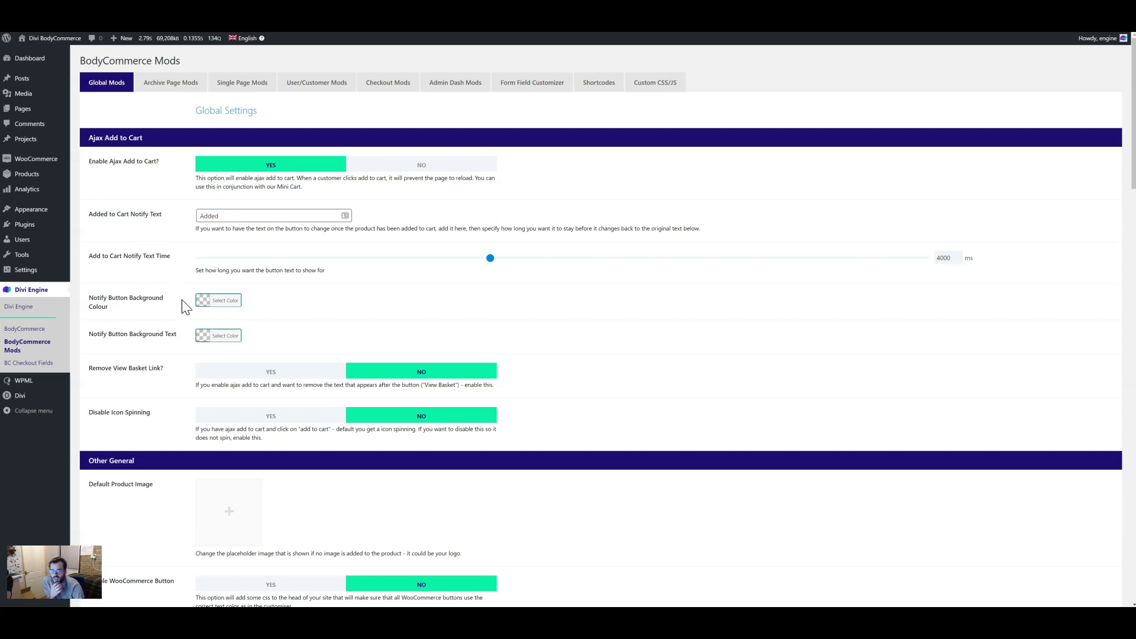
Step: Set the notify button's background colour to green #81d742 and its text colour to white
click(204, 304)
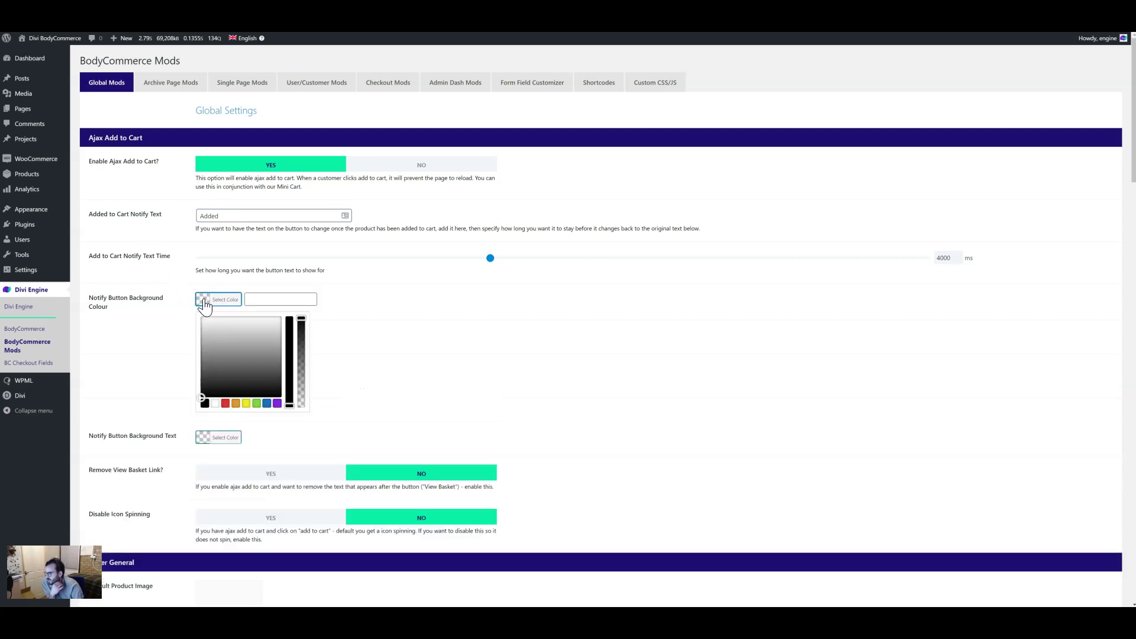
click(256, 403)
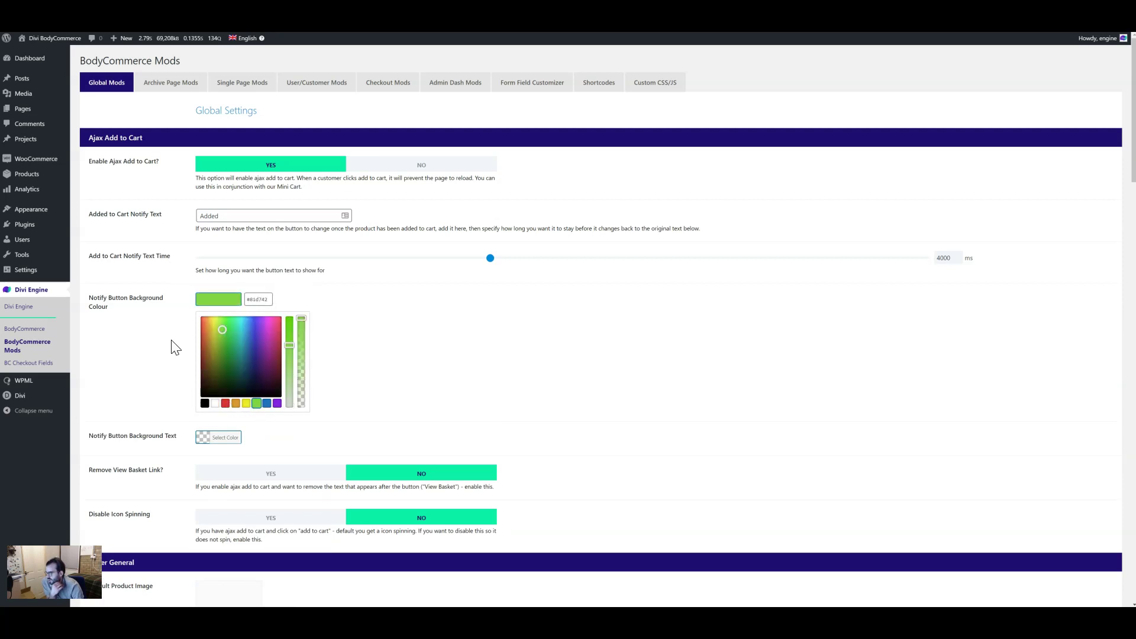
click(176, 348)
click(218, 335)
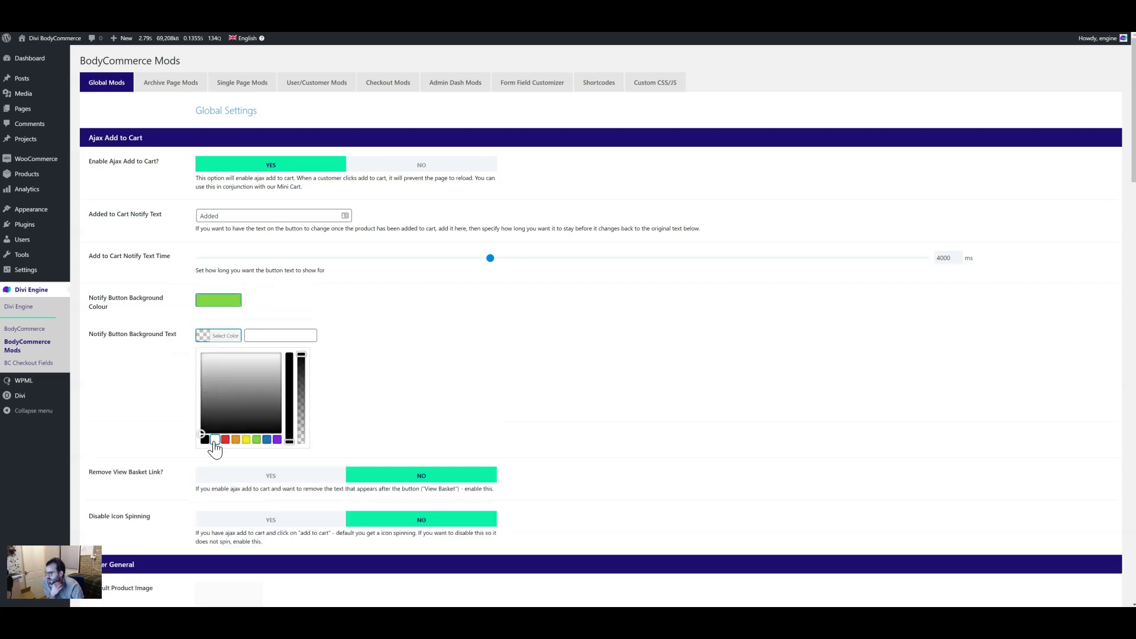
click(214, 439)
click(161, 334)
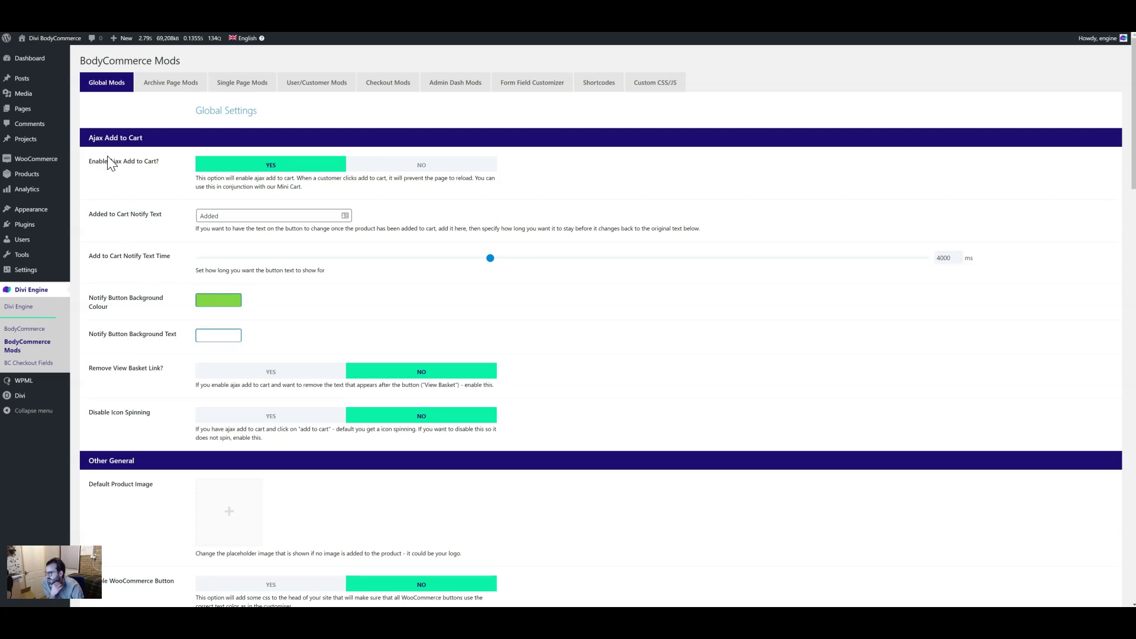
Step: Set Disable Icon Spinning to Yes and save the BodyCommerce Mods changes
click(317, 420)
scroll(144, 322, down, 2)
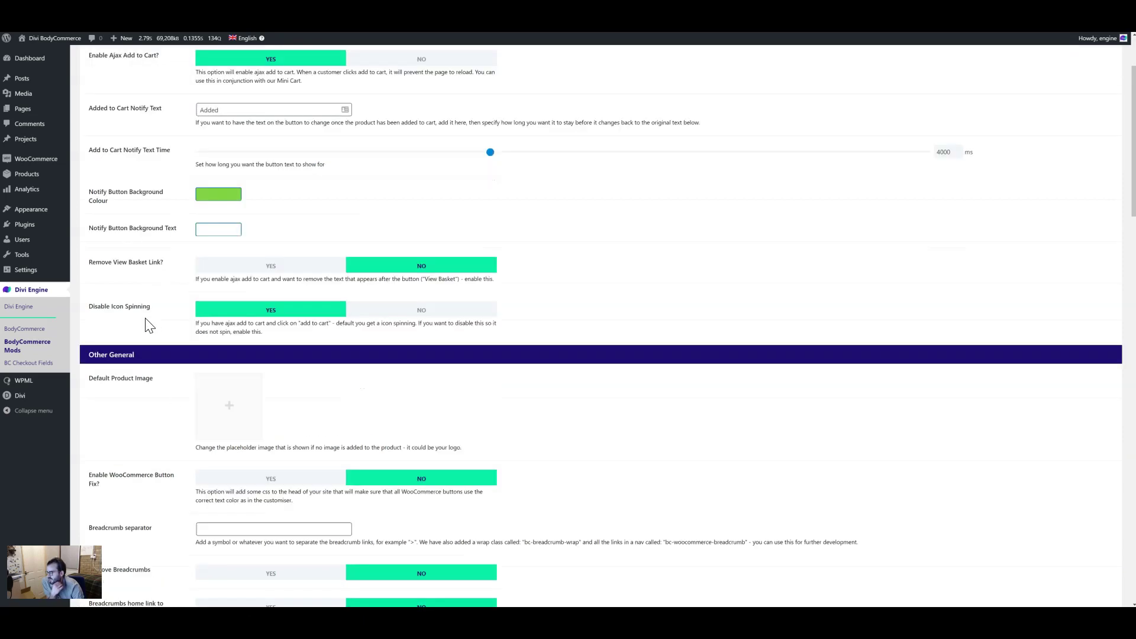
scroll(148, 326, down, 15)
click(121, 556)
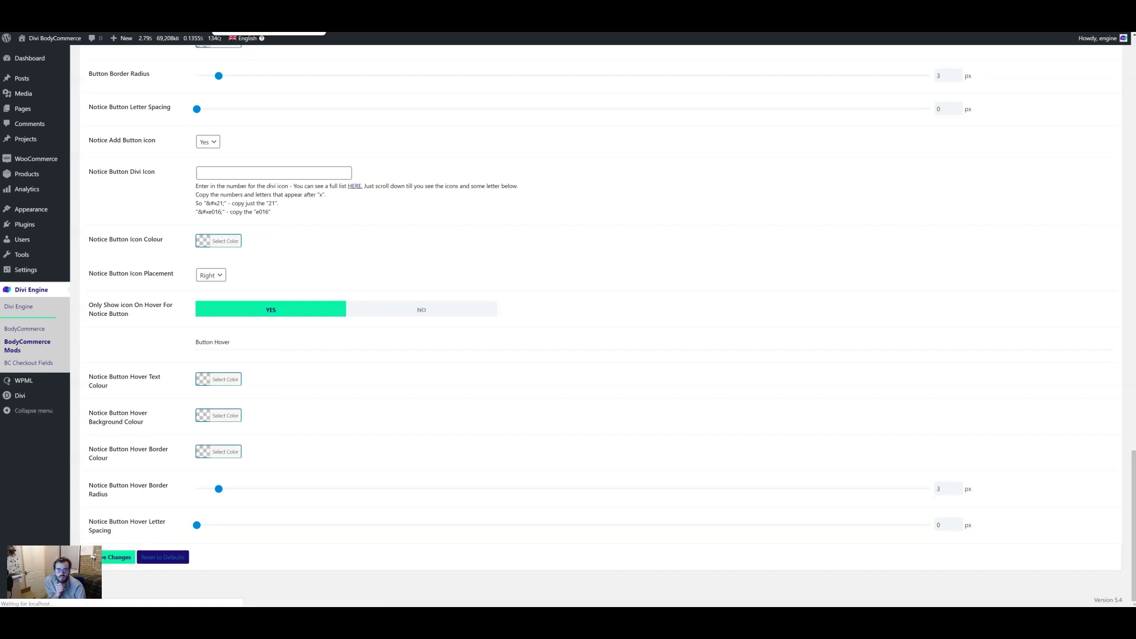
Step: Reload the category page, add the V-Neck T-Shirt in Blue, size Large, to the cart and check it in the mini cart
key(ctrl+Tab)
right_click(270, 159)
click(287, 171)
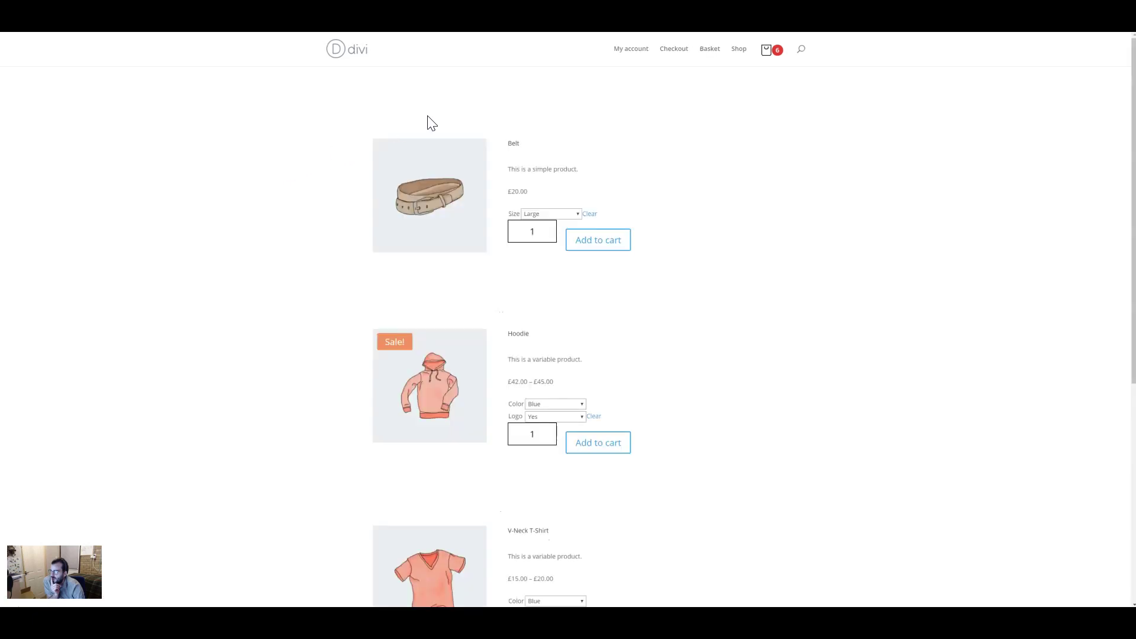
scroll(545, 293, down, 3)
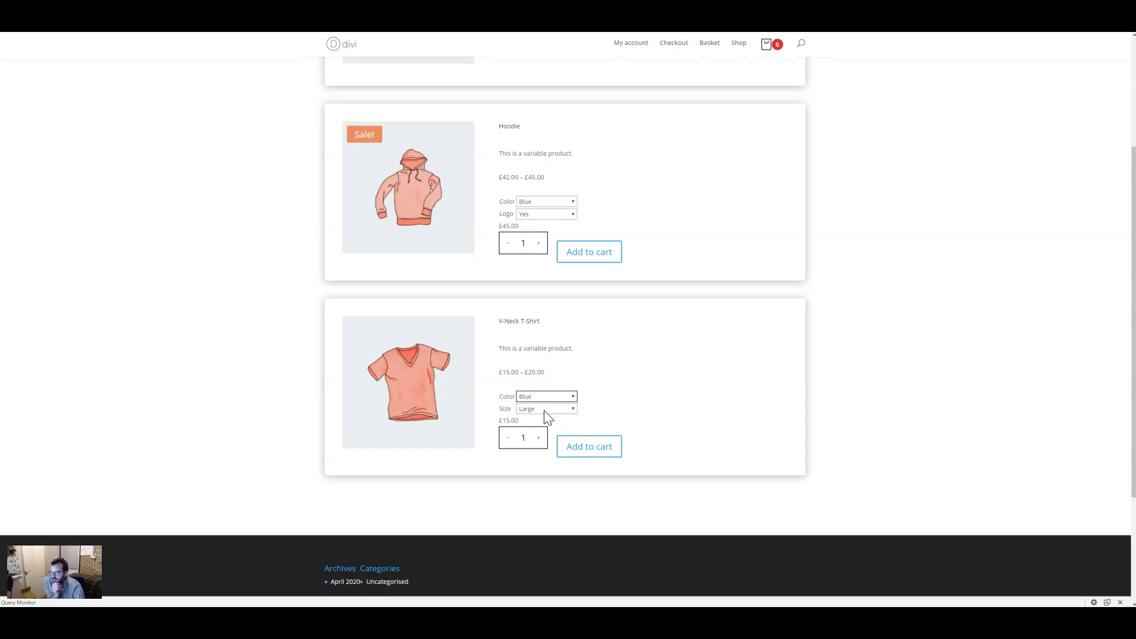
click(591, 456)
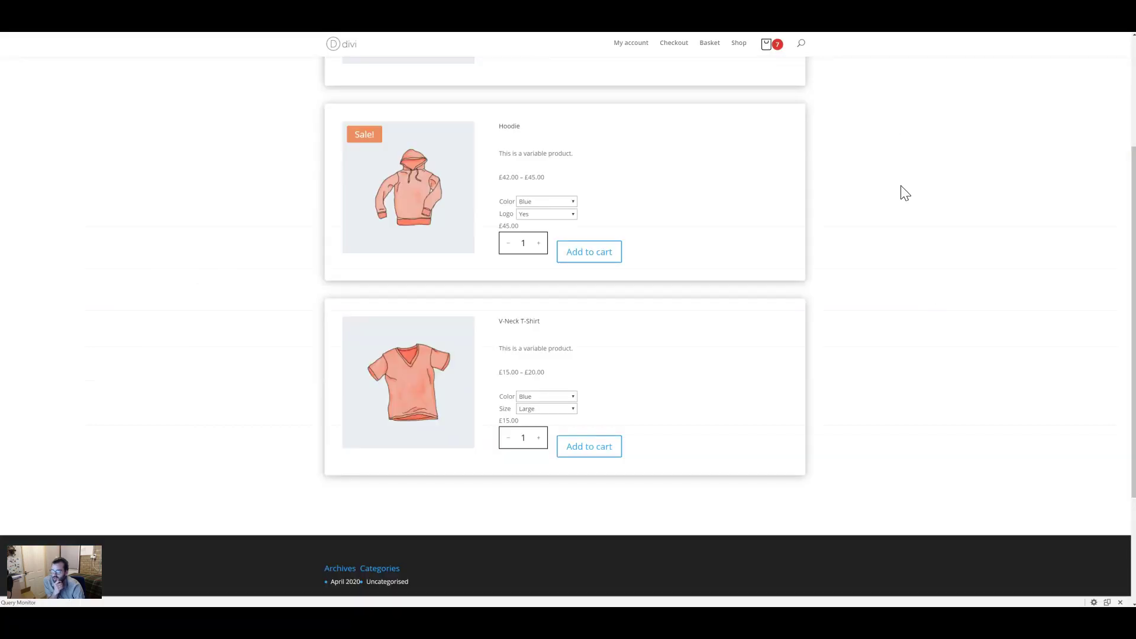
scroll(900, 190, up, 5)
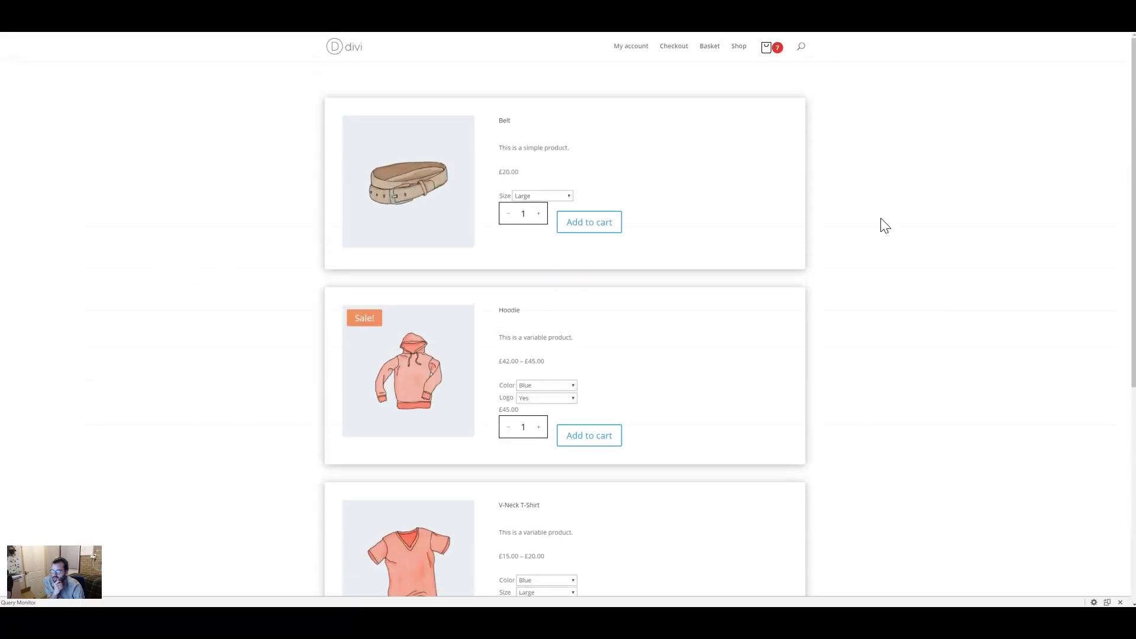
click(764, 48)
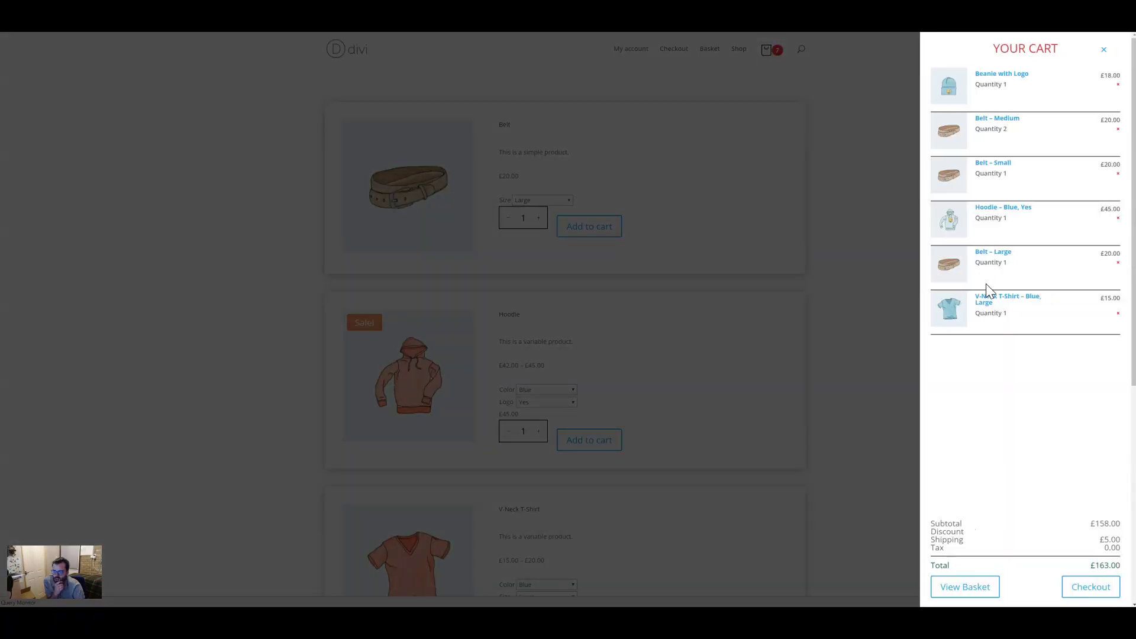
click(868, 246)
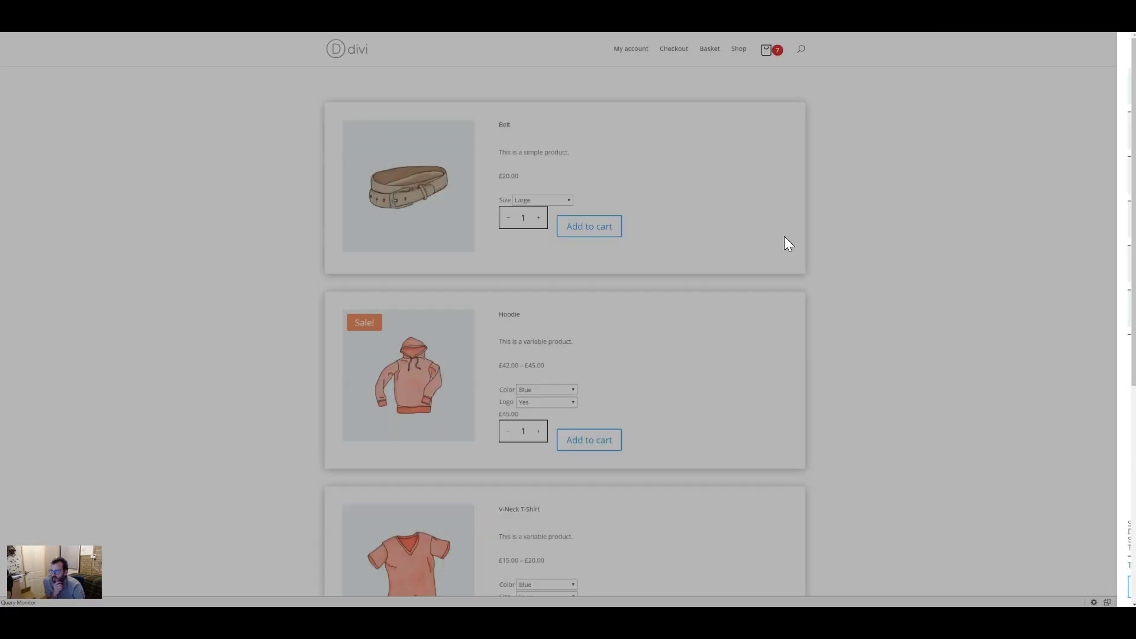
Step: Inspect the Belt's Add to cart button and set the margin-top of its li.product .button rule to 0
right_click(583, 226)
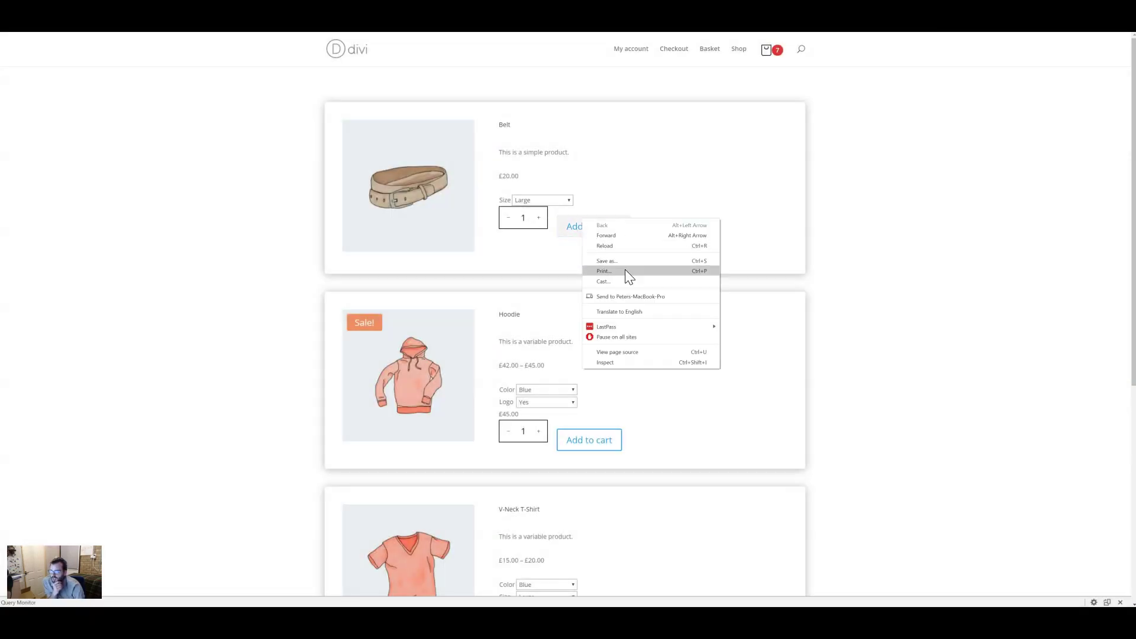
click(650, 361)
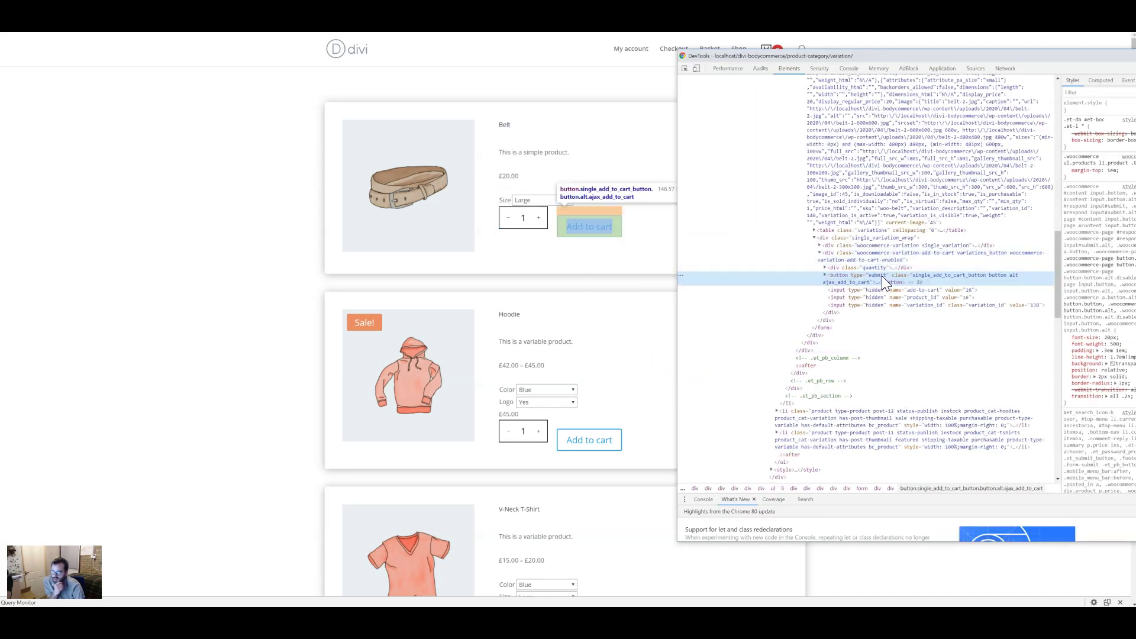
drag(999, 53, 496, 291)
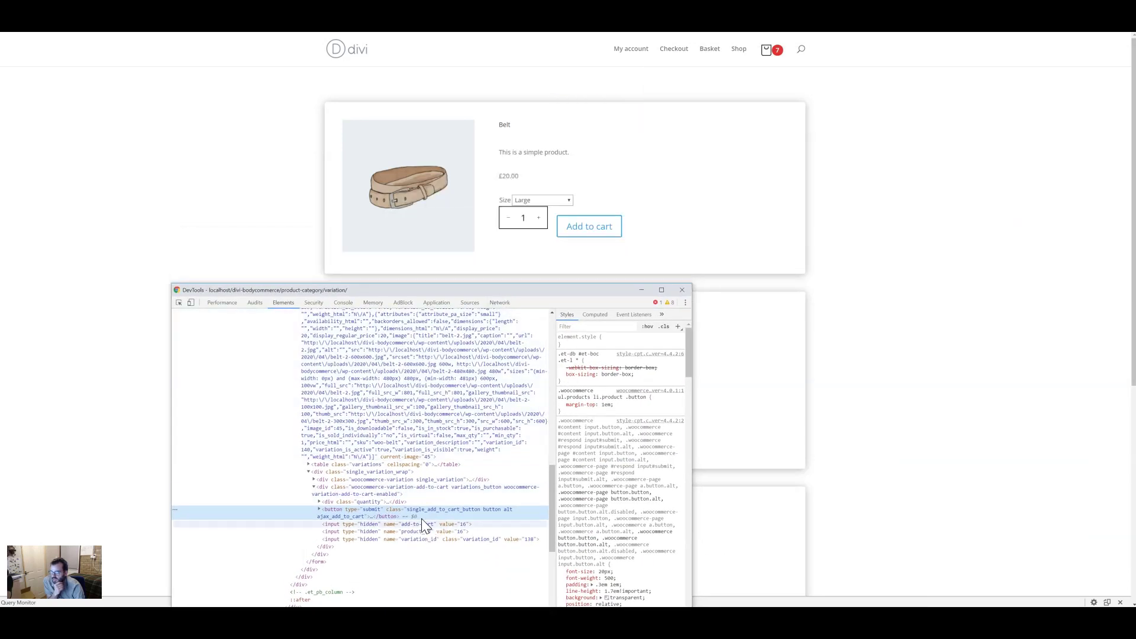
click(607, 404)
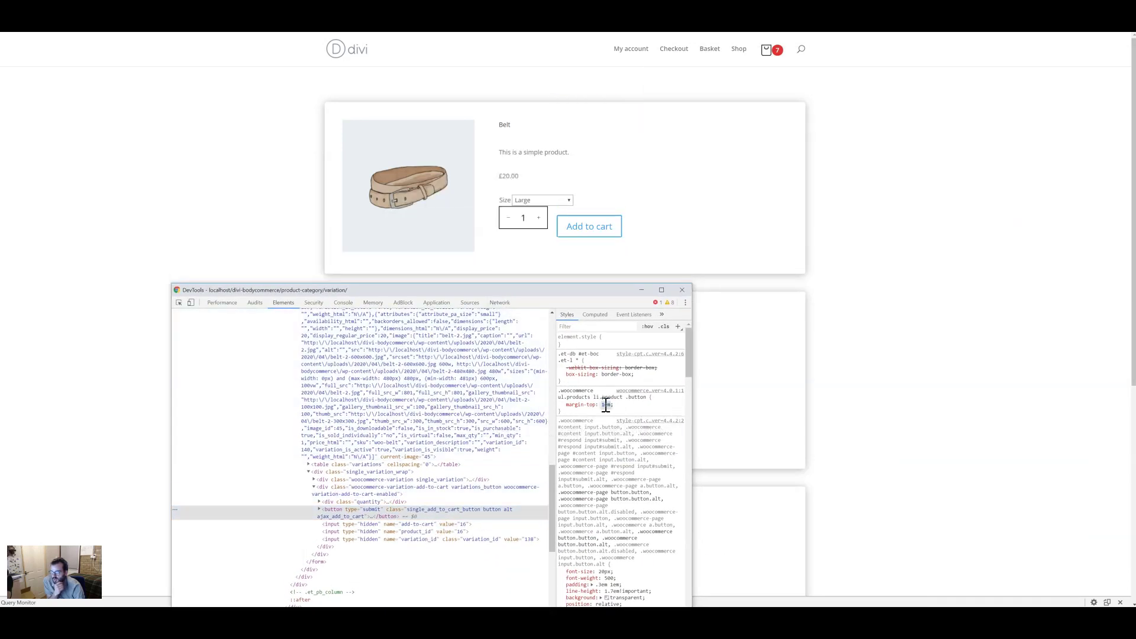
text(0)
key(Return)
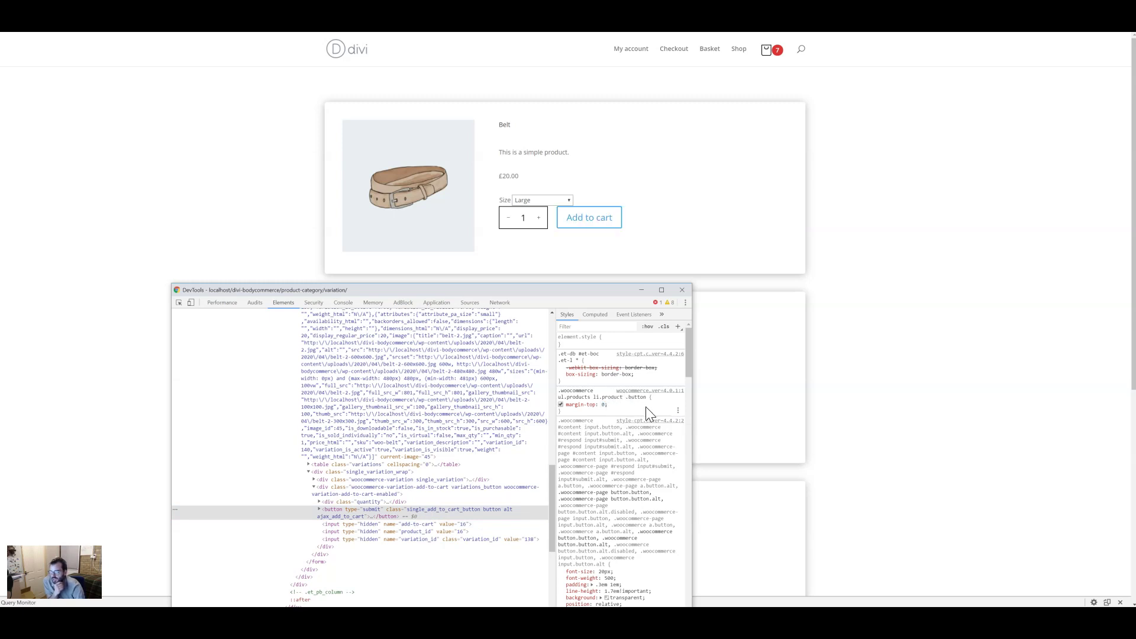
Step: Highlight the .woocommerce ul.products li.product .button selector of the margin rule and return to the category page
click(574, 398)
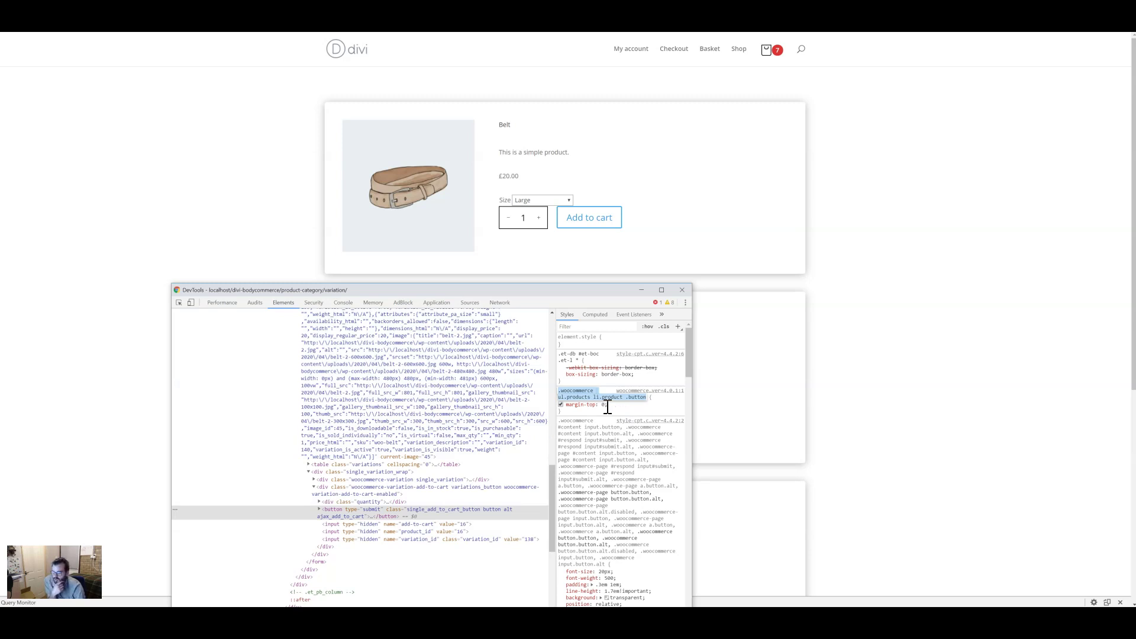
click(611, 411)
click(587, 395)
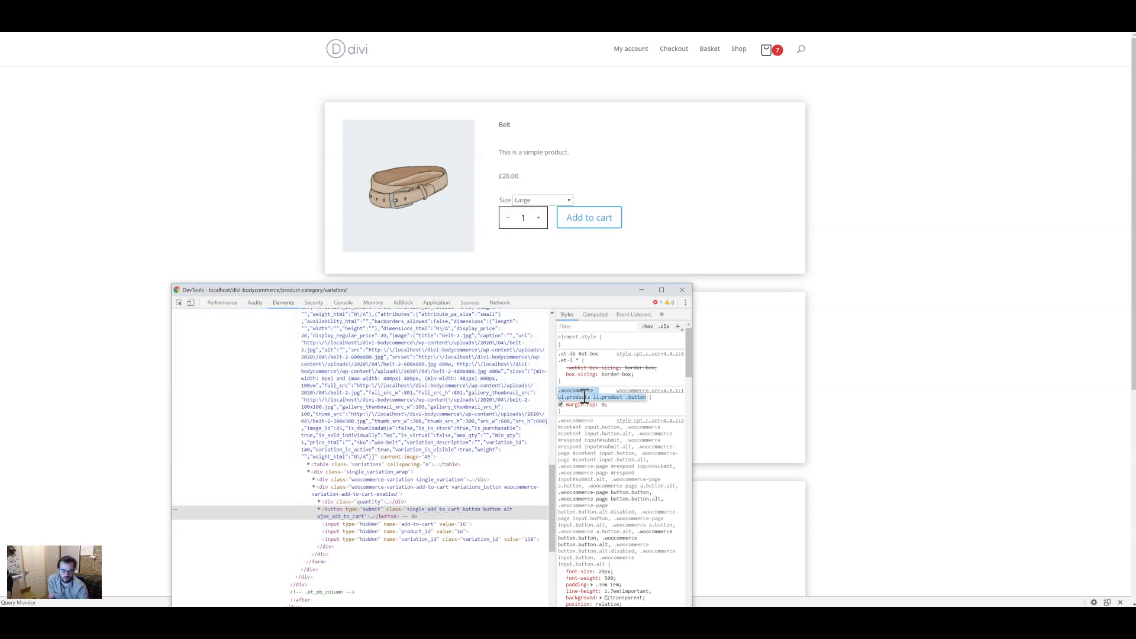
click(648, 200)
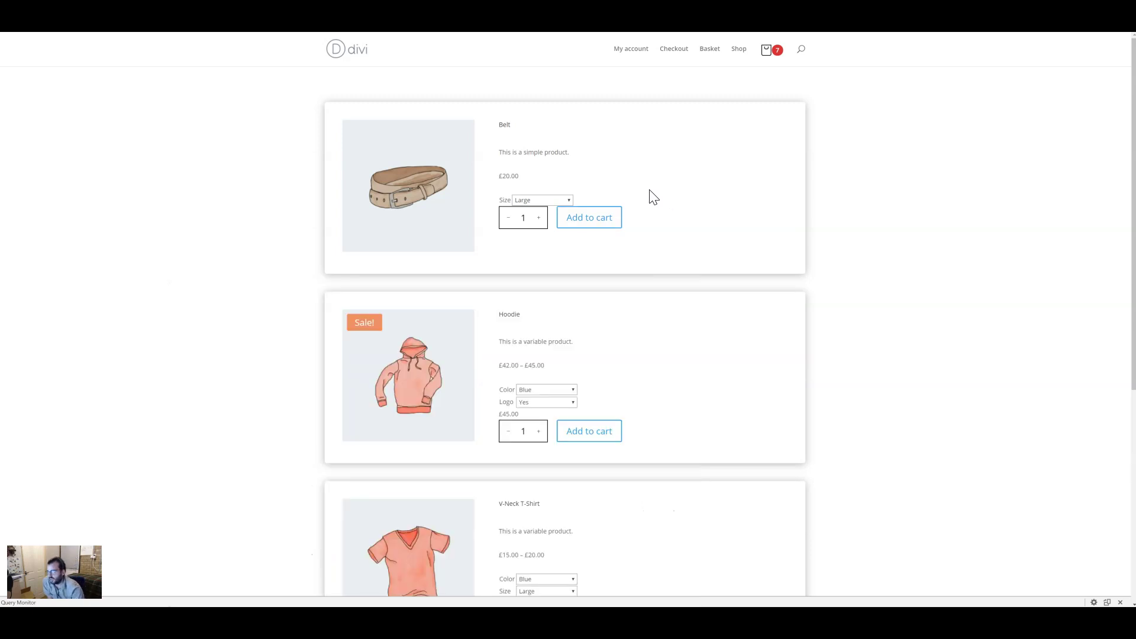
Step: Check the Belt's Size drop-down, then enable the custom select field in BodyCommerce Mods' Form Field Customizer
click(556, 201)
click(570, 170)
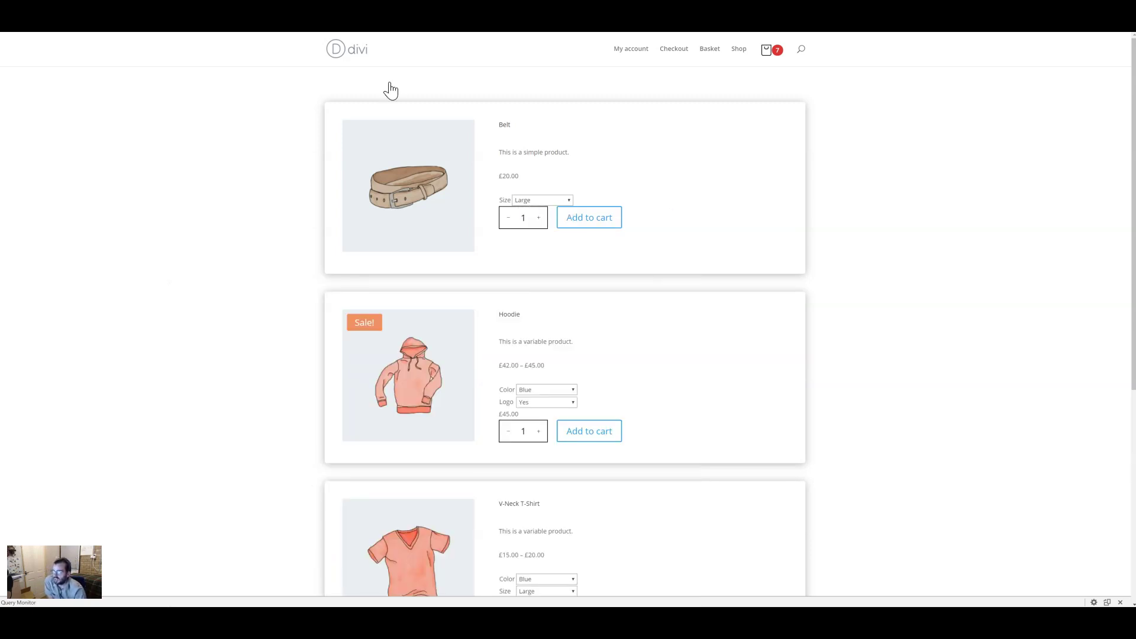
key(ctrl+Tab)
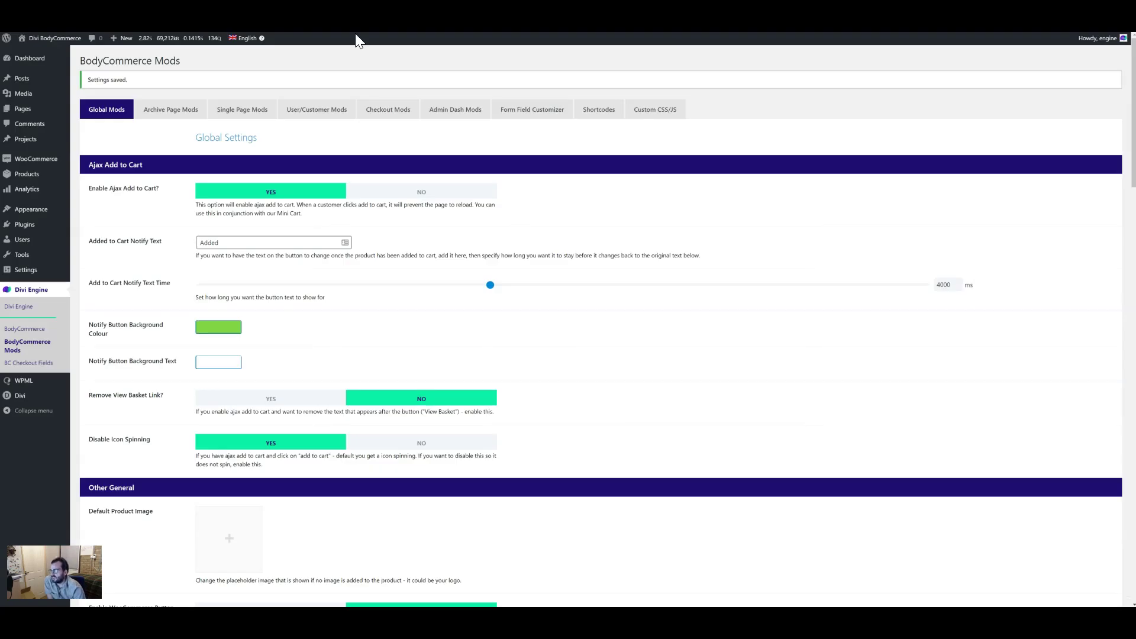
click(517, 118)
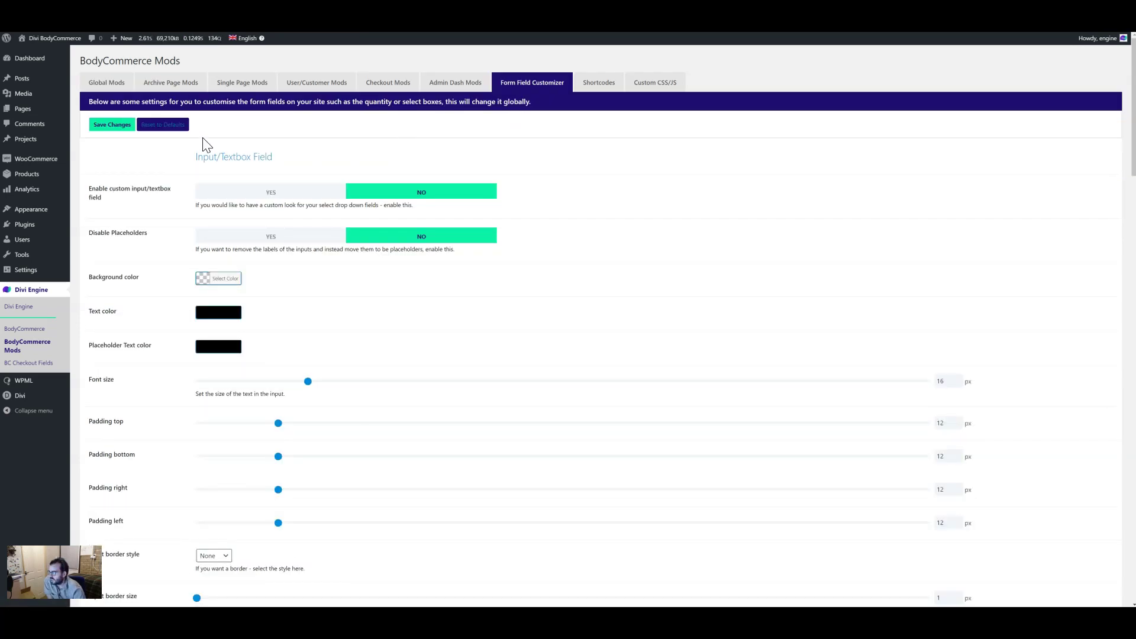
scroll(185, 248, down, 15)
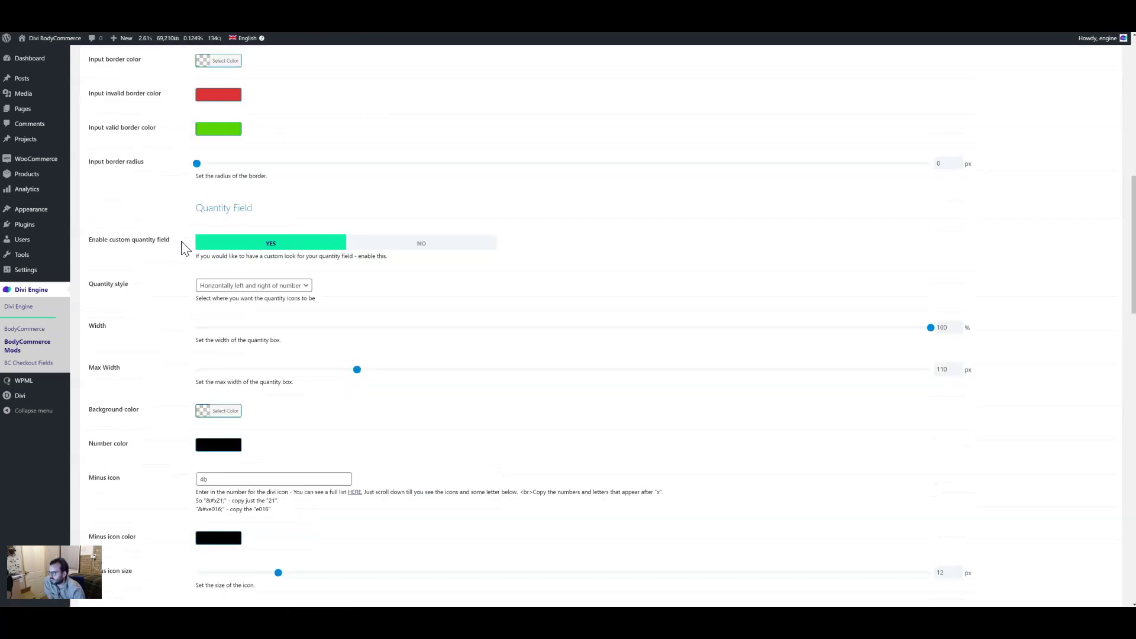
scroll(184, 248, down, 10)
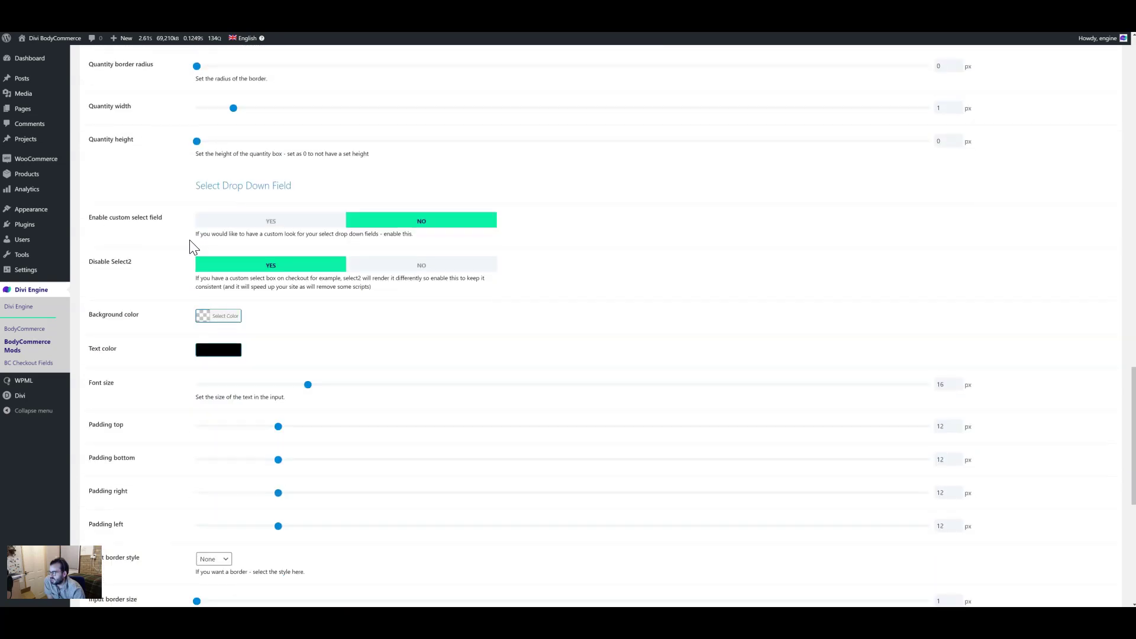
click(248, 227)
Step: Set the background colour of the select drop-down field to white
scroll(243, 240, down, 2)
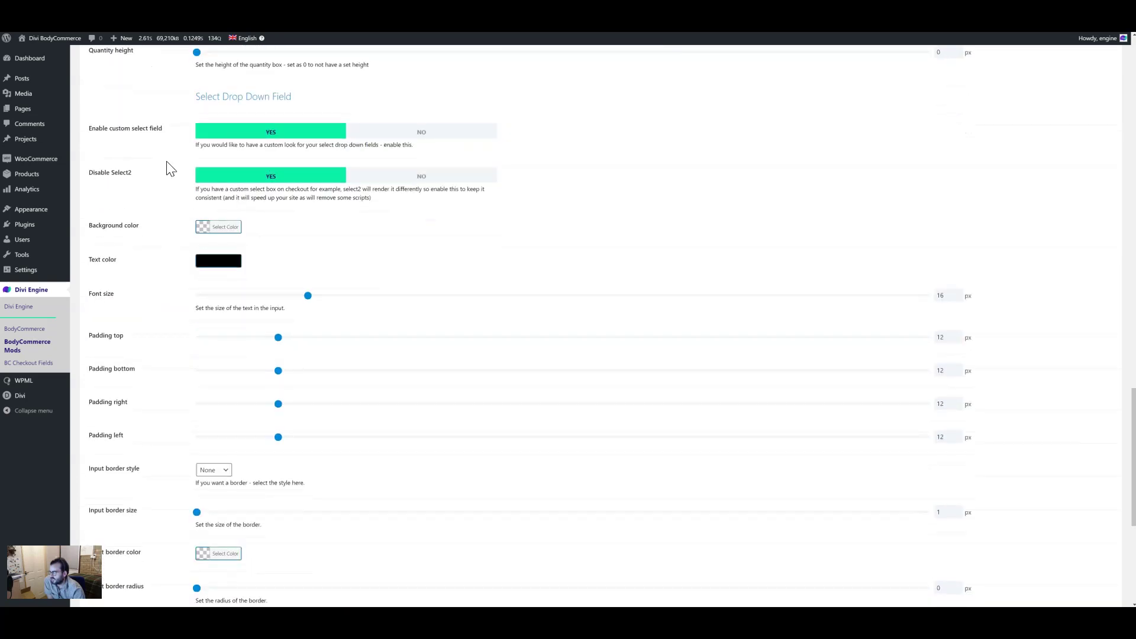
scroll(178, 225, down, 1)
click(204, 183)
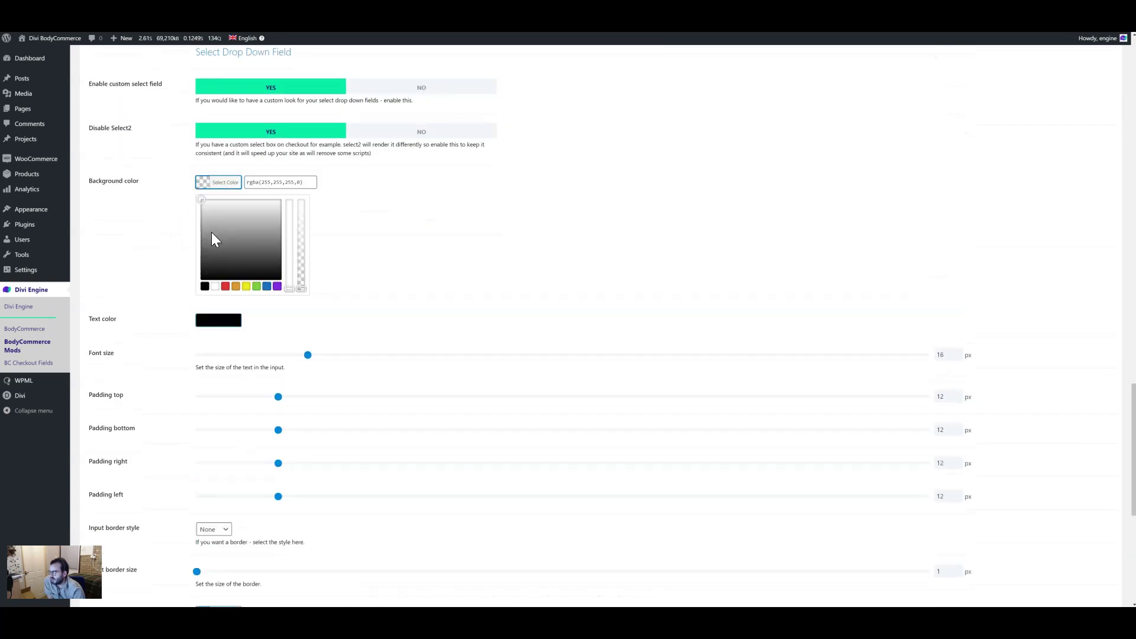
click(215, 286)
click(310, 168)
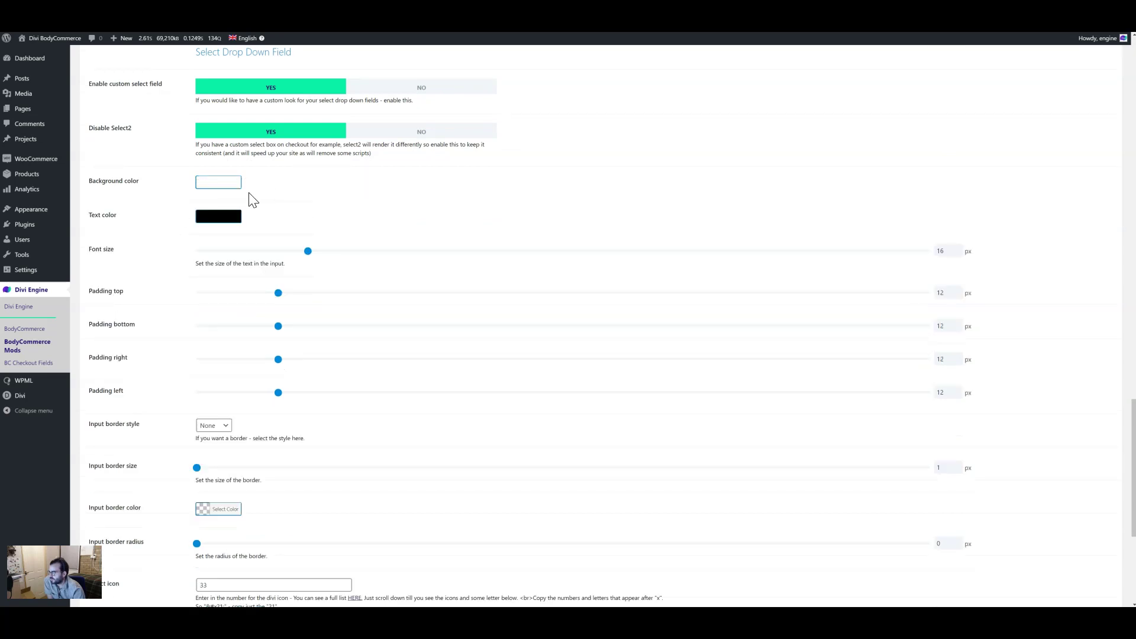
Step: Give the select drop-down field a Solid border style and a black border colour
scroll(168, 228, down, 1)
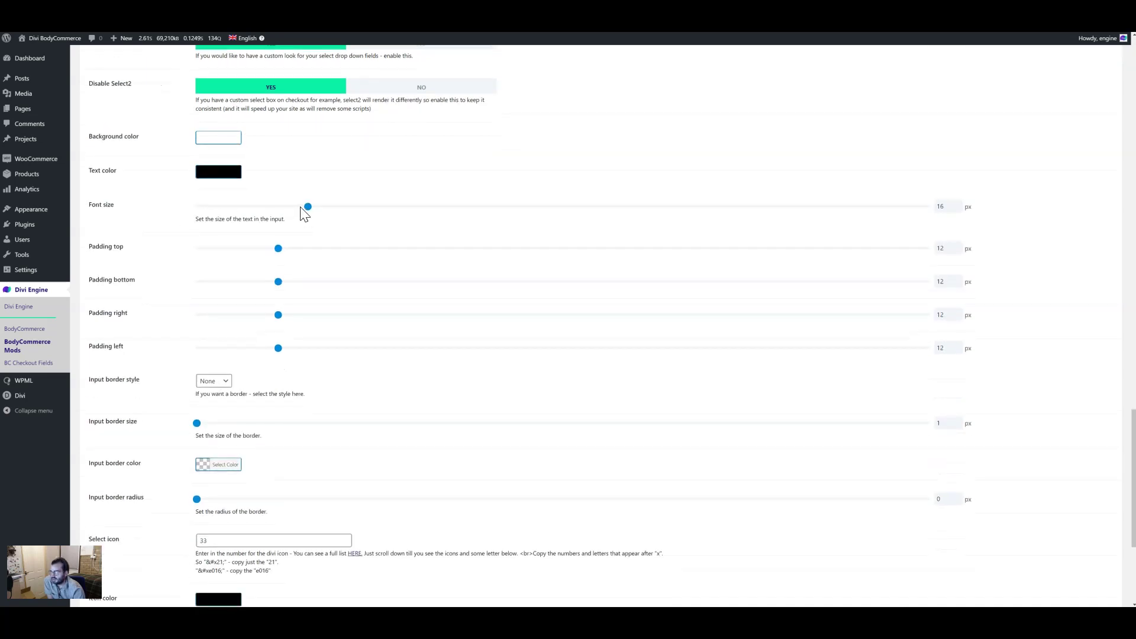
scroll(216, 247, down, 3)
click(214, 249)
click(219, 285)
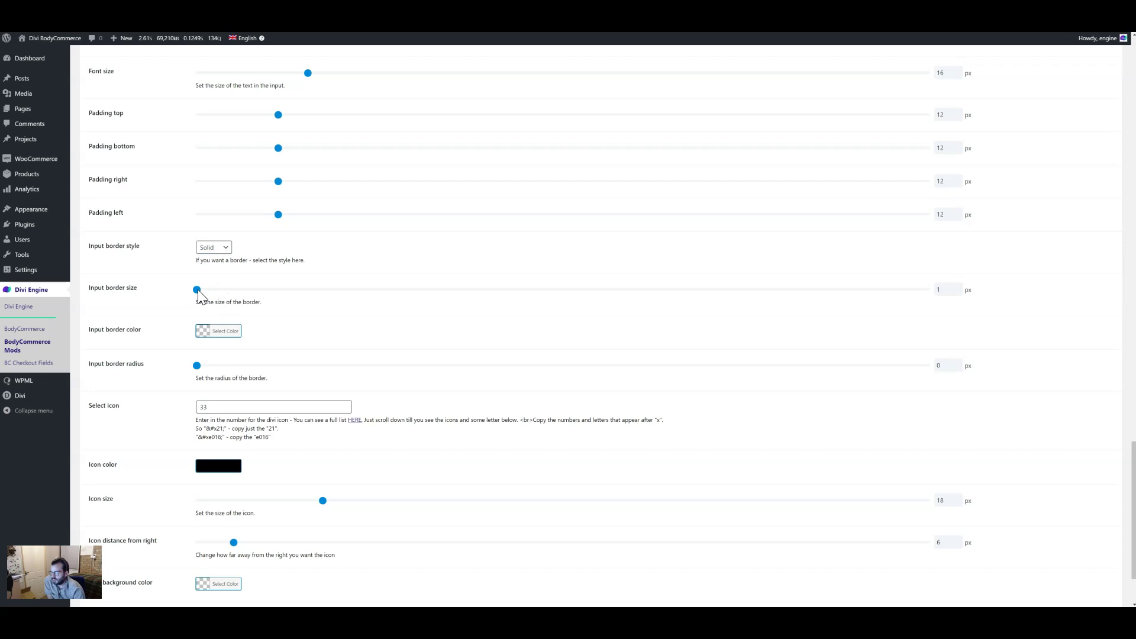
click(207, 333)
click(204, 435)
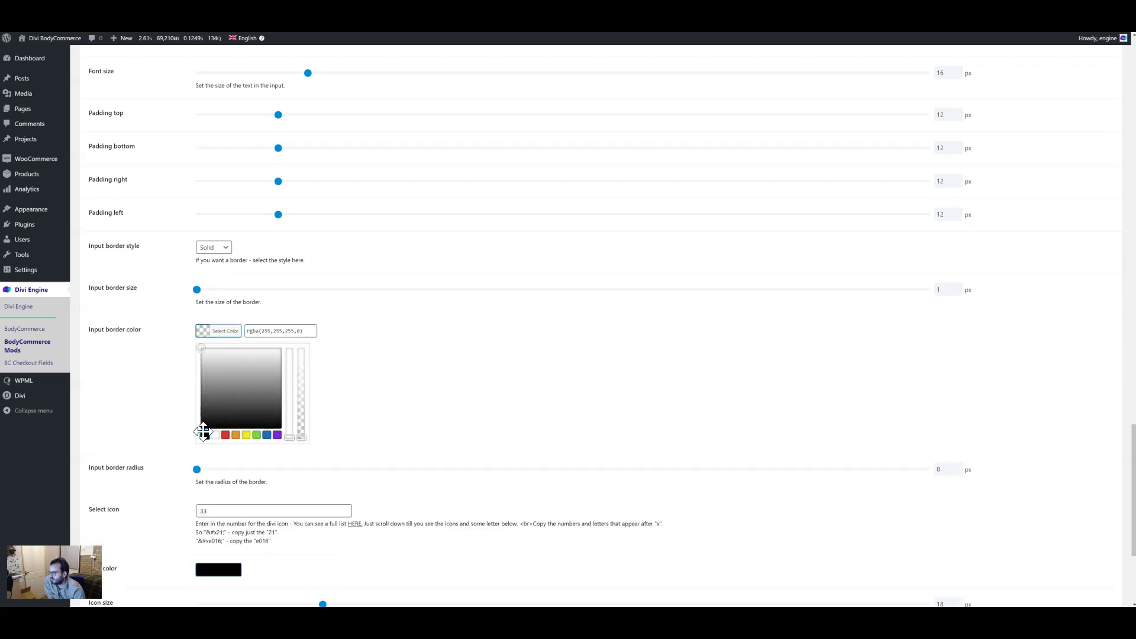
Step: Make the select field's black border colour fully opaque and save the form field settings
drag(301, 403, 301, 350)
click(136, 303)
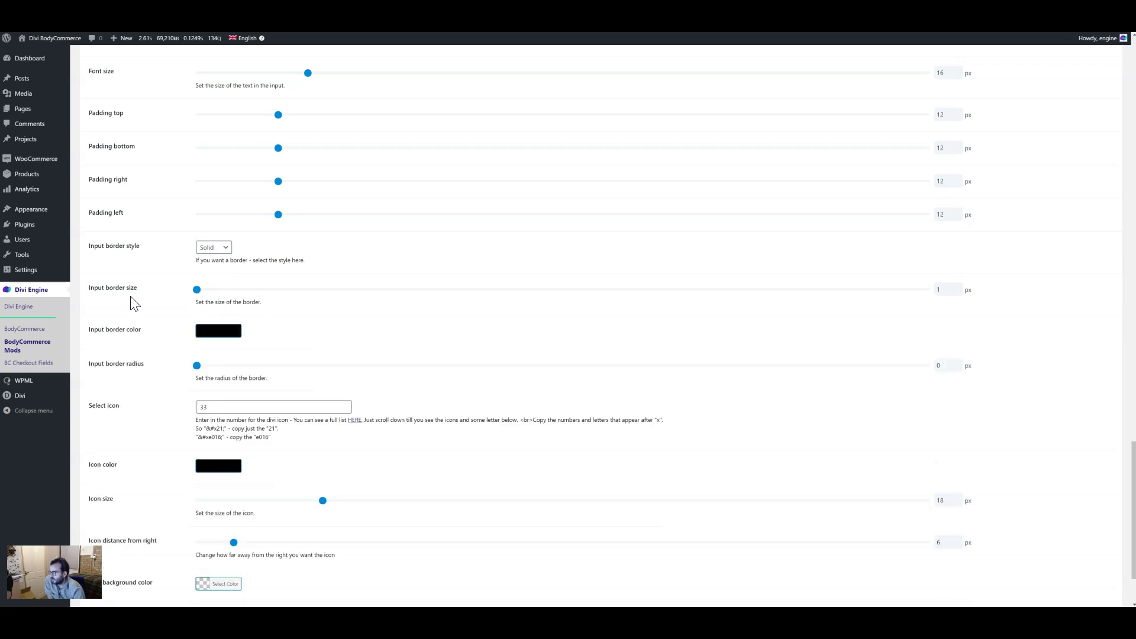
scroll(154, 320, down, 1)
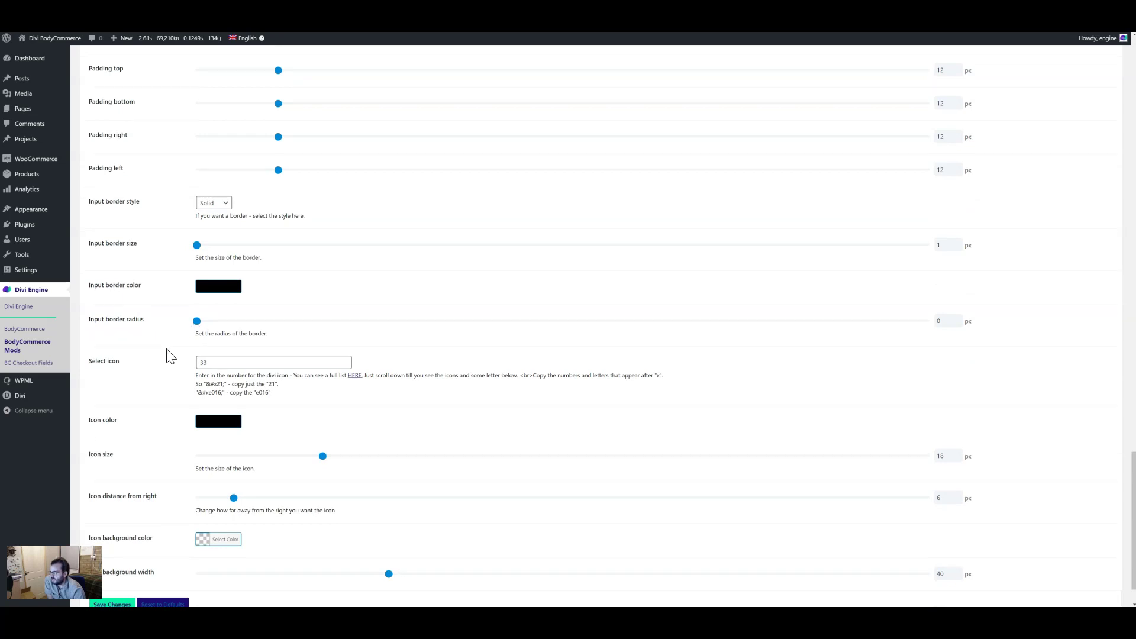
scroll(170, 355, down, 1)
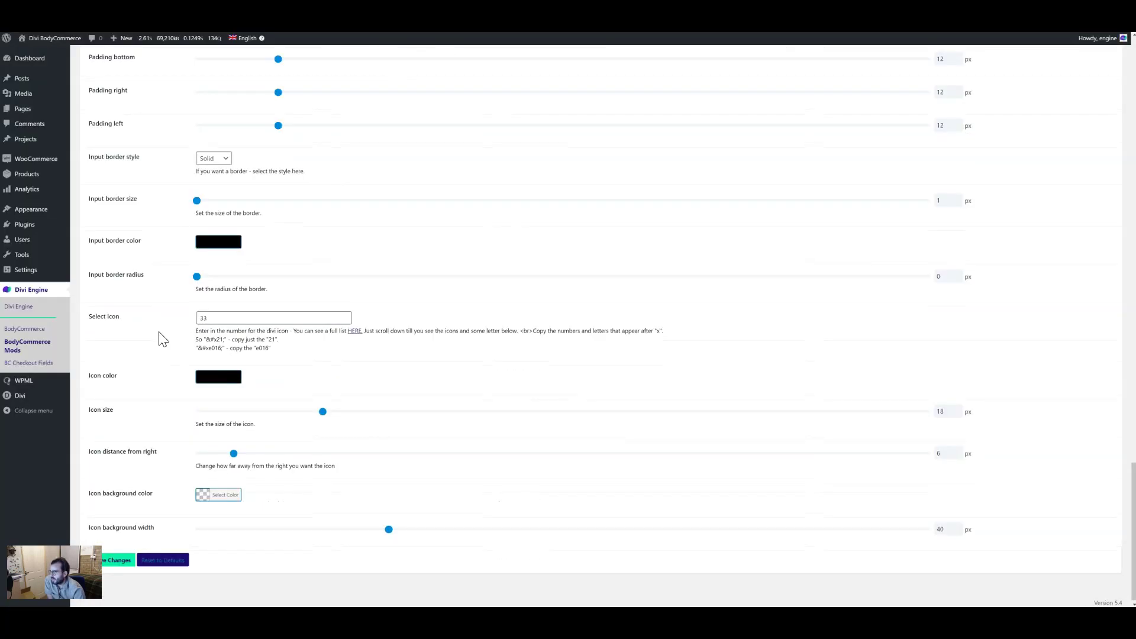
scroll(157, 335, down, 1)
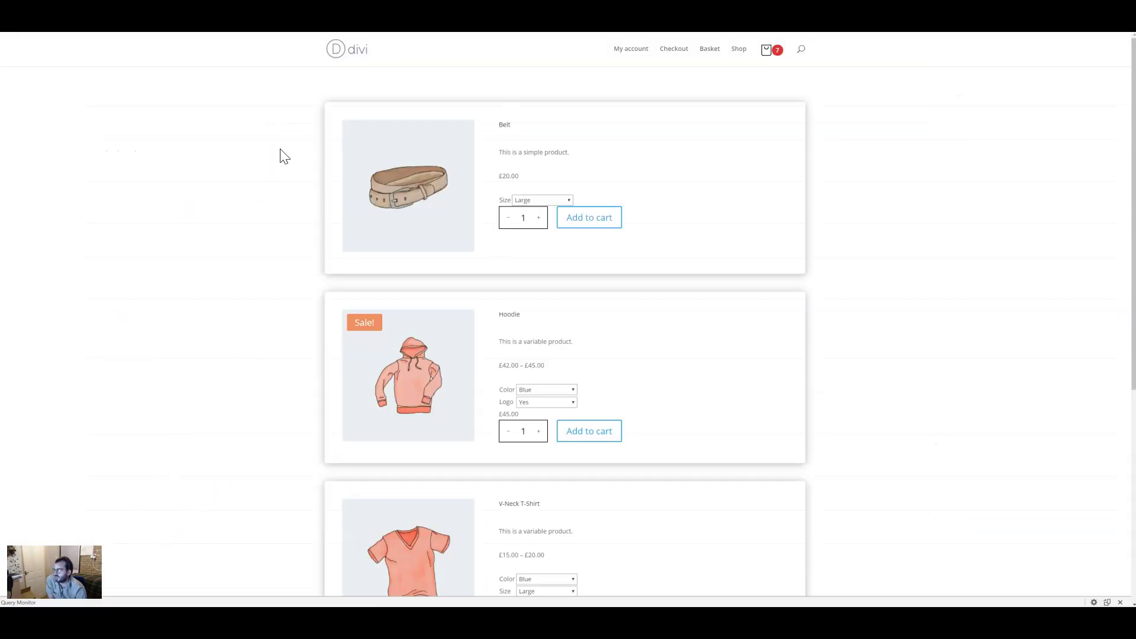
Step: Reload the category page and check the Belt's Size and the Hoodie's Color drop-downs
right_click(267, 178)
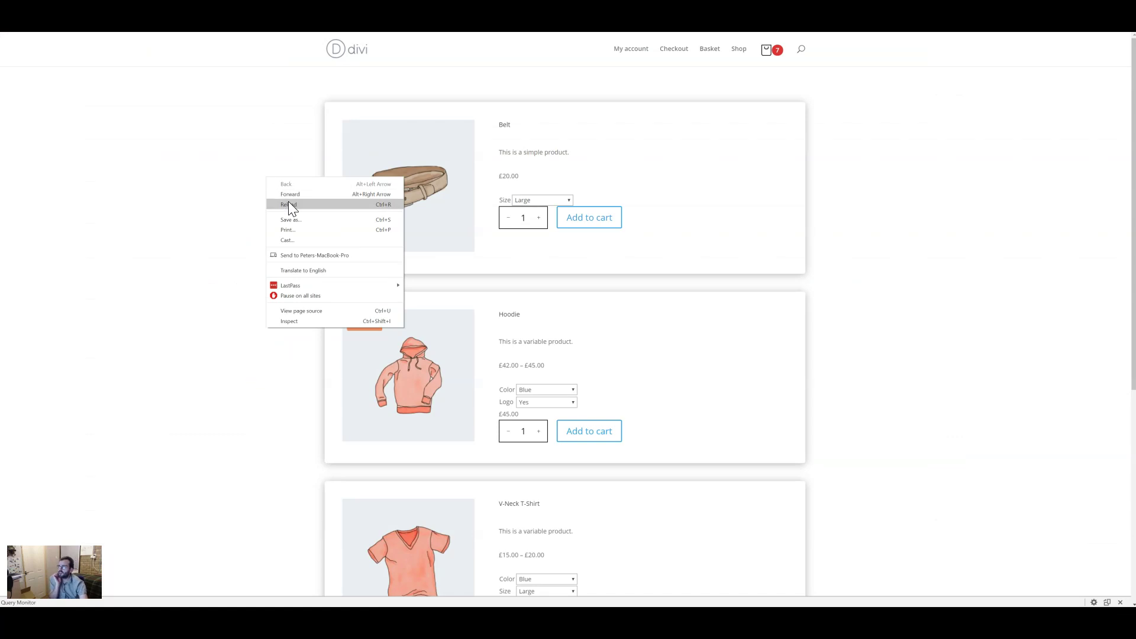
click(289, 201)
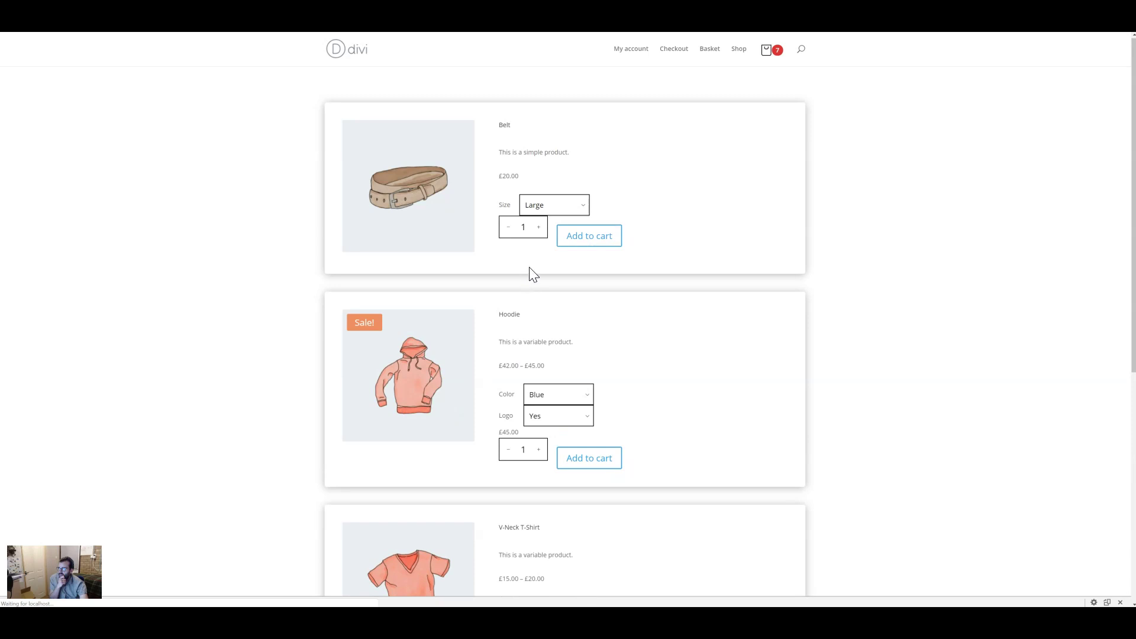
click(578, 208)
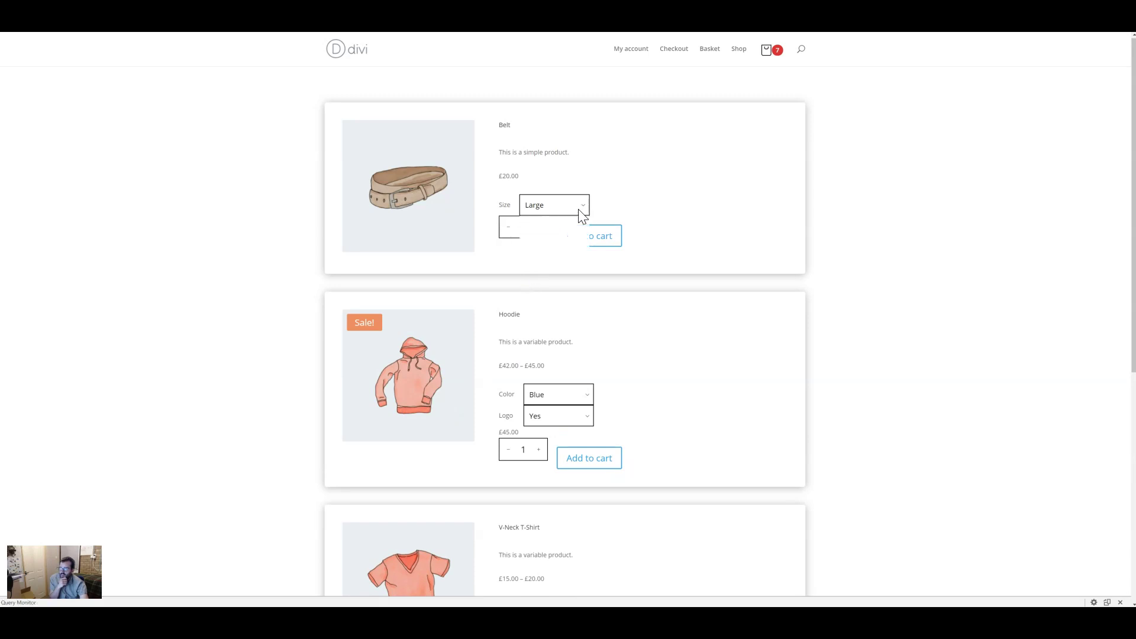
click(578, 208)
click(560, 397)
click(710, 405)
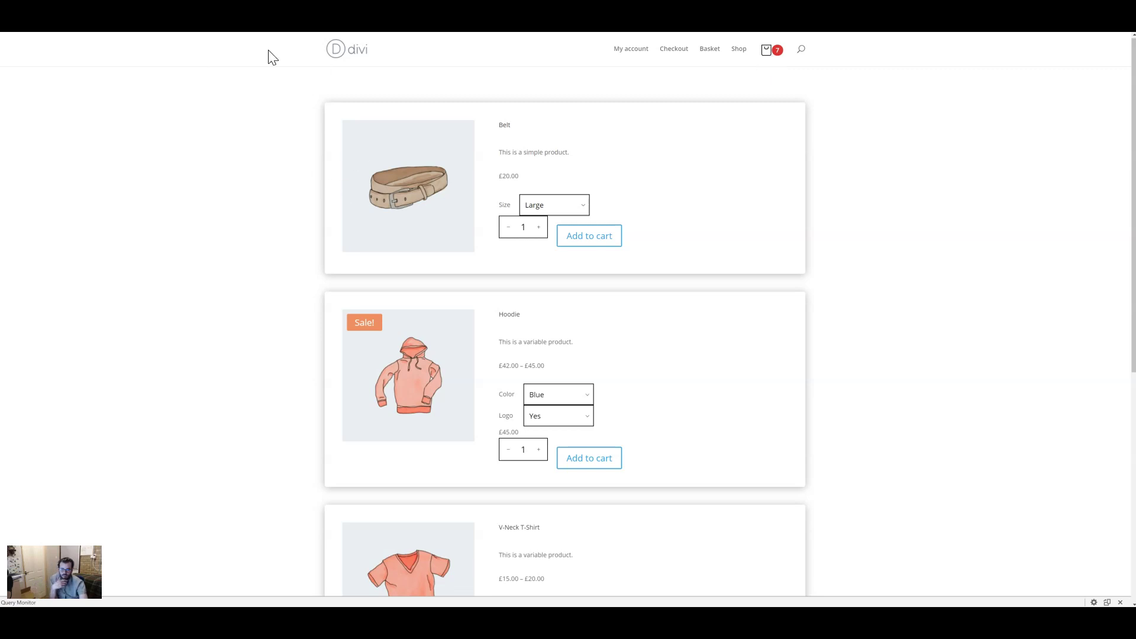
click(578, 204)
click(630, 184)
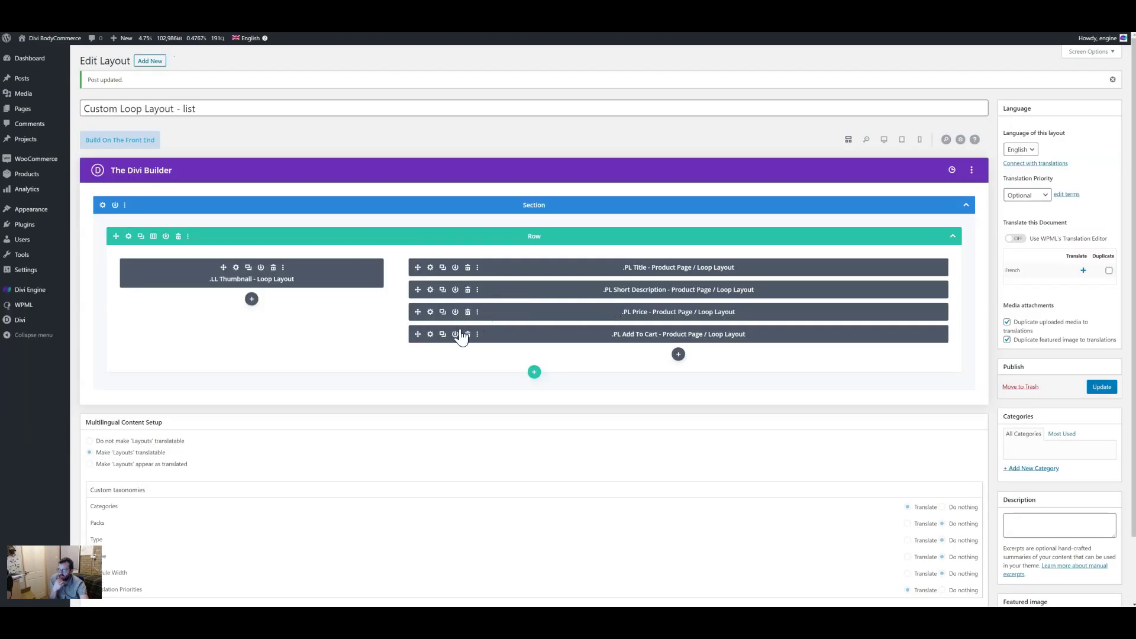
Step: Open the Button design options of the .PL Add To Cart module in the Custom Loop Layout - list
click(431, 335)
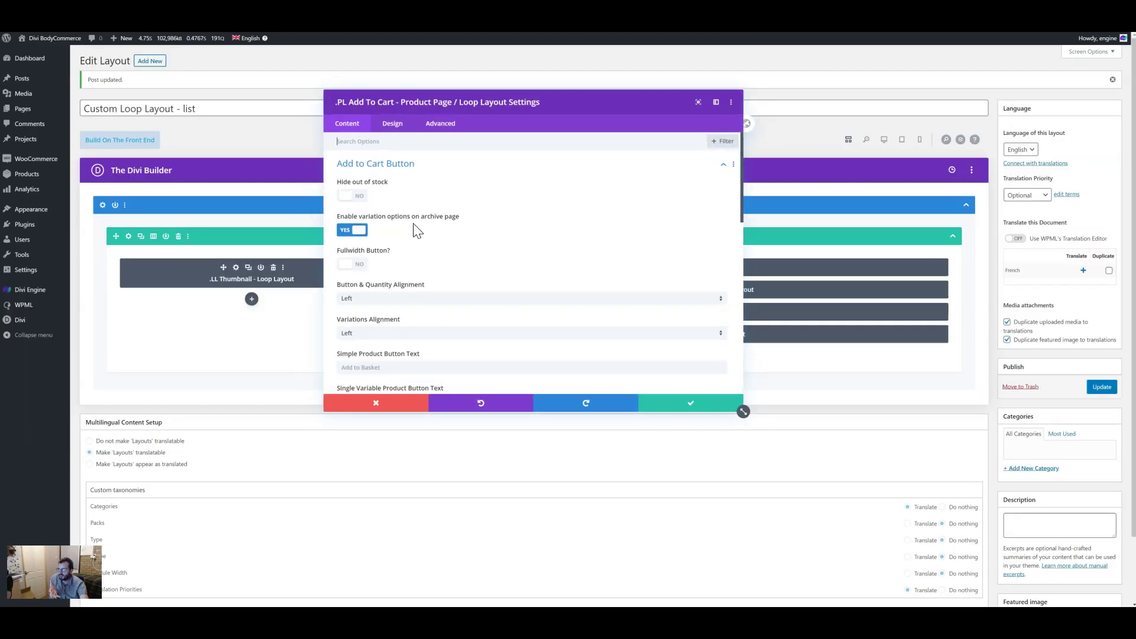
click(393, 123)
scroll(429, 317, down, 1)
scroll(428, 317, down, 2)
click(425, 296)
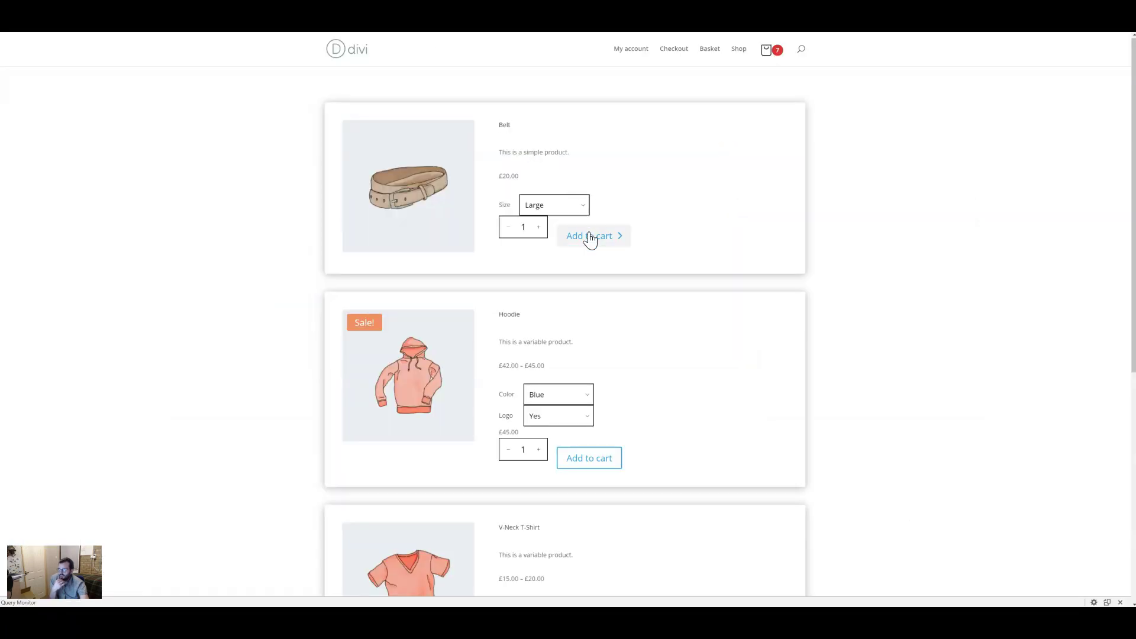
Step: On the category page, inspect the Belt's Add to cart button element in the developer tools
right_click(589, 237)
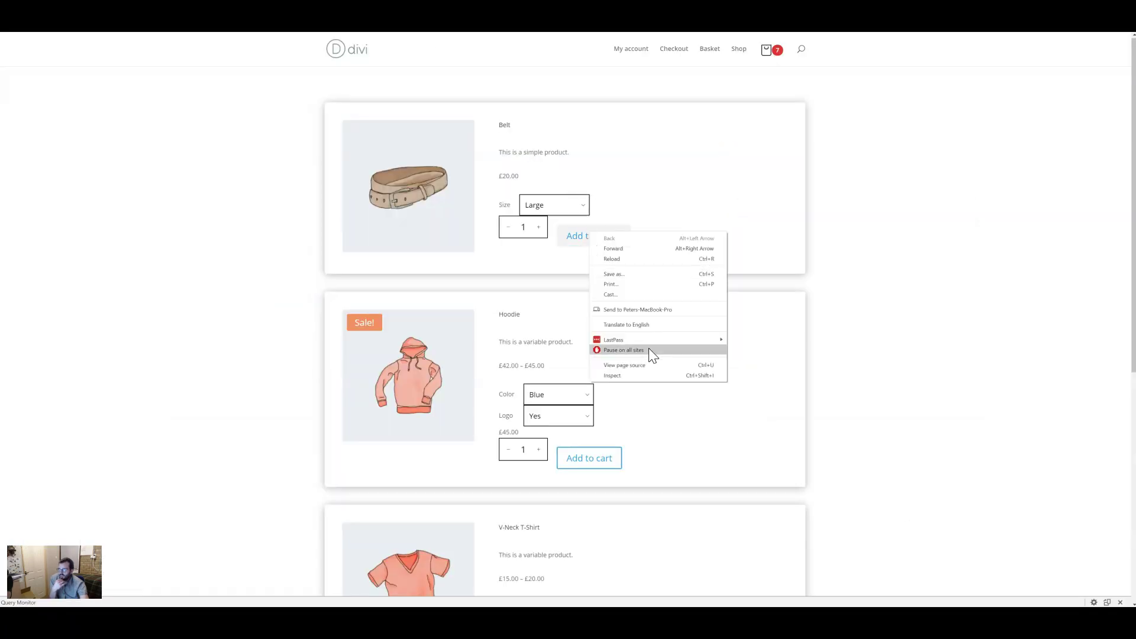
click(649, 375)
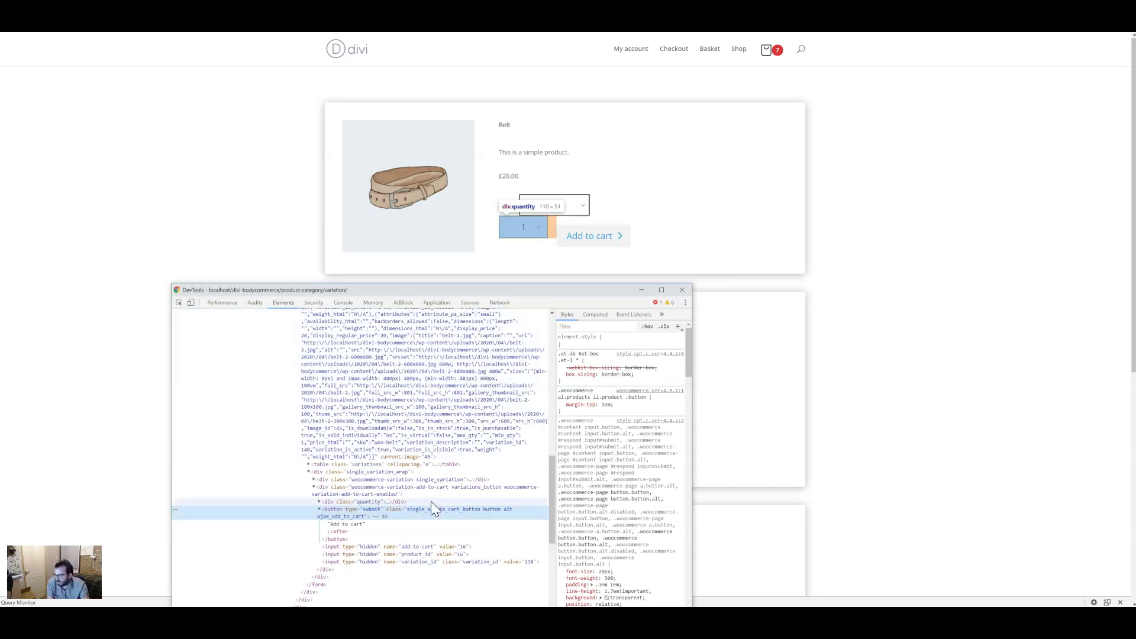
click(431, 502)
click(438, 510)
Step: Try an inline margin-top of -10px on the inspected Add to cart button and fine-tune the value
click(613, 345)
text(margin)
key(Down)
key(Down)
key(Down)
key(Down)
key(Down)
key(Down)
key(Down)
key(Tab)
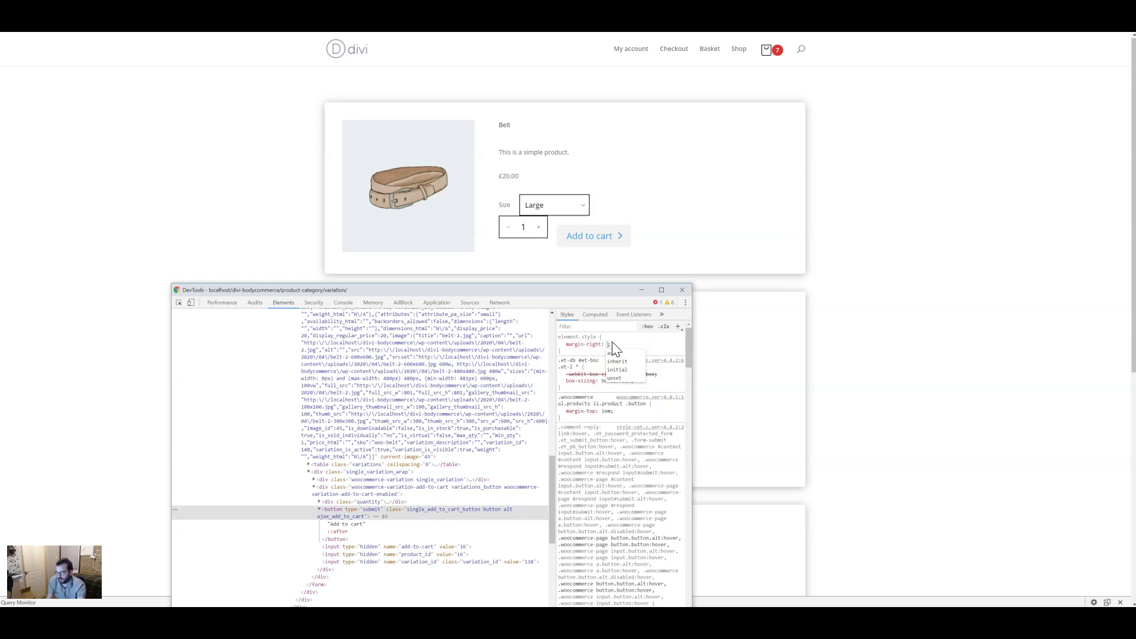
key(shift+Tab)
key(Up)
key(Up)
key(Up)
key(Down)
key(Down)
key(Down)
key(Down)
key(Tab)
text(-10px)
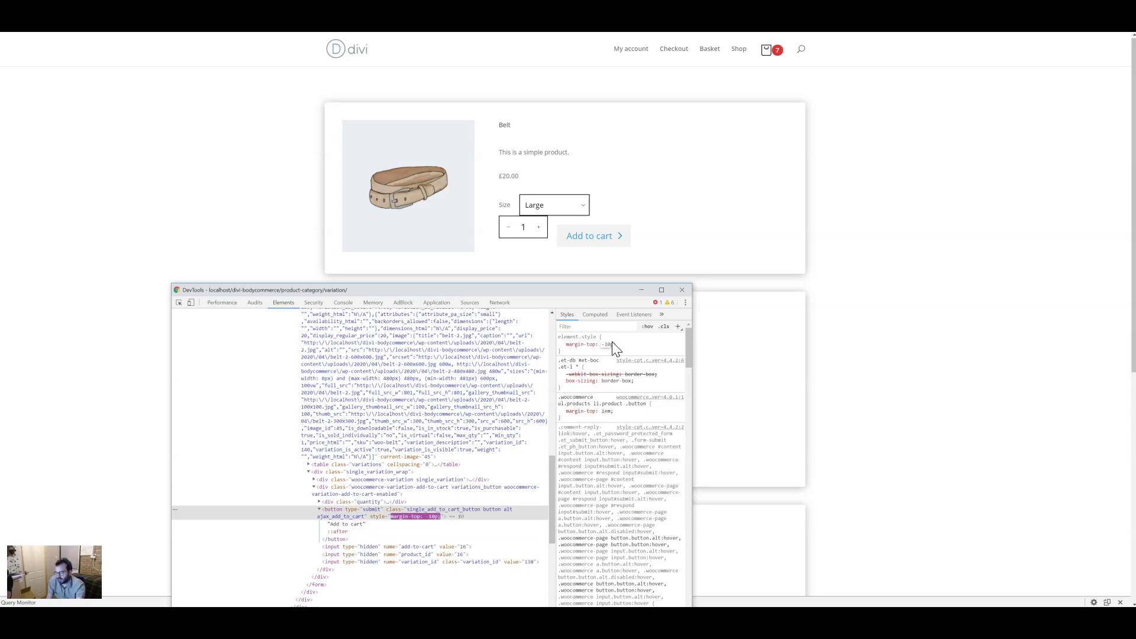
key(Down)
key(Down)
key(Down)
key(Down)
key(Down)
key(Down)
key(Up)
key(Up)
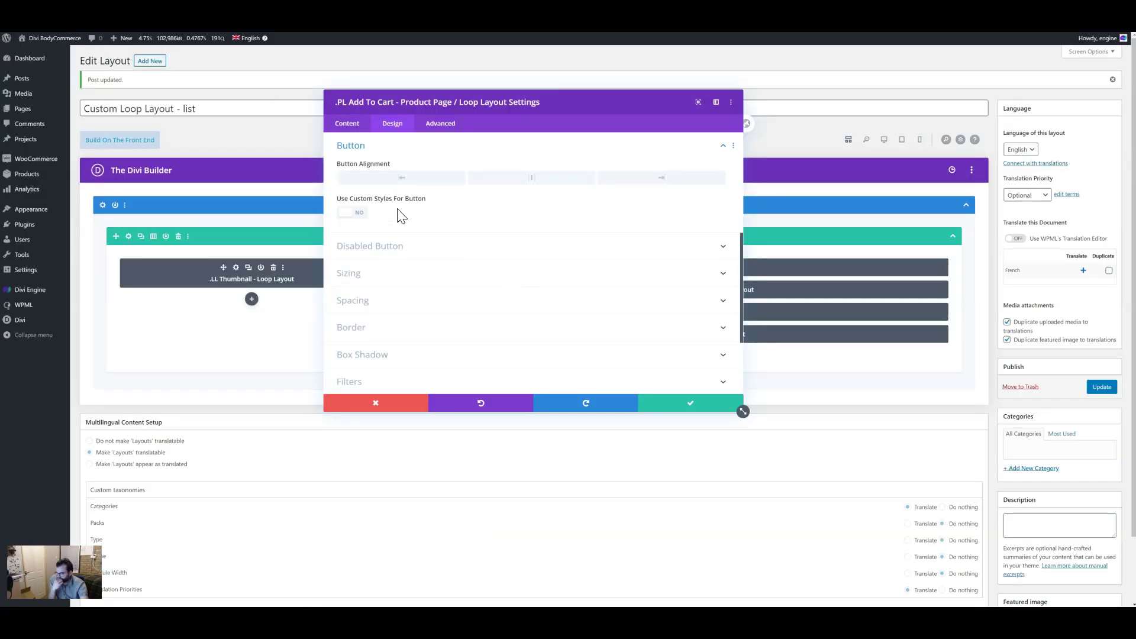
Step: Enable custom styles for the .PL Add To Cart module's button and set its text colour to black
scroll(393, 271, down, 1)
scroll(392, 266, up, 1)
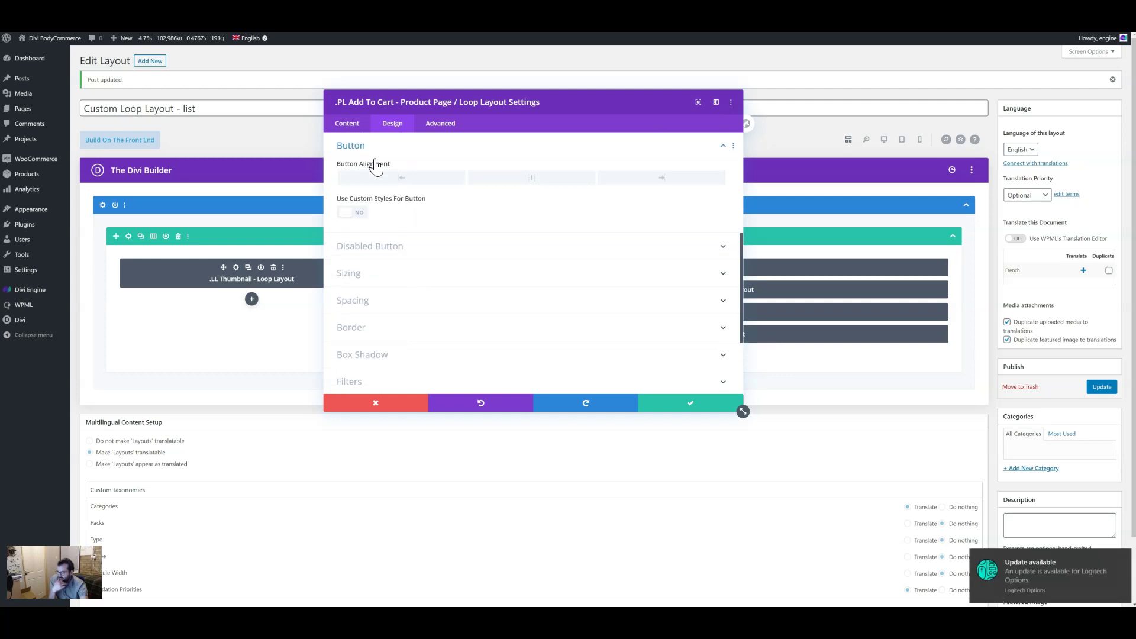
click(350, 214)
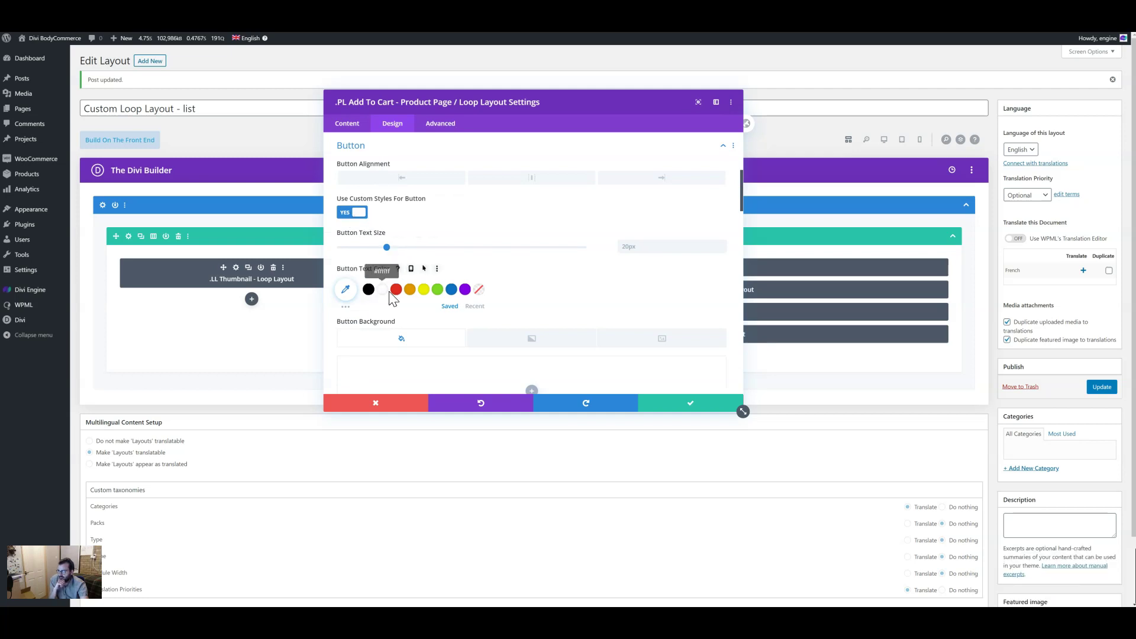
click(371, 291)
Step: Set the Add To Cart button's background colour to fully opaque white
scroll(420, 290, down, 3)
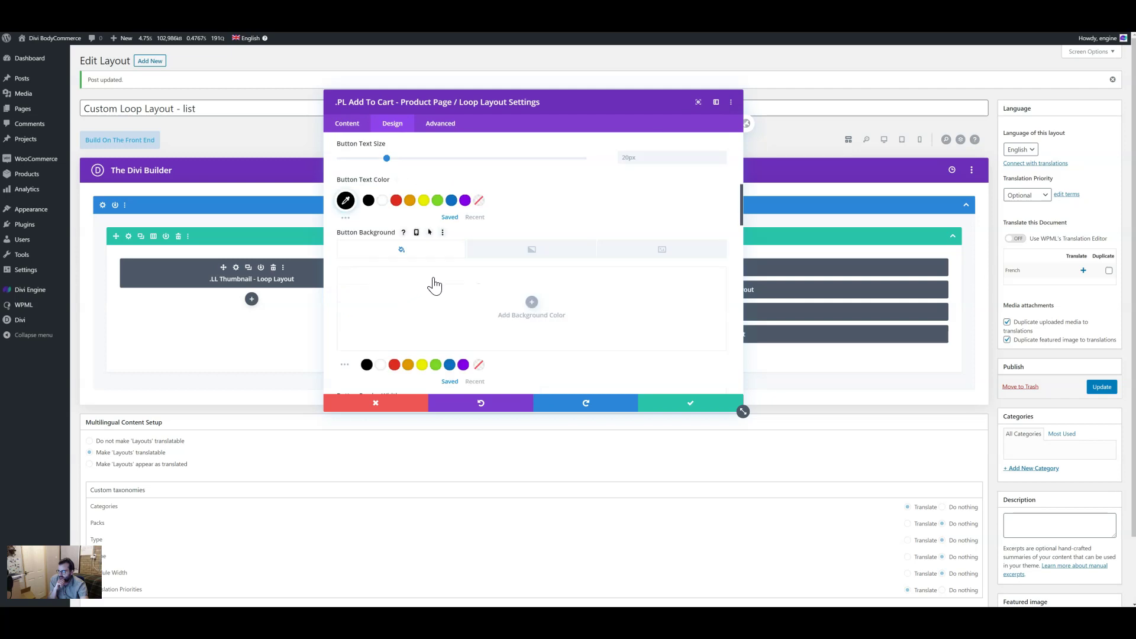
click(433, 288)
click(716, 331)
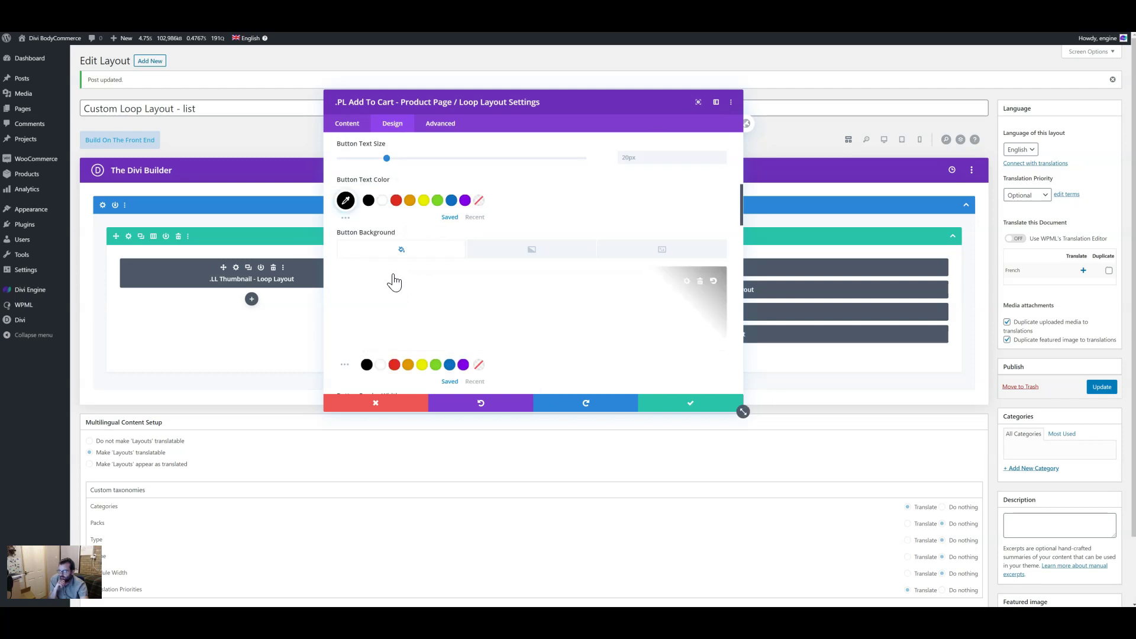
drag(717, 332, 720, 272)
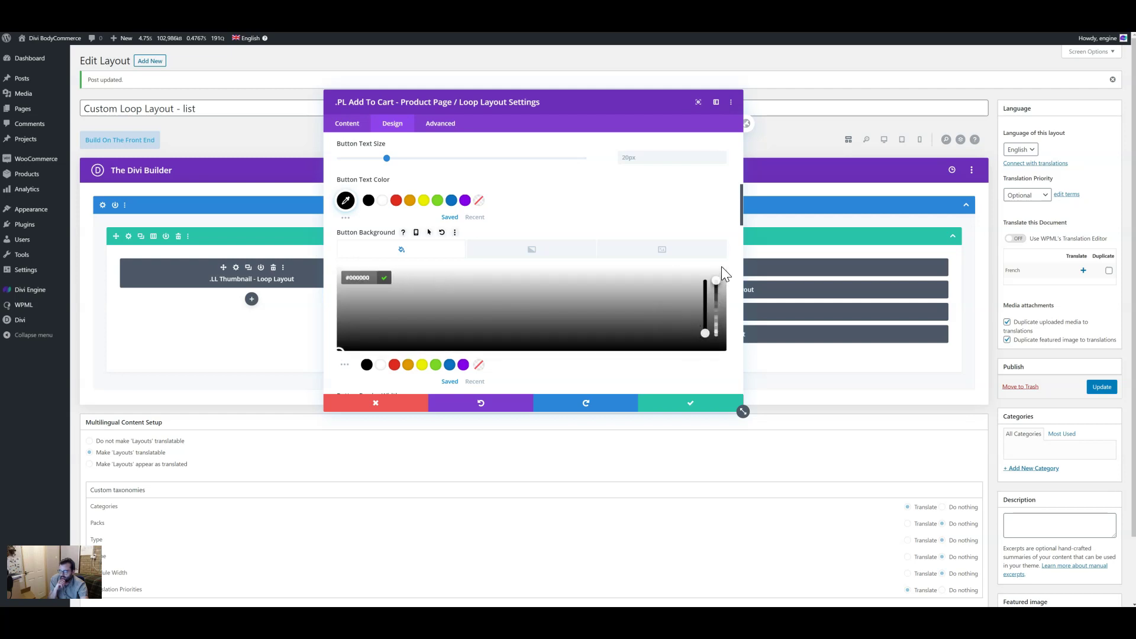
click(395, 292)
click(381, 364)
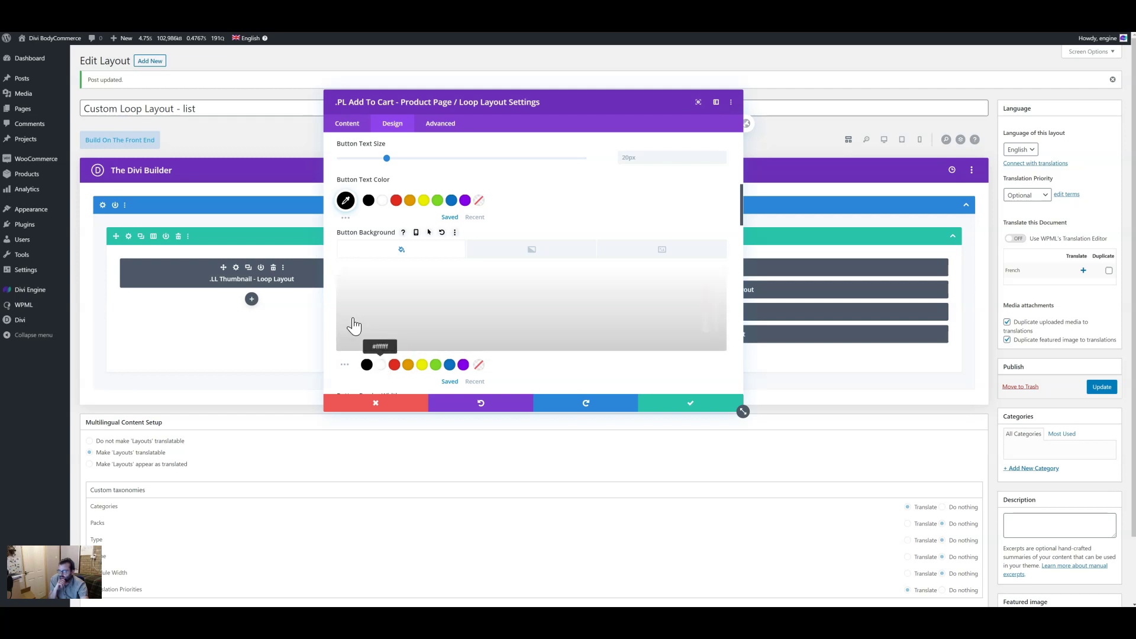
Step: Give the Add To Cart button a 1px black border with a border radius of 0px
scroll(339, 306, down, 2)
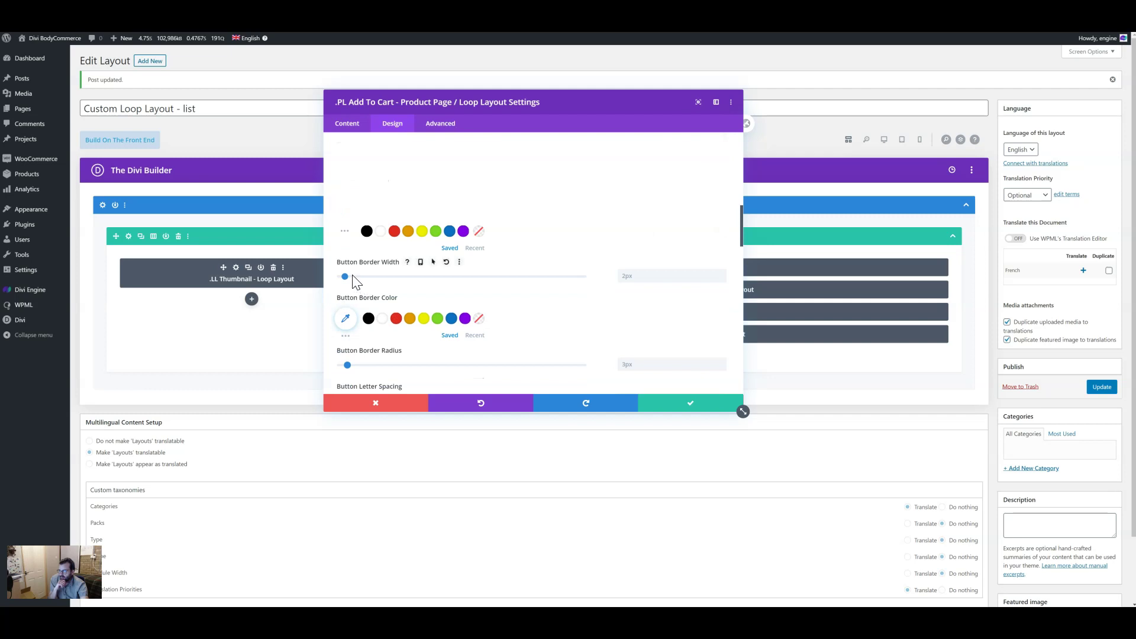
drag(345, 276, 341, 276)
click(368, 320)
scroll(384, 378, down, 1)
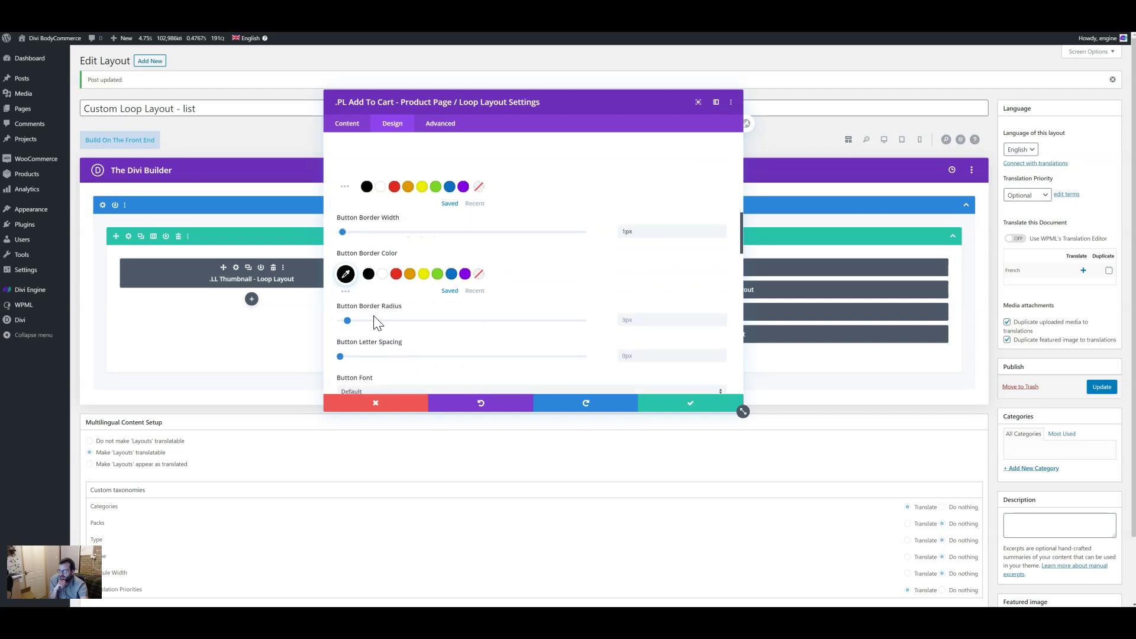
drag(347, 322, 332, 323)
Step: Turn off the Add To Cart button's icon and set the button's top margin to 0px
scroll(372, 342, down, 2)
scroll(370, 341, down, 2)
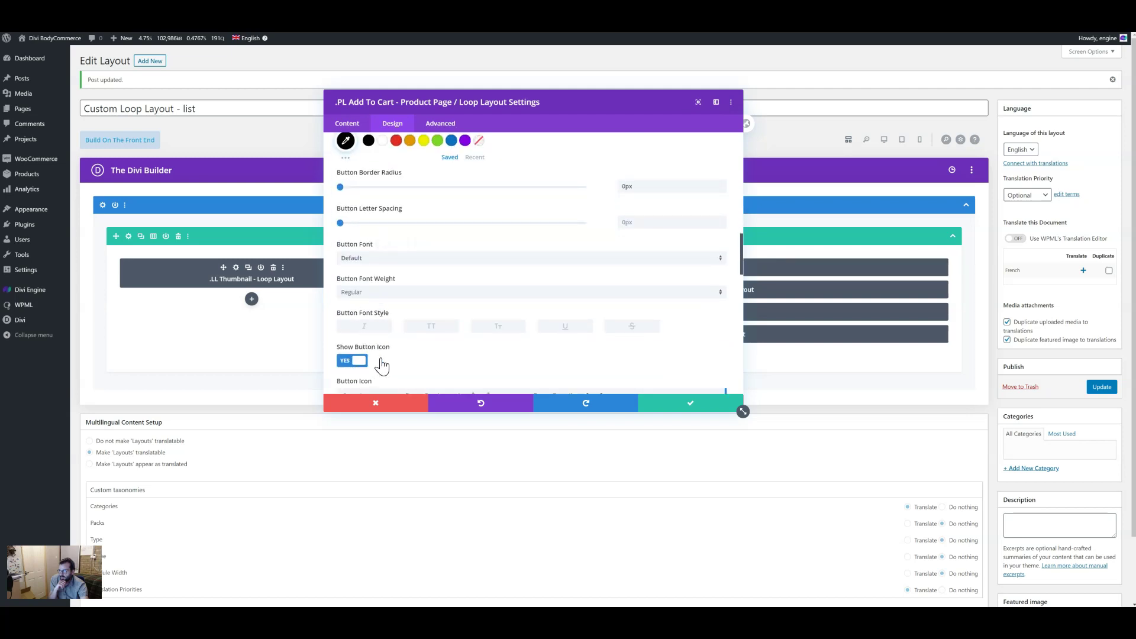
scroll(379, 364, down, 2)
scroll(381, 357, down, 2)
scroll(381, 355, down, 1)
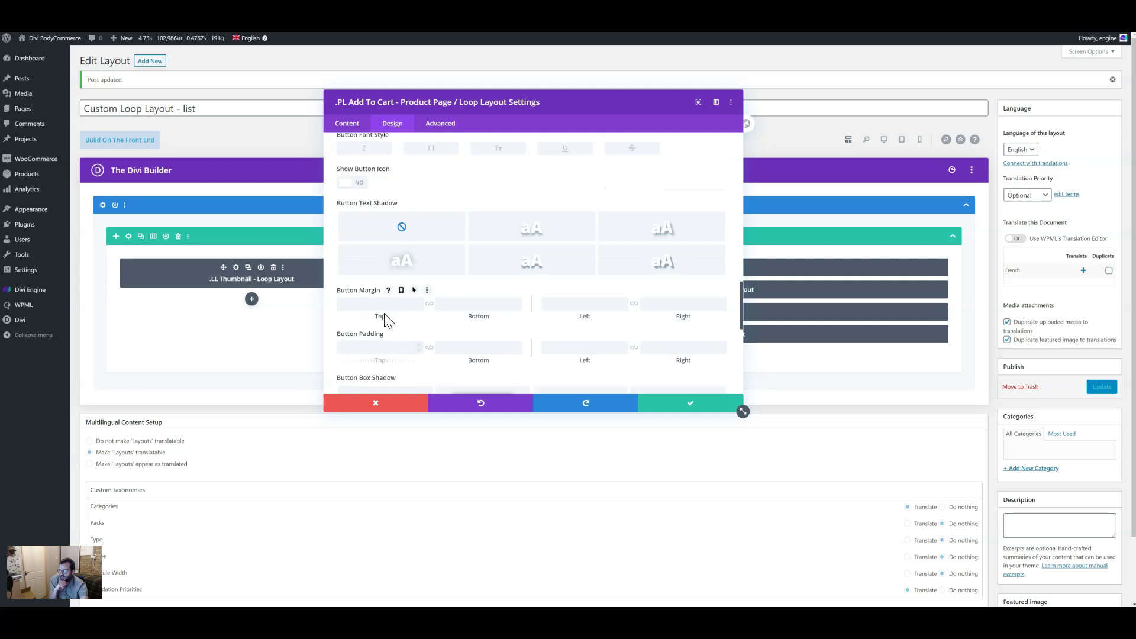
click(389, 302)
text(0px)
Step: Save the Add To Cart module settings and update the loop layout
scroll(616, 382, down, 1)
scroll(619, 381, down, 2)
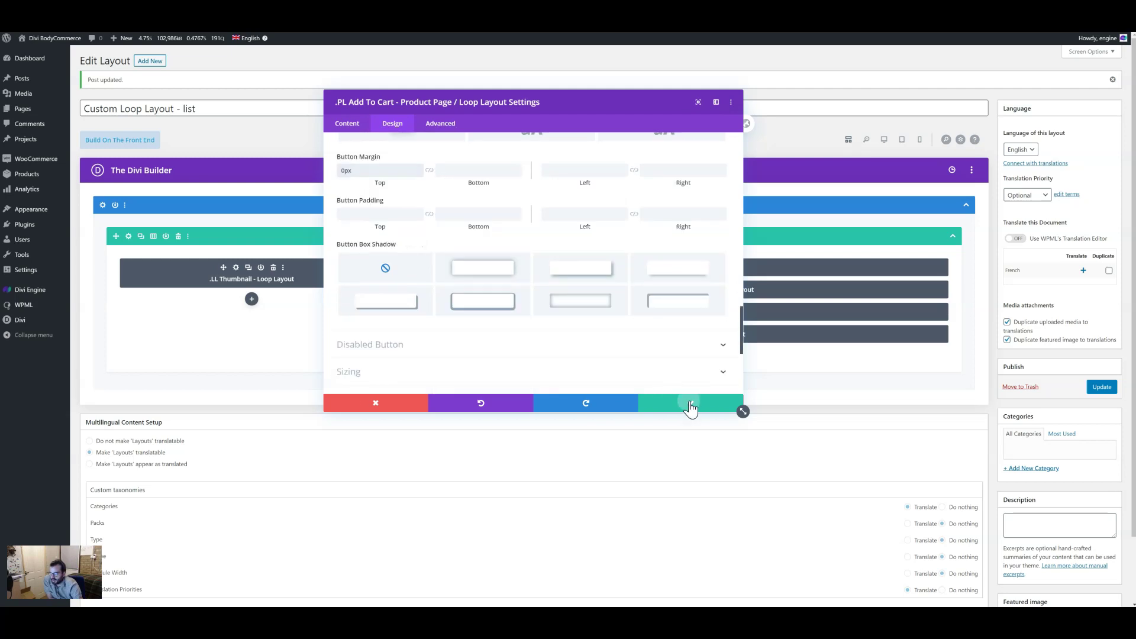
click(689, 404)
click(1098, 387)
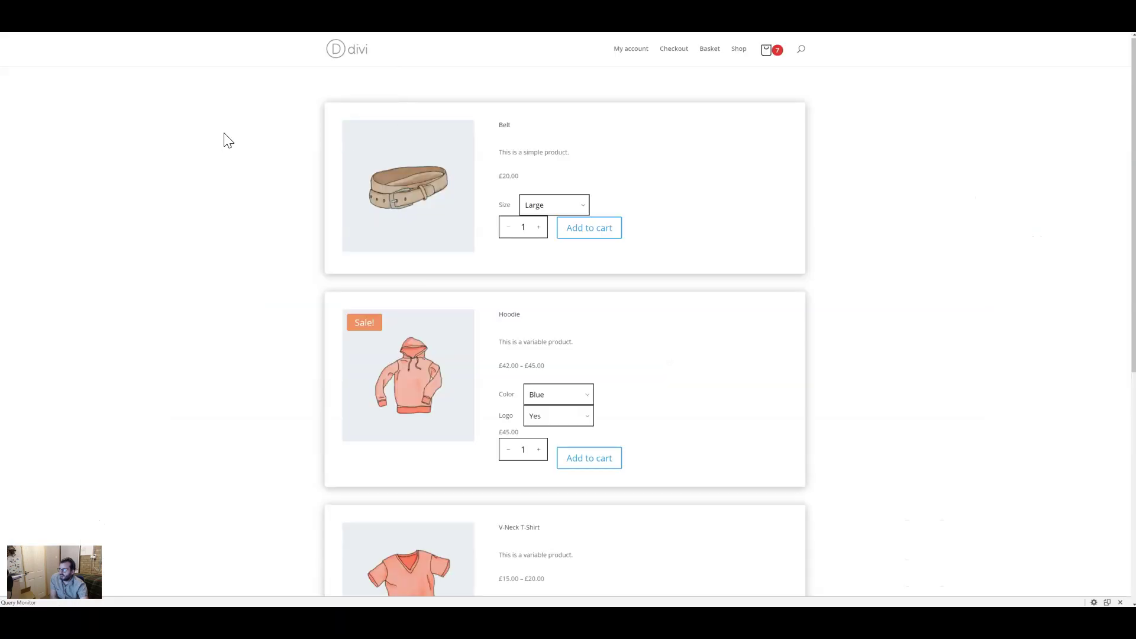
Step: Reload the category page and review the Add to cart button styling on the Belt, Hoodie and V-Neck T-Shirt
right_click(226, 135)
click(264, 160)
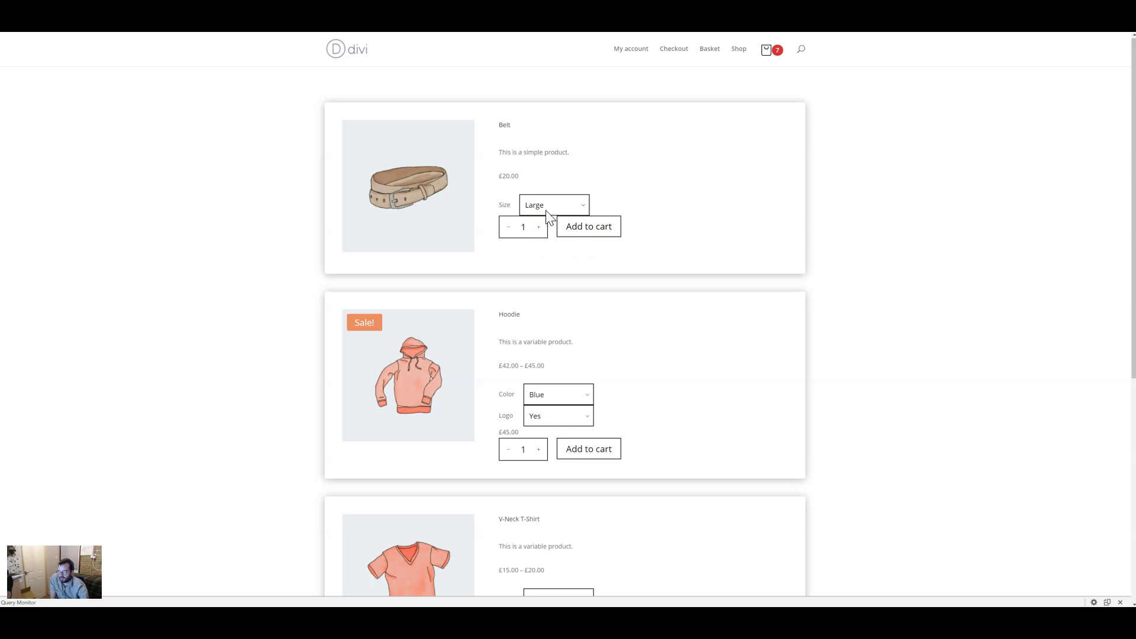
scroll(651, 231, down, 5)
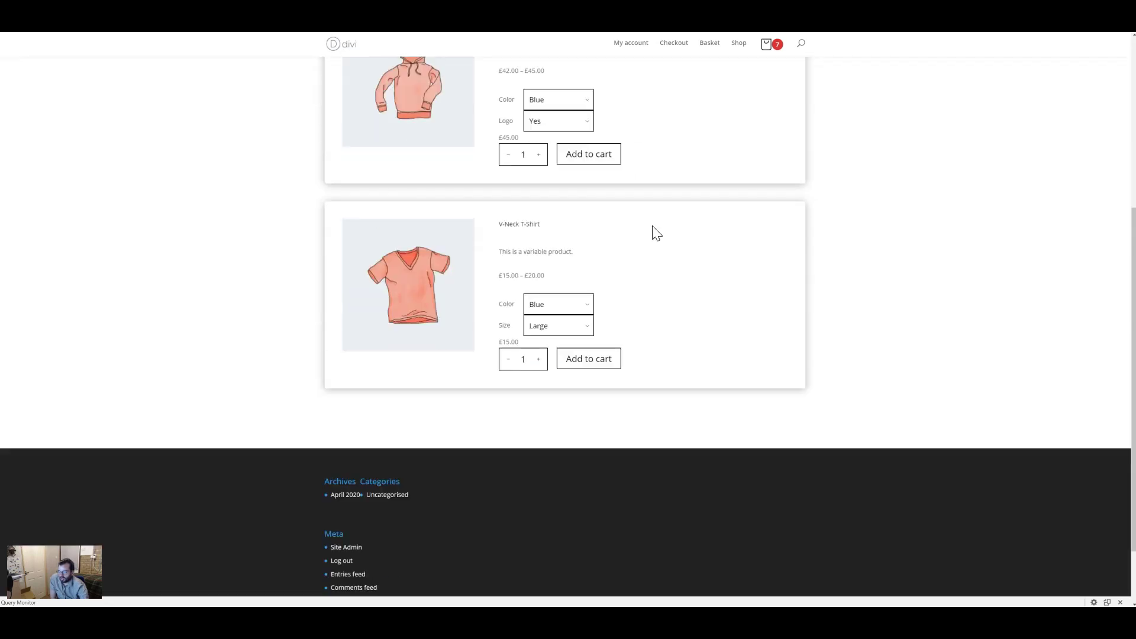
scroll(654, 231, up, 2)
scroll(651, 231, up, 3)
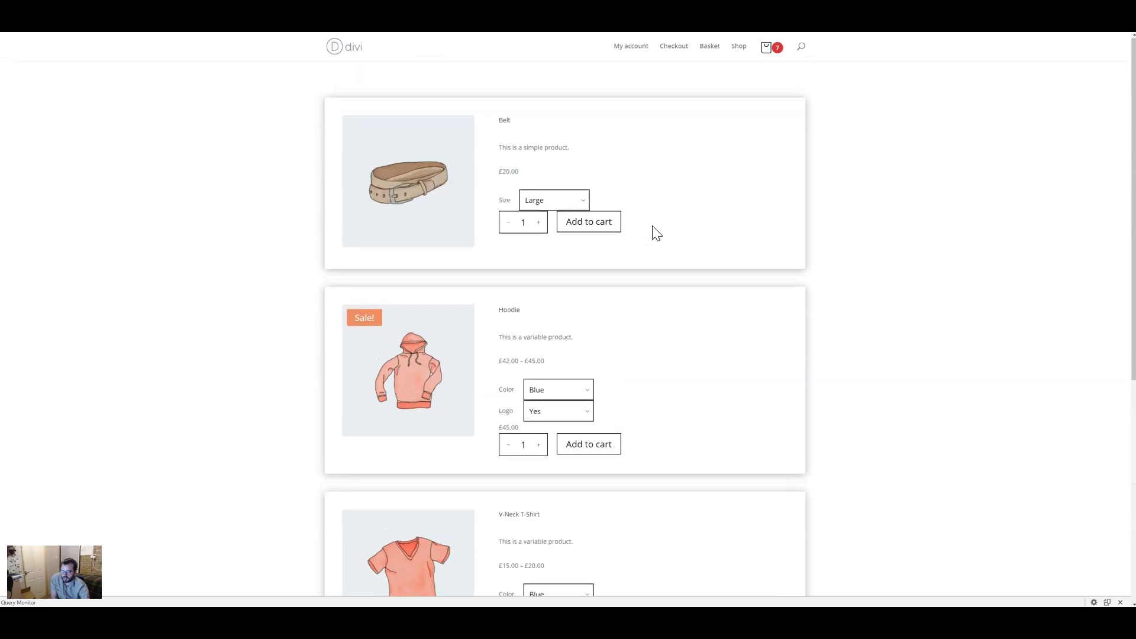
scroll(657, 231, down, 1)
scroll(660, 230, up, 1)
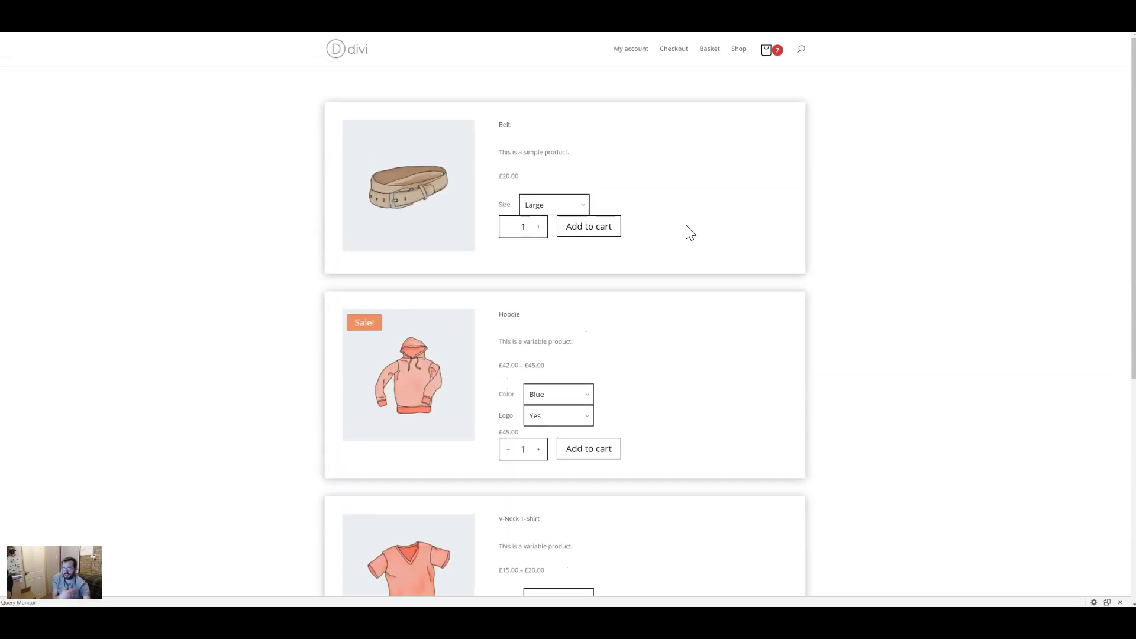